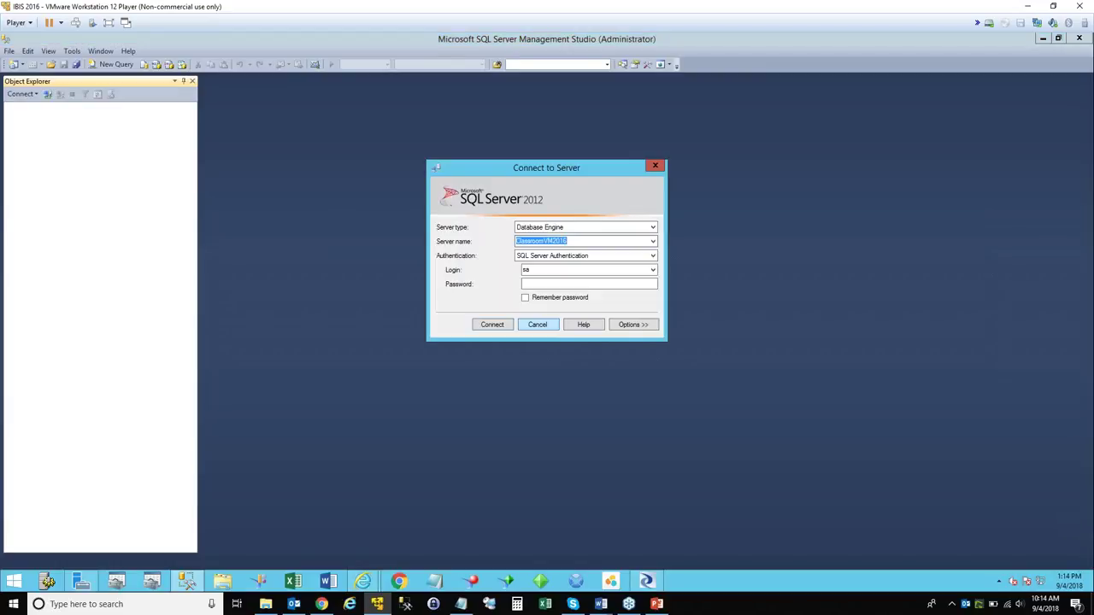
Log in to ClassroomVM2016 in Management Studio with the server password.
{"action": "left_click", "coordinate": [541, 285]}
{"action": "type", "text": "**********"}
{"action": "key", "text": "Return"}
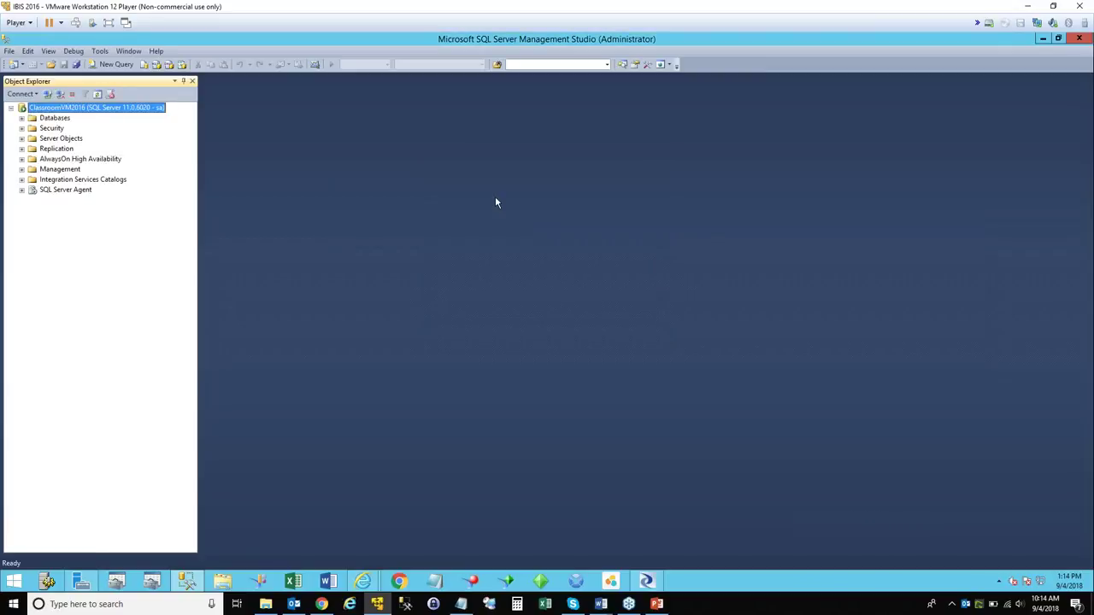
Expand Databases and inspect DSPROF's Tables folder, then collapse DSPROF.
{"action": "left_click", "coordinate": [21, 118]}
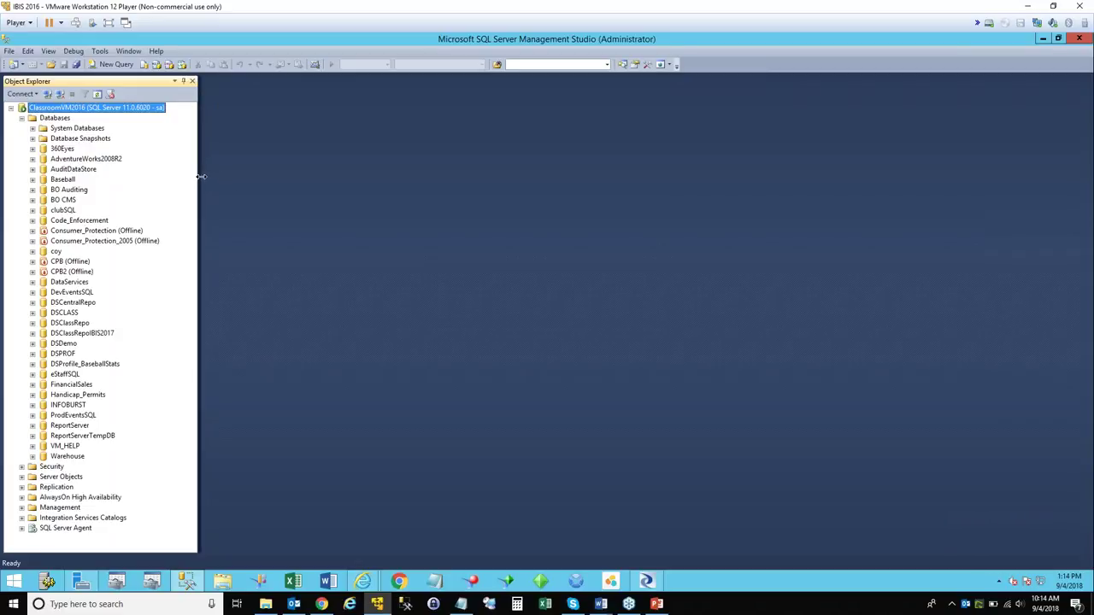
{"action": "left_click_drag", "start_coordinate": [199, 176], "coordinate": [221, 176]}
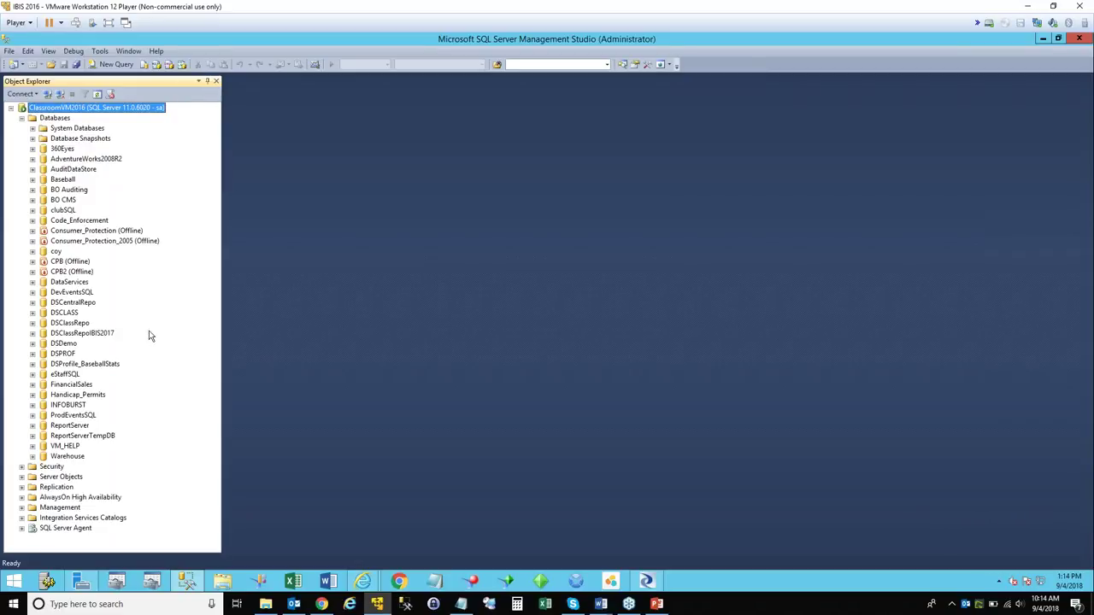
{"action": "left_click", "coordinate": [33, 353]}
{"action": "left_click", "coordinate": [43, 375]}
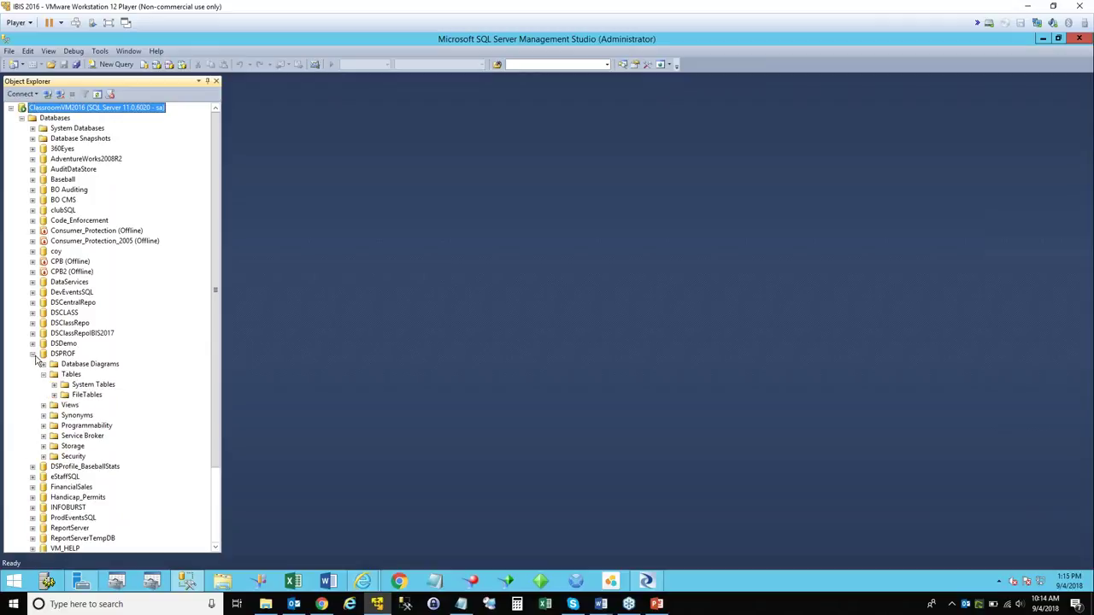
{"action": "left_click", "coordinate": [33, 354]}
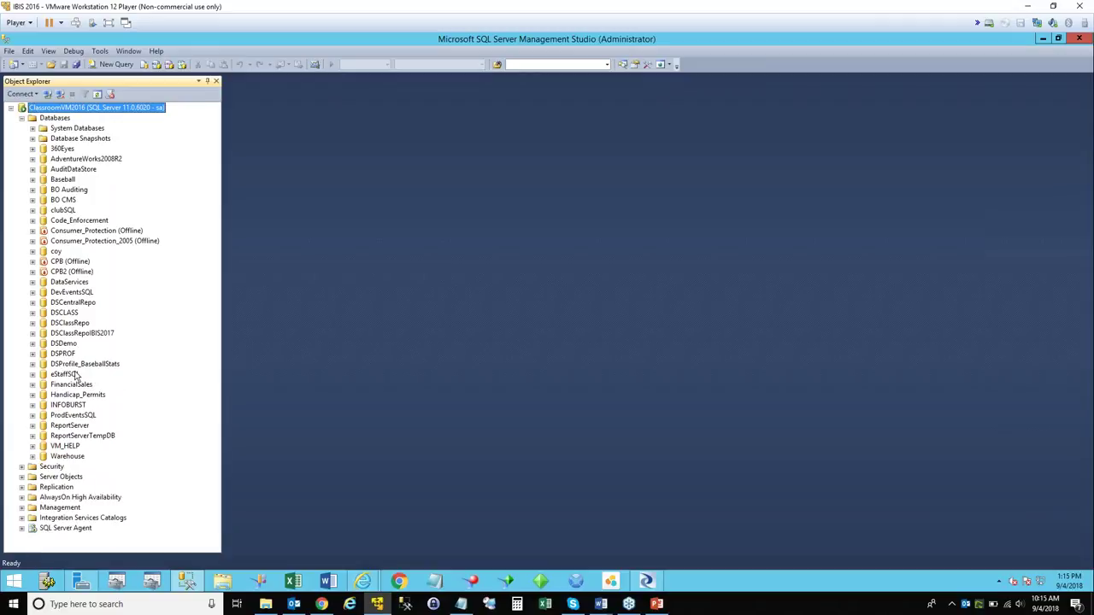
Minimize Data Services Designer and the CMC login browser to reveal the Windows desktop.
{"action": "left_click", "coordinate": [188, 583]}
{"action": "left_click", "coordinate": [648, 582]}
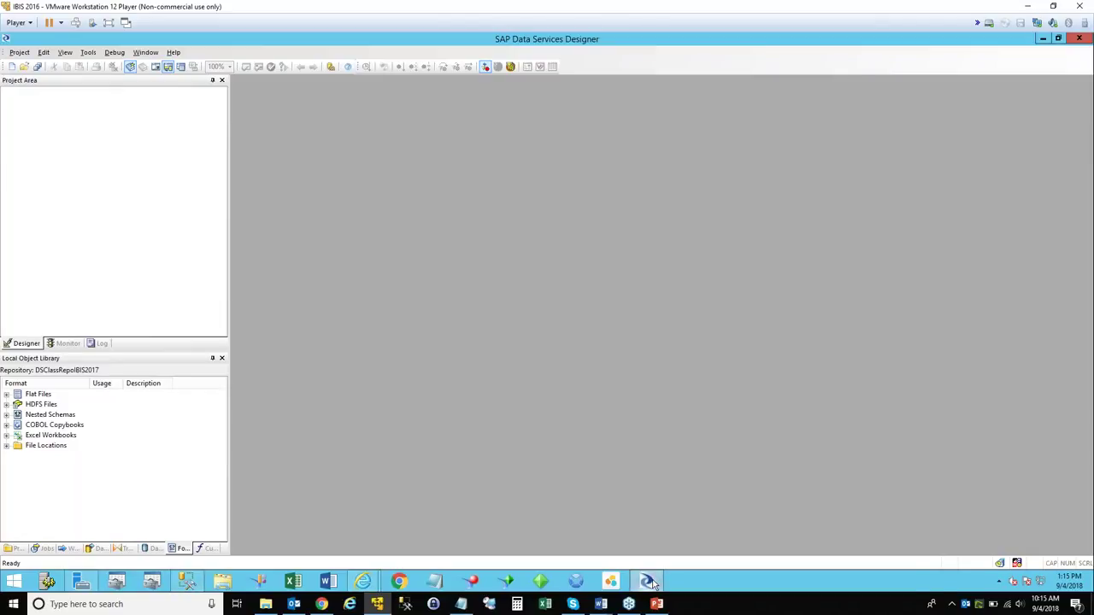
{"action": "left_click", "coordinate": [650, 583]}
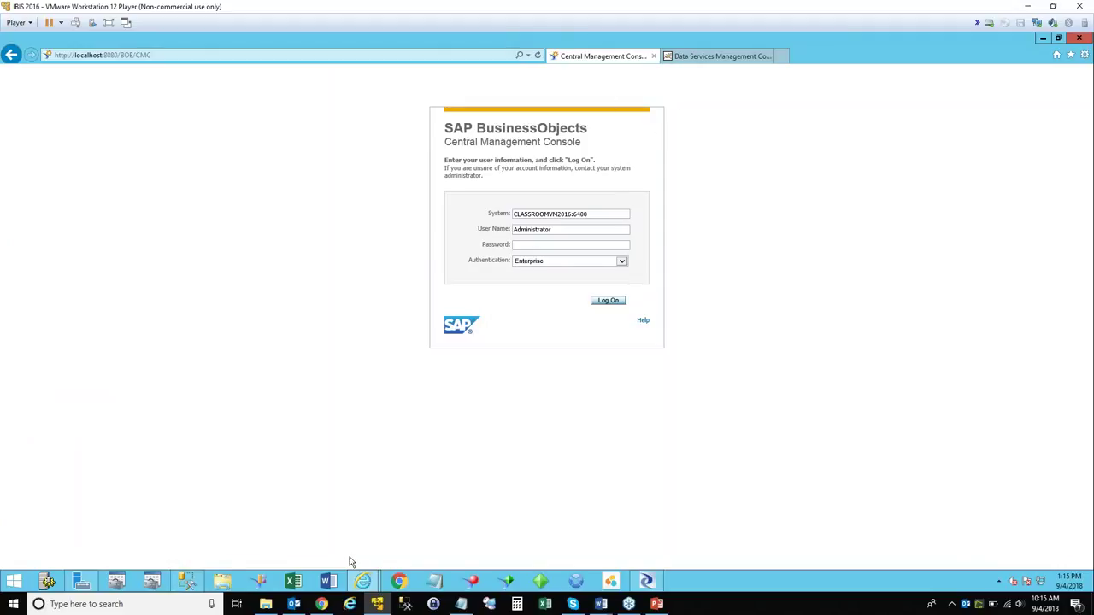
{"action": "right_click", "coordinate": [364, 582]}
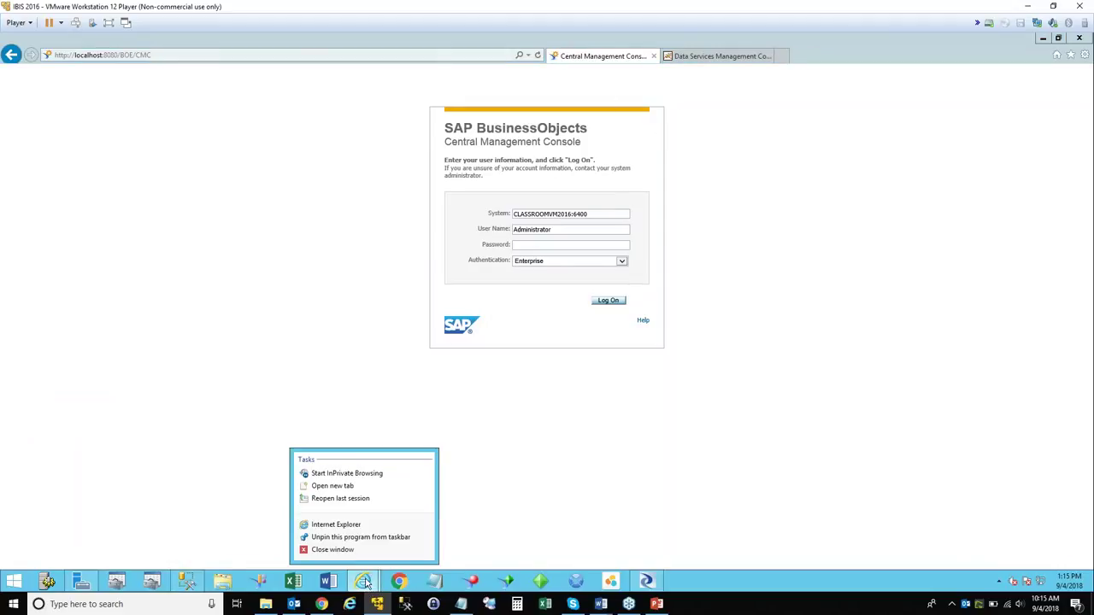
{"action": "left_click", "coordinate": [566, 453]}
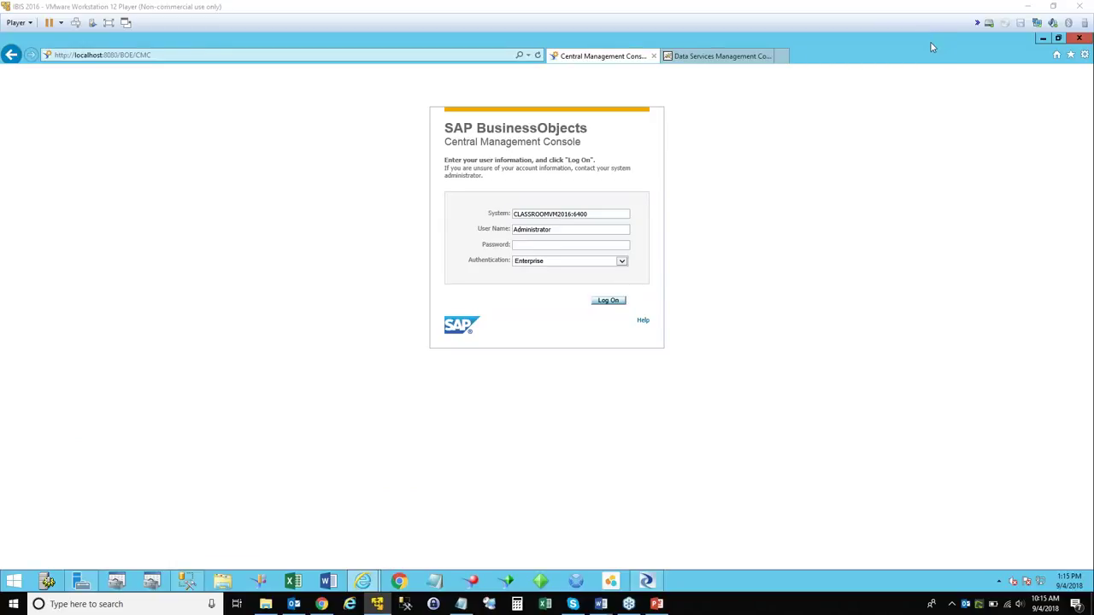
{"action": "left_click", "coordinate": [1043, 38]}
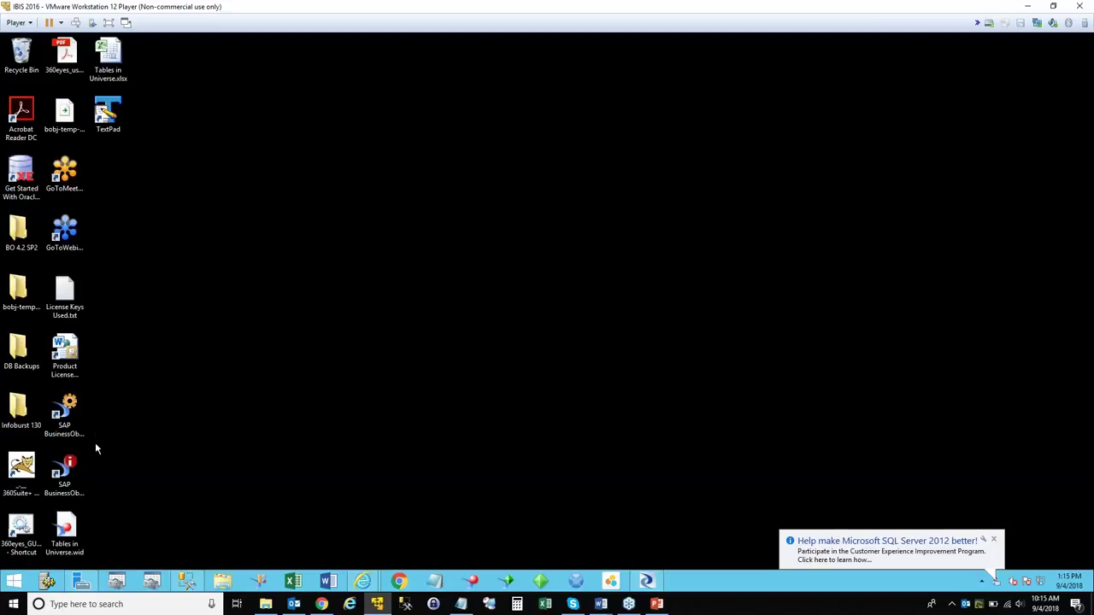
Launch Data Services Repository Manager from the Start screen's full apps list.
{"action": "left_click", "coordinate": [17, 580]}
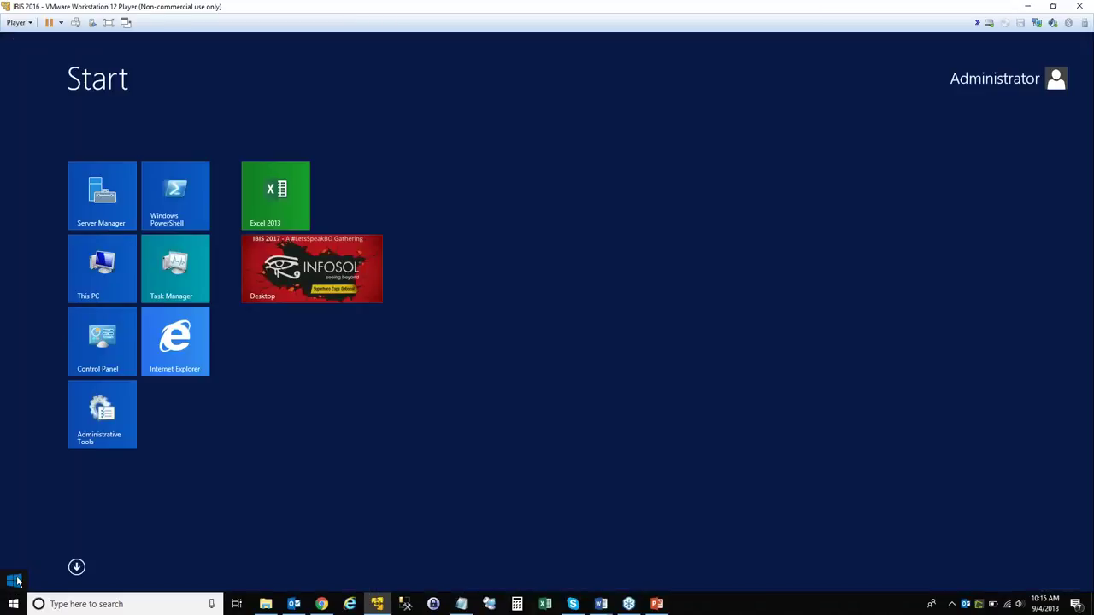
{"action": "left_click", "coordinate": [77, 568]}
{"action": "scroll", "coordinate": [270, 526], "scroll_direction": "down", "scroll_amount": 2}
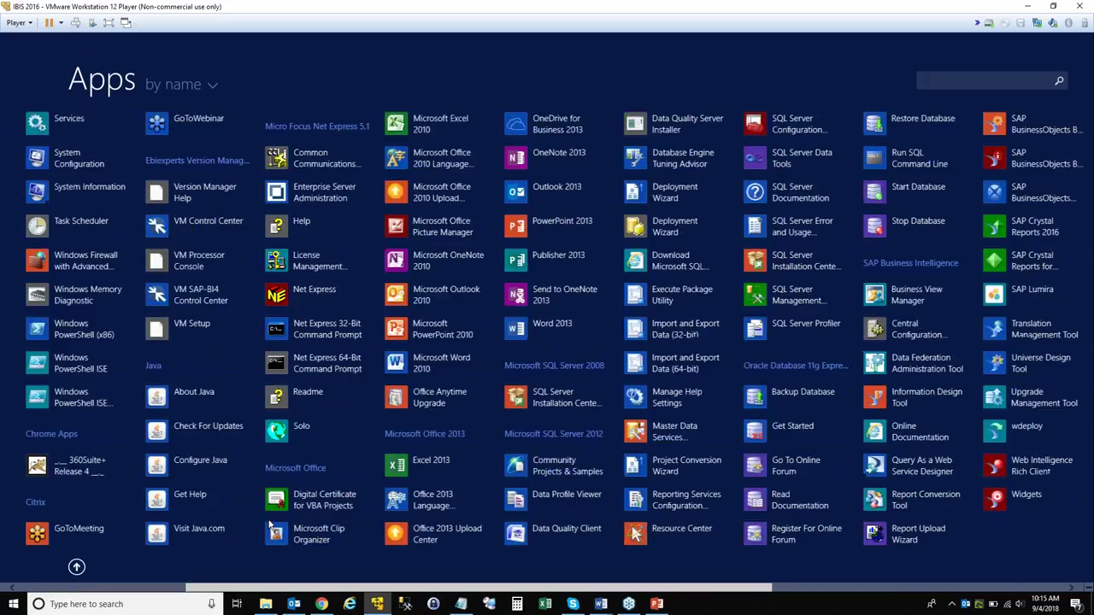
{"action": "scroll", "coordinate": [270, 525], "scroll_direction": "down", "scroll_amount": 1}
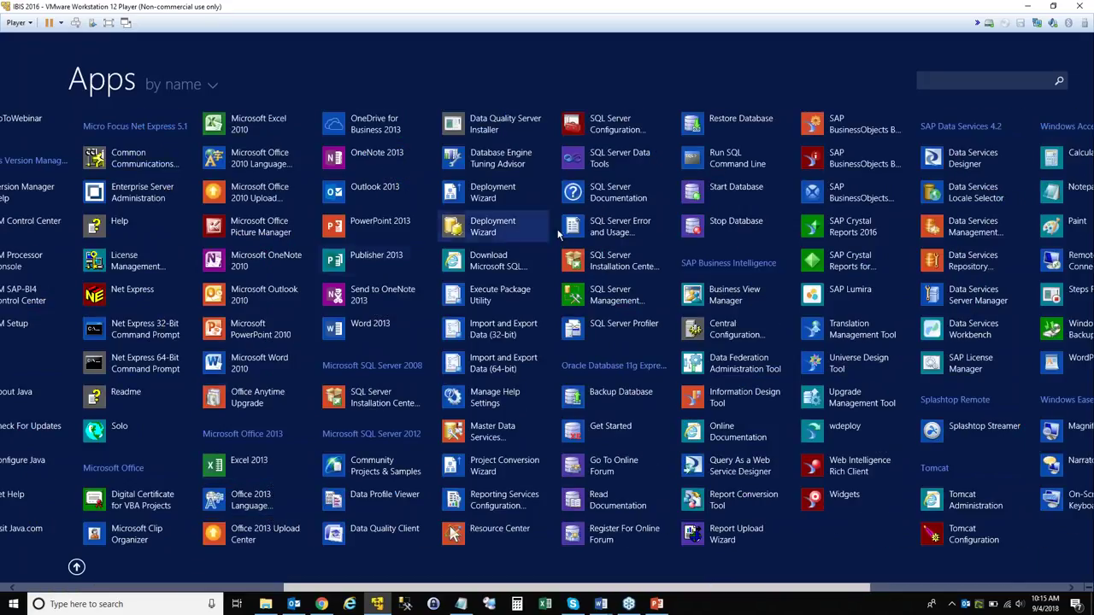
{"action": "scroll", "coordinate": [680, 312], "scroll_direction": "down", "scroll_amount": 2}
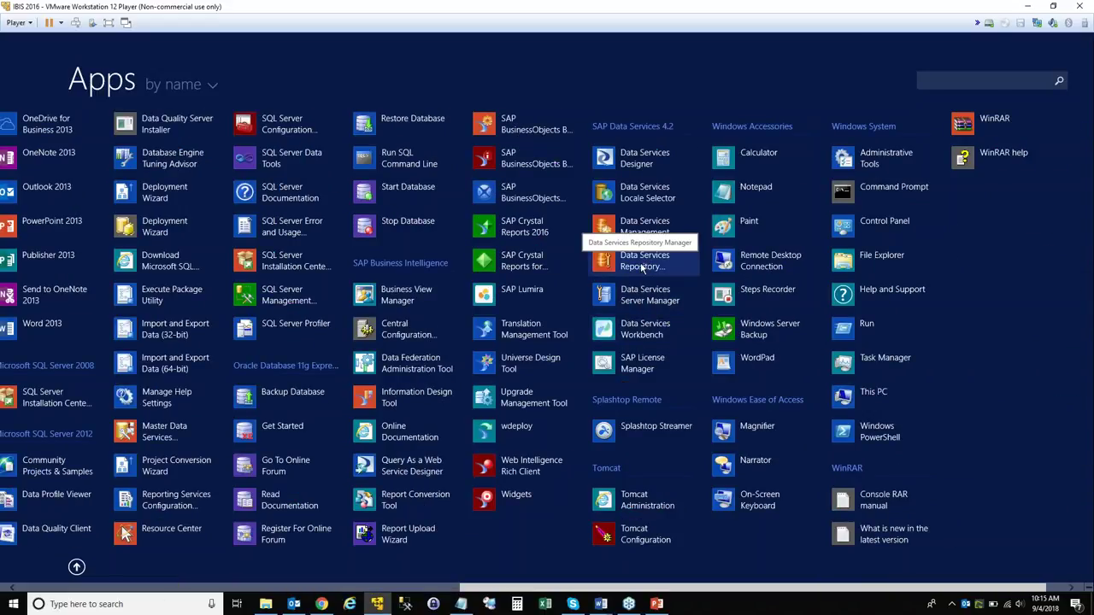
{"action": "left_click", "coordinate": [642, 269]}
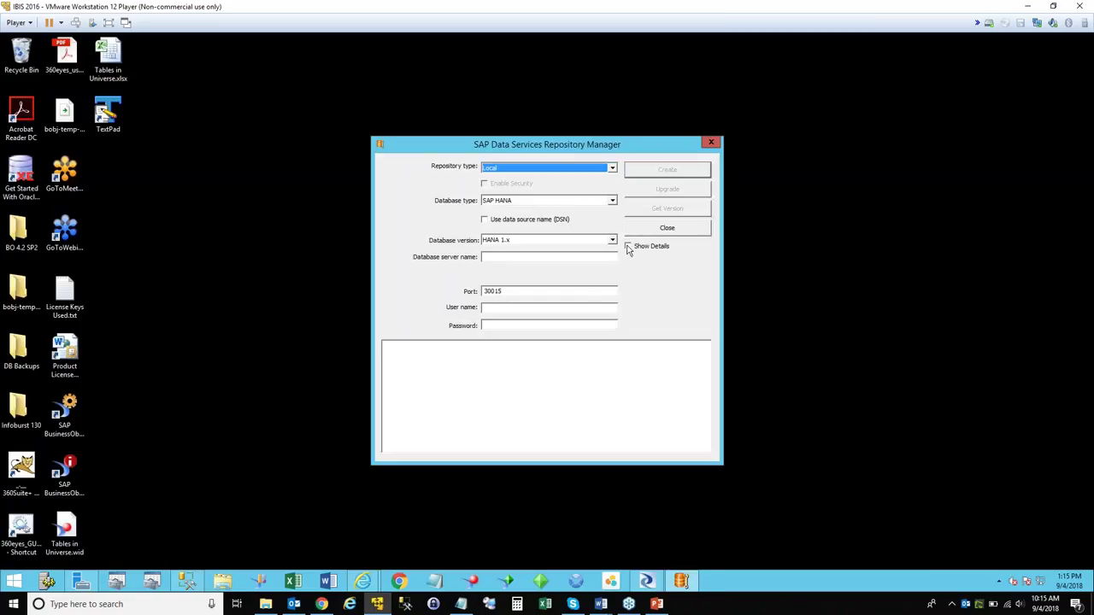
Set the repository type to Profiler and the database type to Microsoft SQL Server.
{"action": "left_click", "coordinate": [613, 170]}
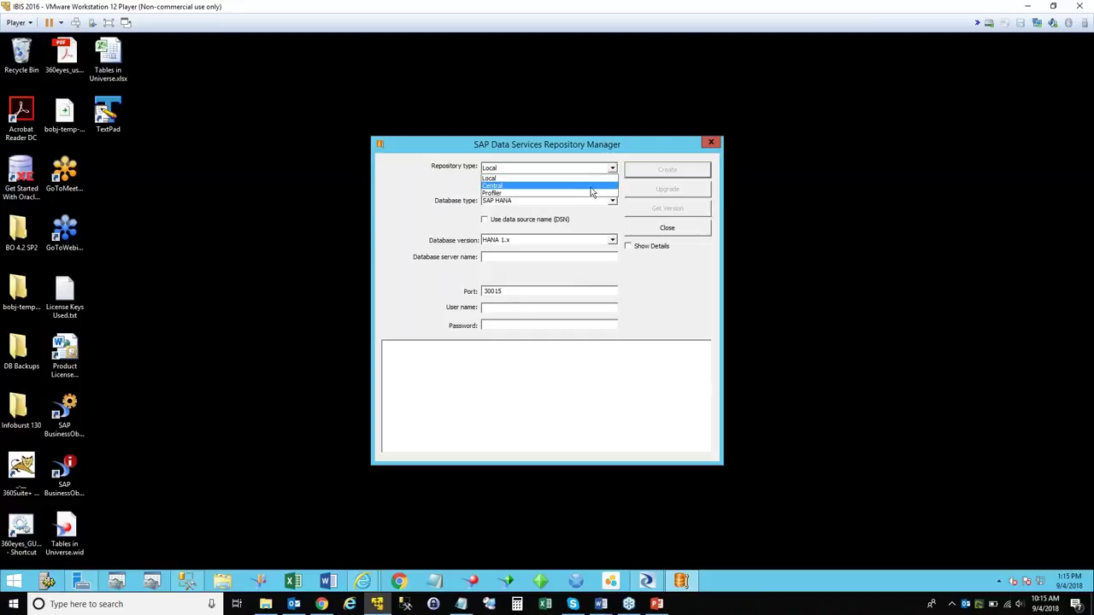
{"action": "left_click", "coordinate": [554, 147]}
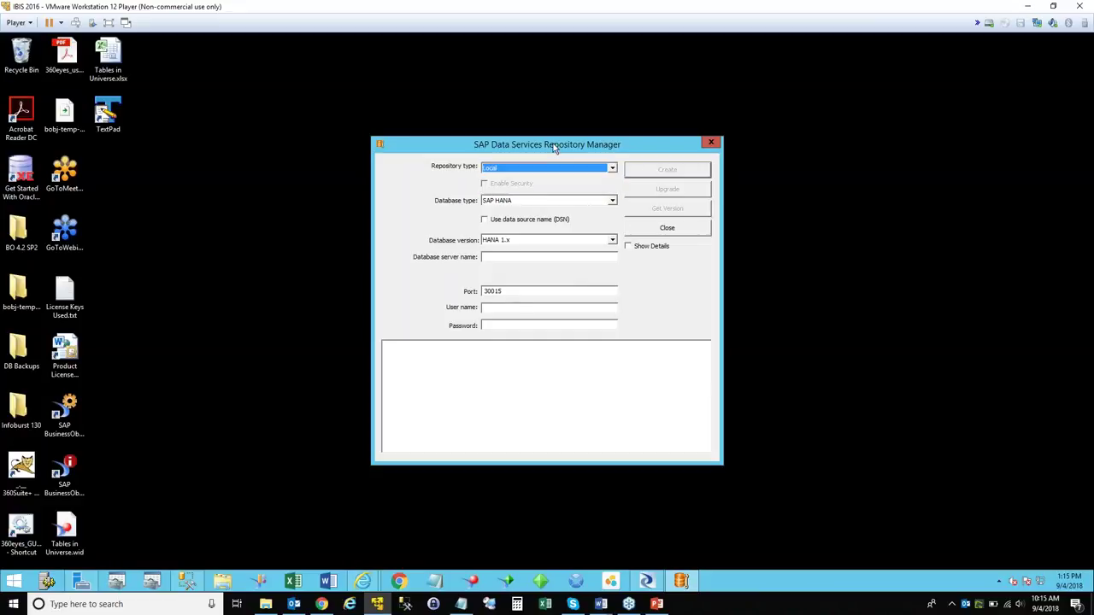
{"action": "left_click", "coordinate": [613, 169]}
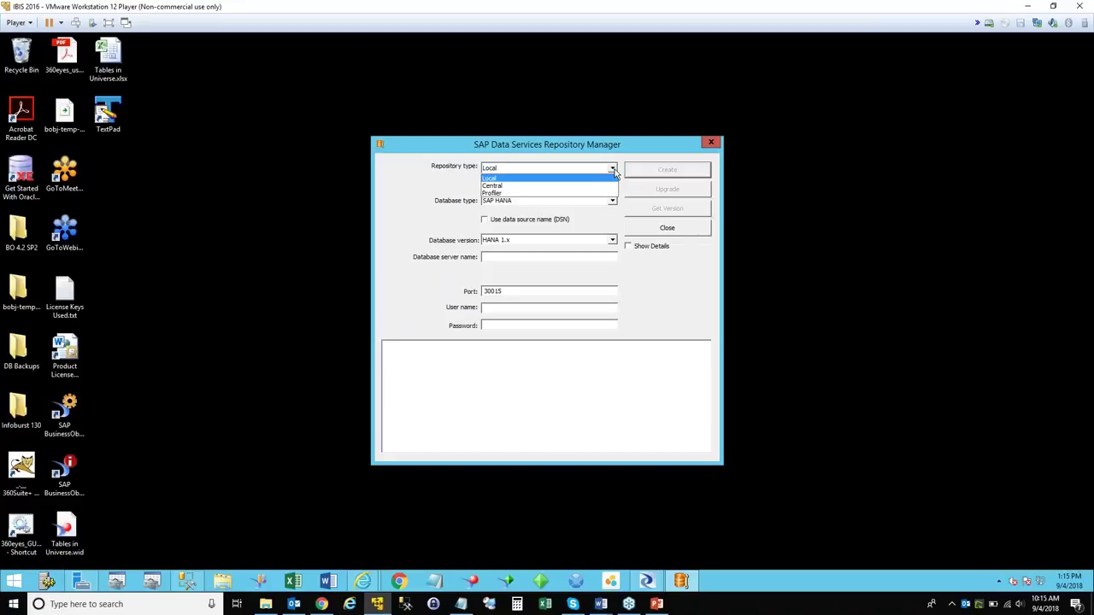
{"action": "left_click", "coordinate": [596, 193]}
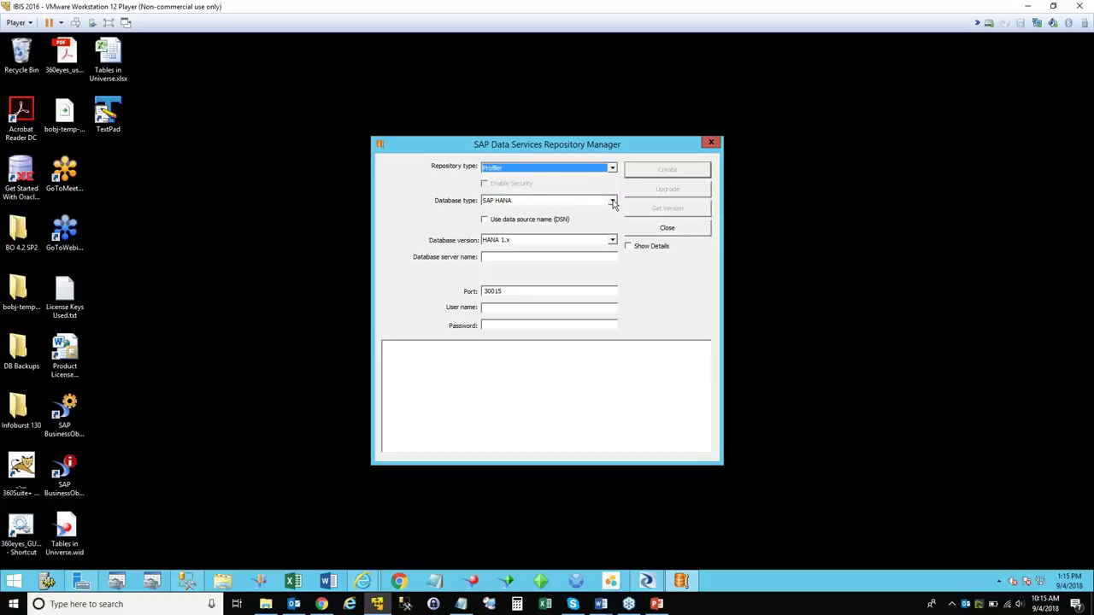
{"action": "left_click", "coordinate": [613, 202]}
{"action": "left_click", "coordinate": [567, 211]}
Enter server ClassroomVM2016, database DSPROF, and the database login and password.
{"action": "left_click", "coordinate": [579, 258]}
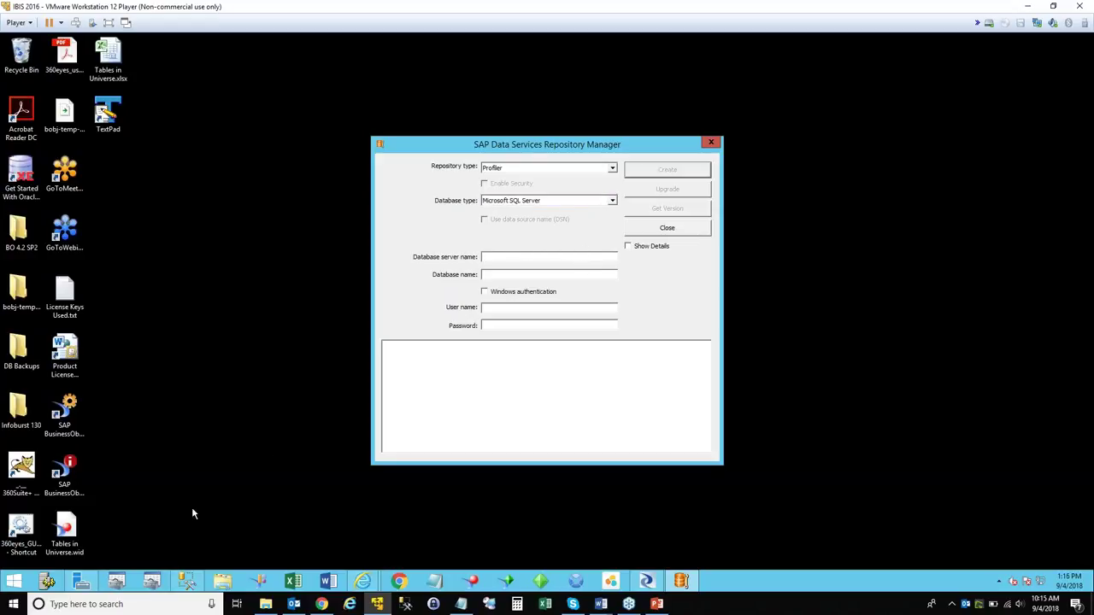
{"action": "left_click", "coordinate": [190, 583]}
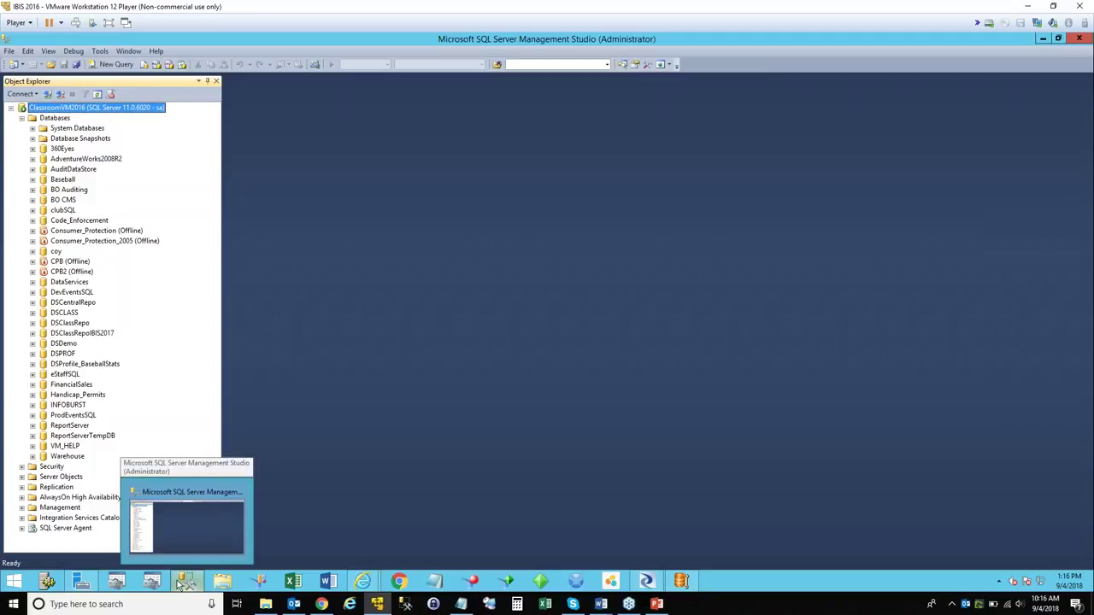
{"action": "left_click", "coordinate": [181, 583]}
{"action": "type", "text": "ClassroomVM201"}
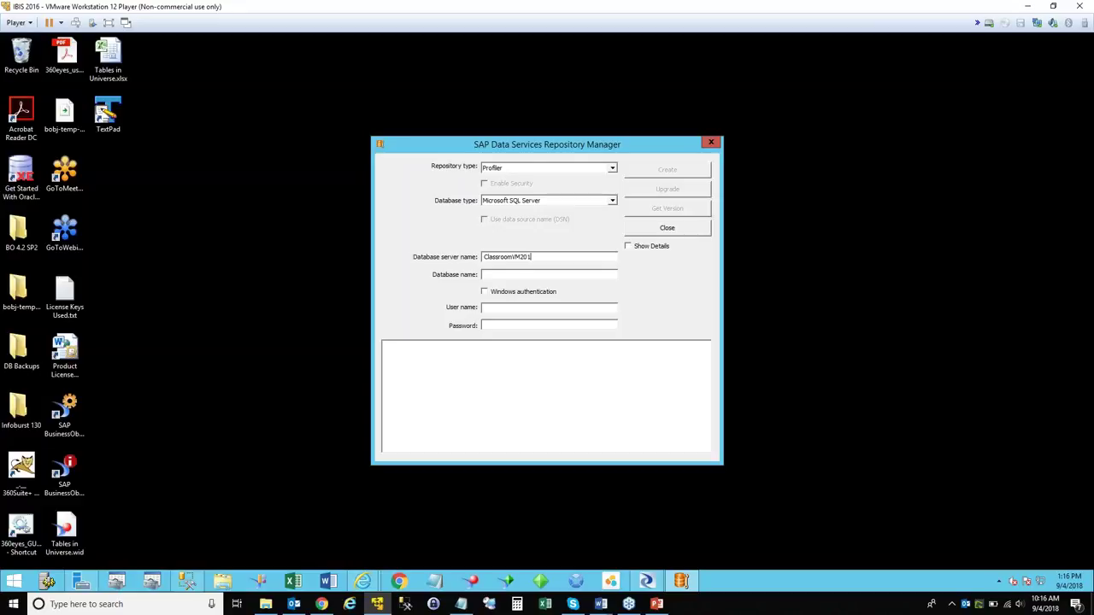
{"action": "type", "text": "6DSPROF"}
{"action": "left_click", "coordinate": [502, 309]}
{"action": "type", "text": "sa***"}
{"action": "key", "text": "BackSpace"}
{"action": "type", "text": "*********"}
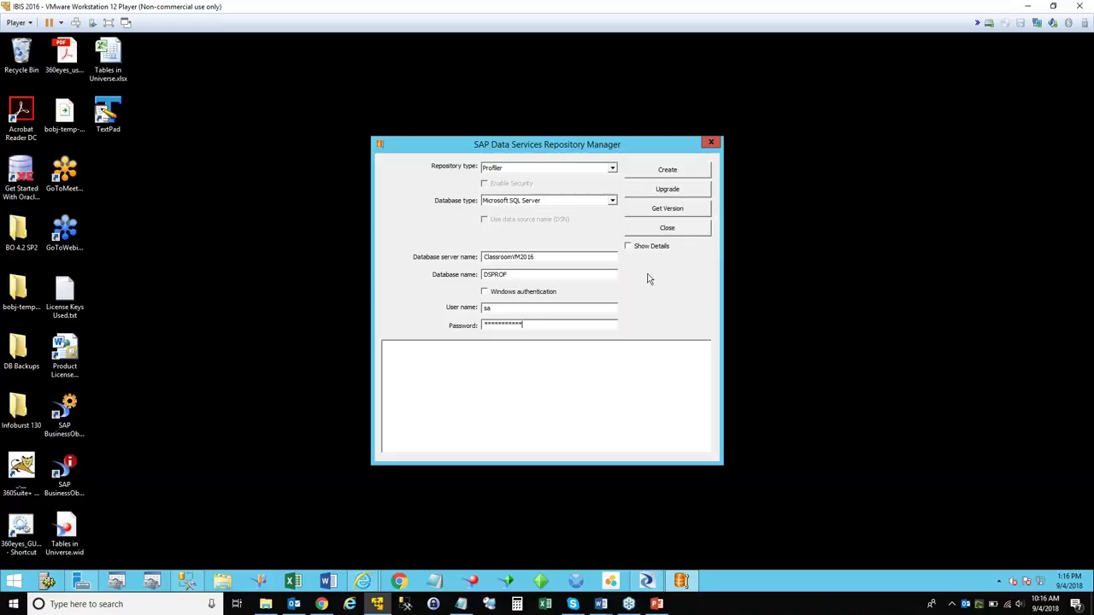
Get the version, fix the server and database fields, and recheck; BODI-300032 reports invalid tables.
{"action": "left_click", "coordinate": [667, 210]}
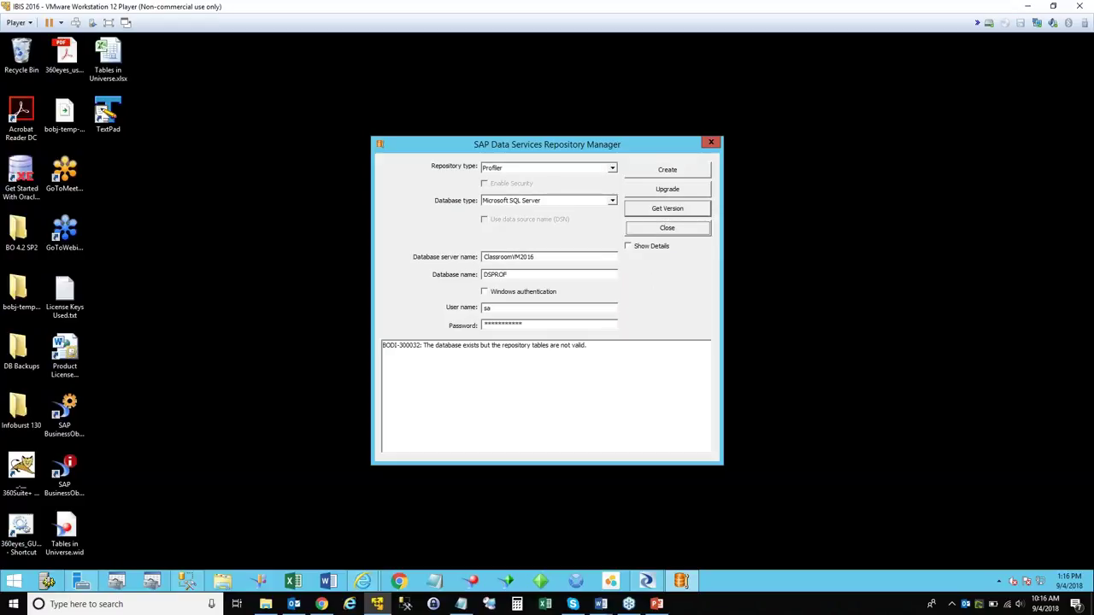
{"action": "left_click_drag", "start_coordinate": [540, 257], "coordinate": [487, 256]}
{"action": "left_click", "coordinate": [529, 275]}
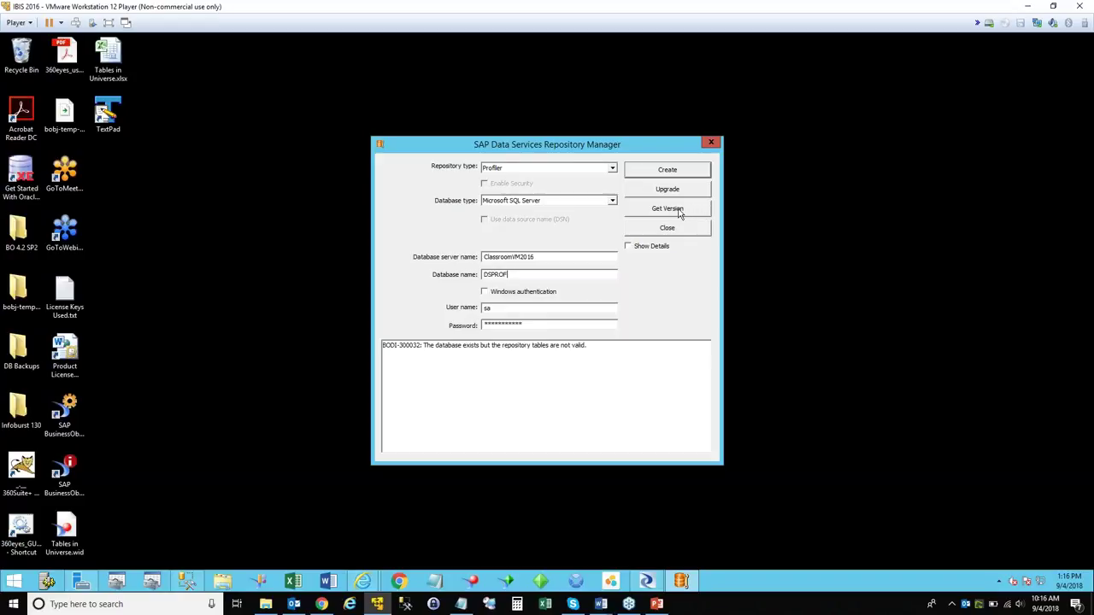
{"action": "left_click", "coordinate": [692, 212]}
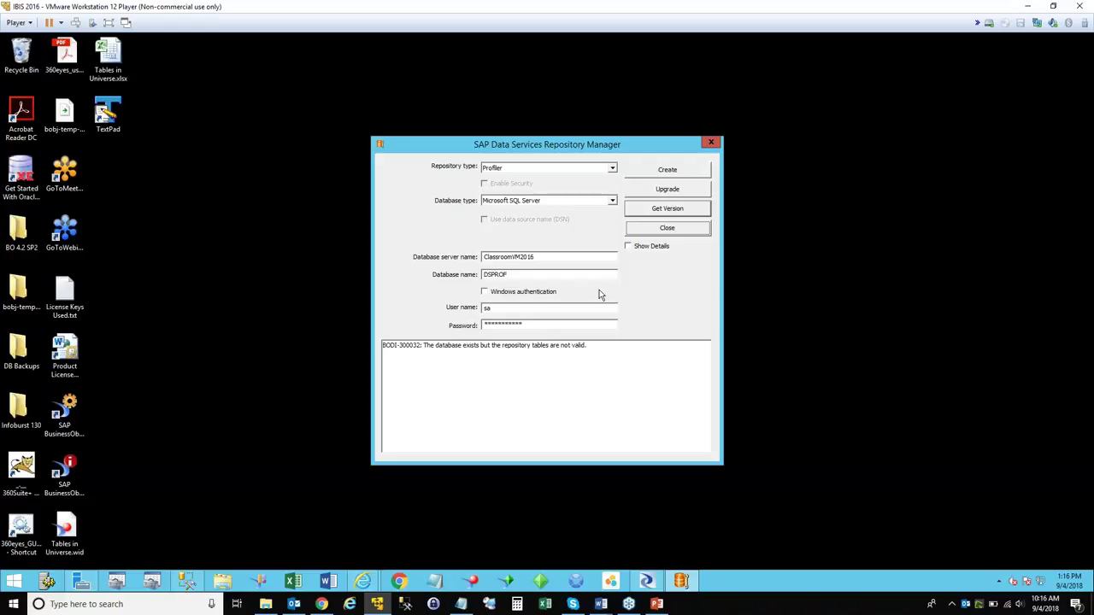
{"action": "mouse_move", "coordinate": [599, 345]}
{"action": "left_mouse_down"}
{"action": "mouse_move", "coordinate": [376, 345]}
{"action": "mouse_move", "coordinate": [603, 345]}
{"action": "left_mouse_up"}
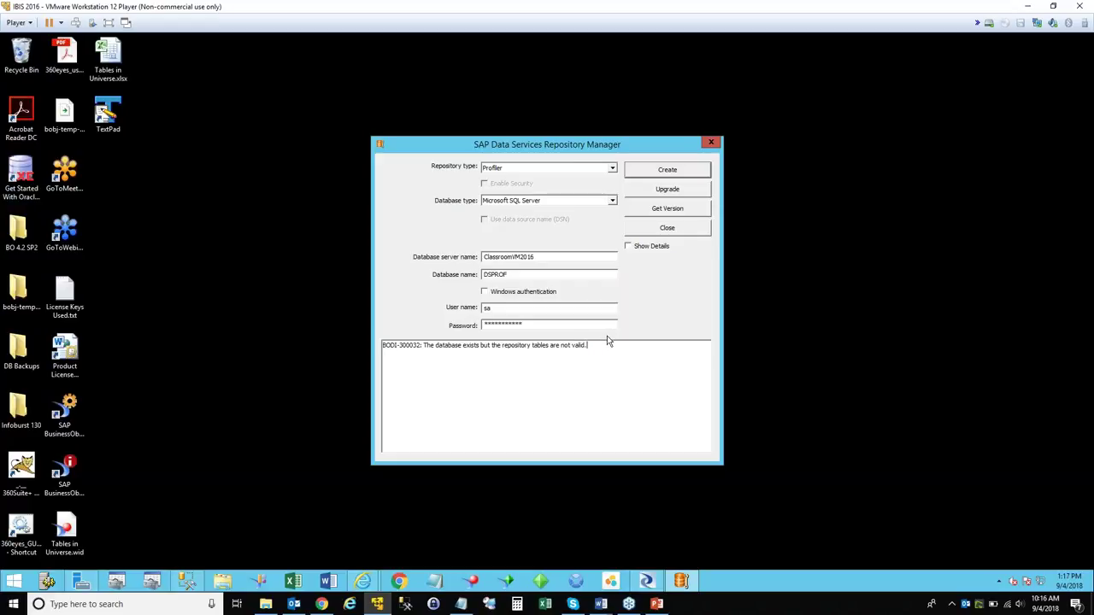
Create the profiler repository tables in DSPROF and review the success messages in the log.
{"action": "left_click", "coordinate": [655, 175]}
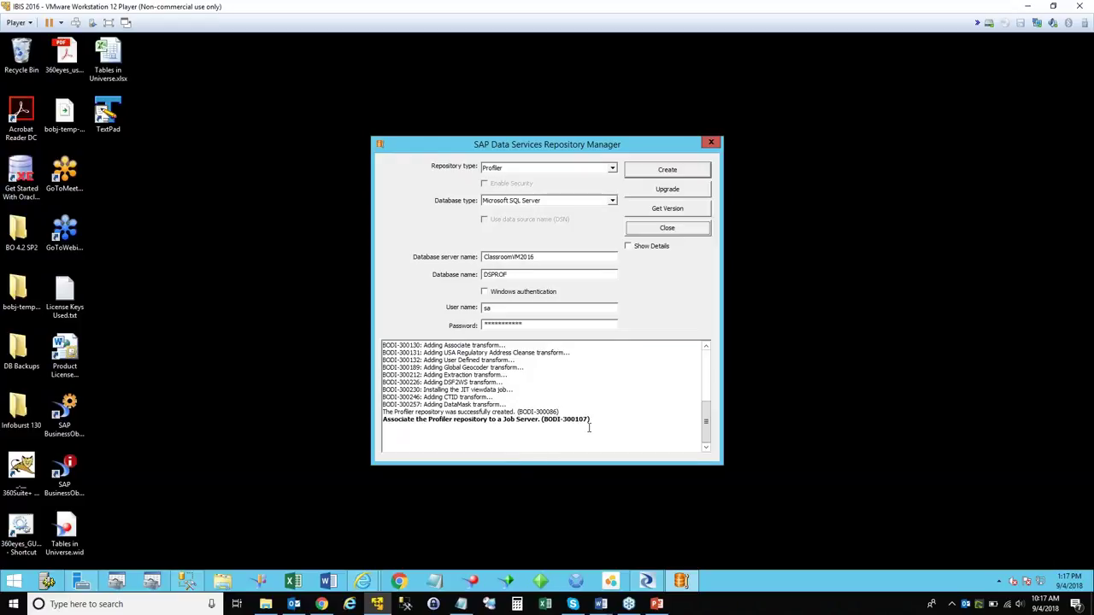
{"action": "left_click_drag", "start_coordinate": [599, 420], "coordinate": [374, 412]}
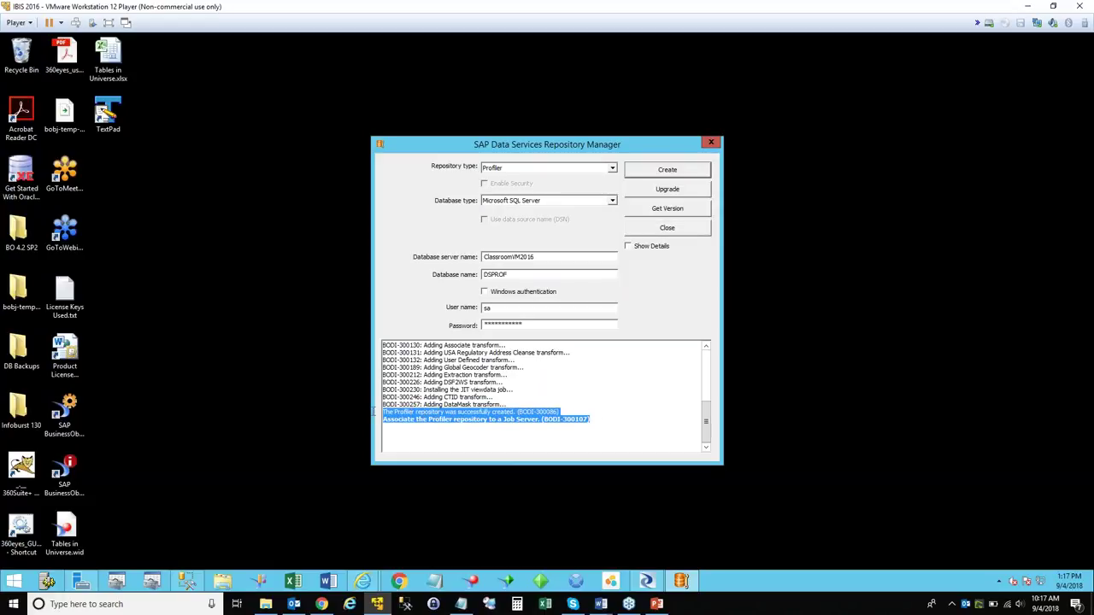
{"action": "left_click_drag", "start_coordinate": [581, 413], "coordinate": [369, 415]}
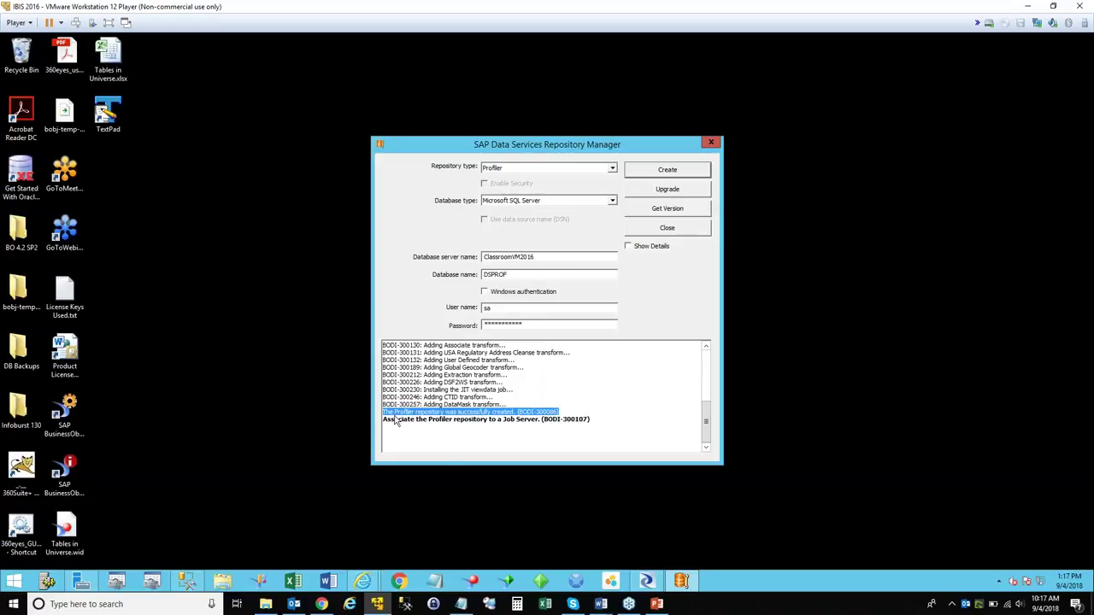
{"action": "left_click", "coordinate": [599, 419]}
{"action": "left_click", "coordinate": [383, 420]}
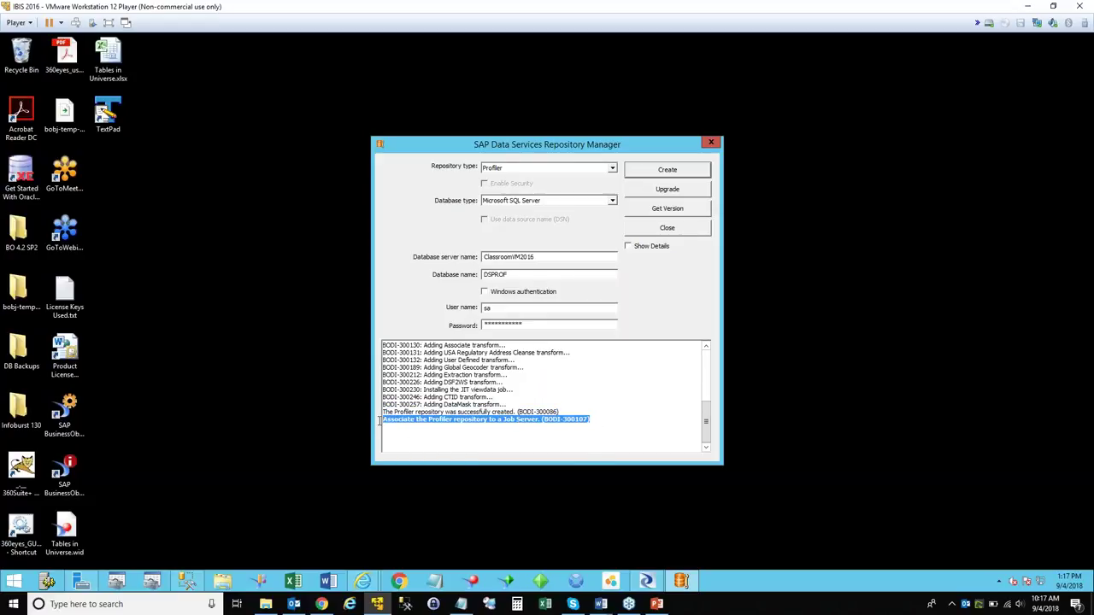
{"action": "left_click", "coordinate": [609, 423]}
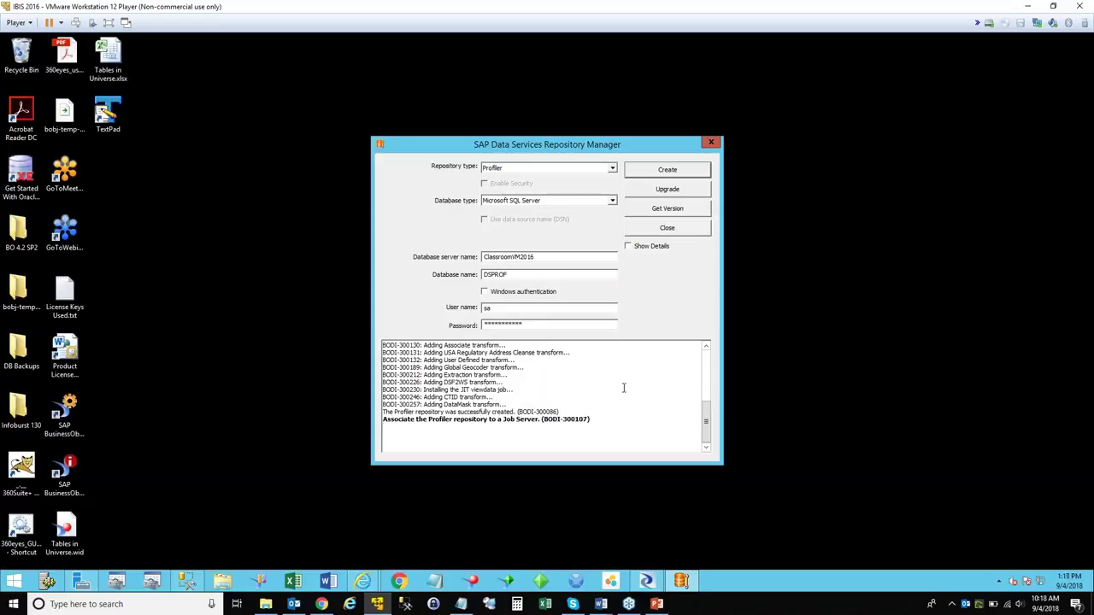
Confirm the profiler repository version reads 14.2.6.0, then close Repository Manager.
{"action": "left_click", "coordinate": [691, 210]}
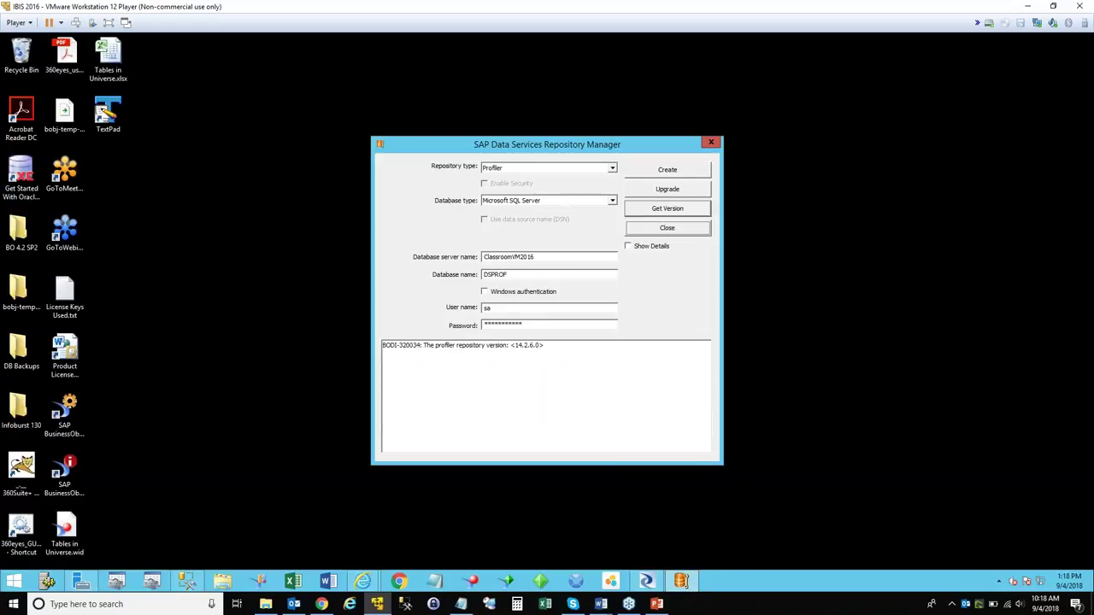
{"action": "left_click_drag", "start_coordinate": [579, 347], "coordinate": [396, 336]}
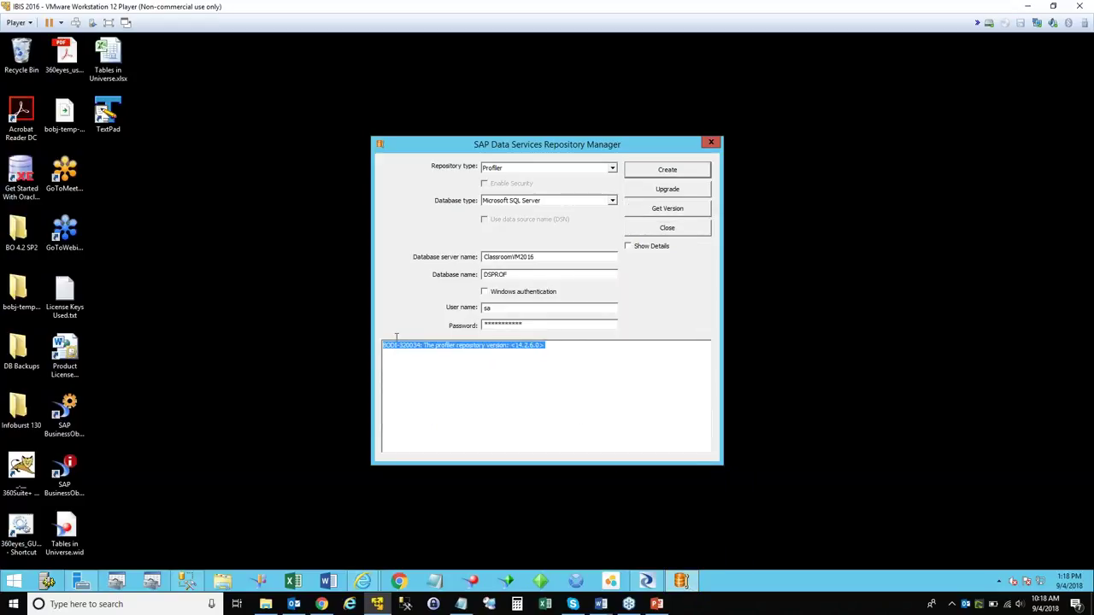
{"action": "left_click", "coordinate": [425, 345], "text": "shift"}
{"action": "left_click", "coordinate": [560, 350]}
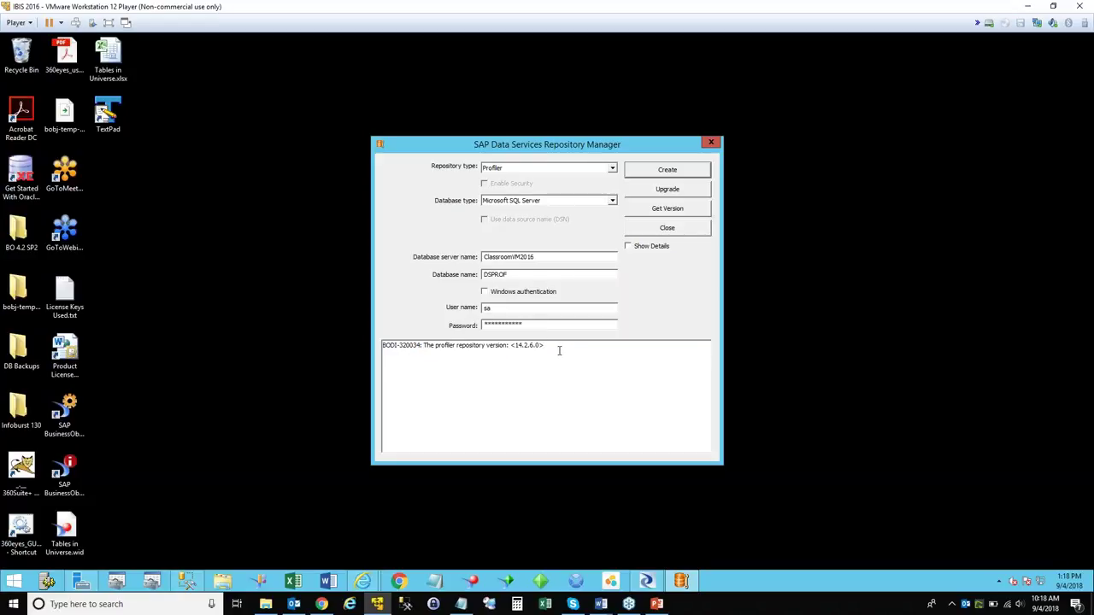
{"action": "left_click", "coordinate": [697, 232]}
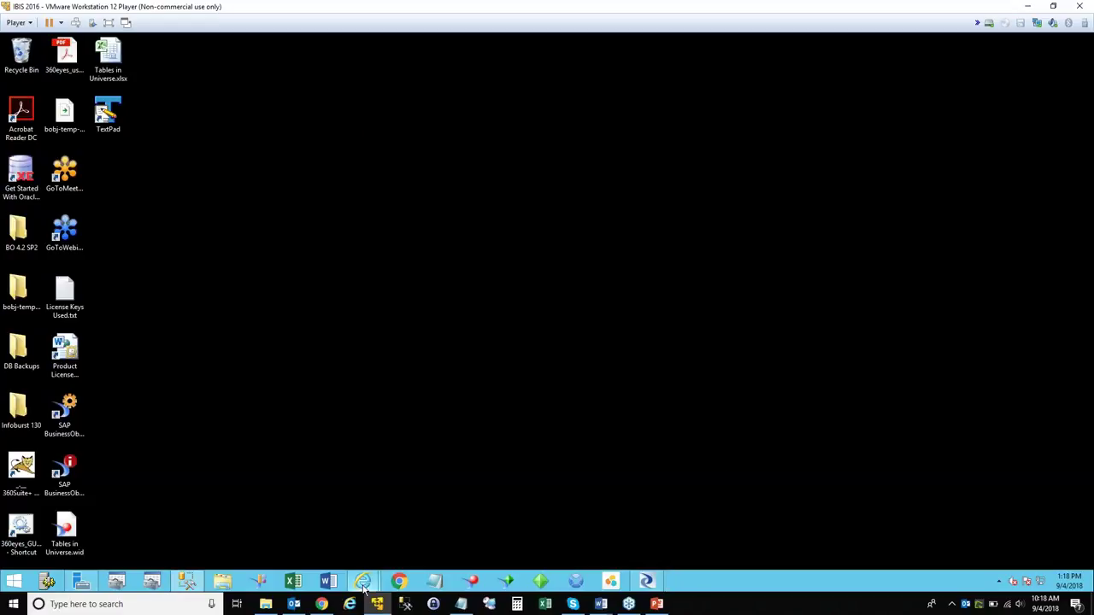
Log on to the Central Management Console as Administrator with the account password.
{"action": "mouse_move", "coordinate": [364, 588]}
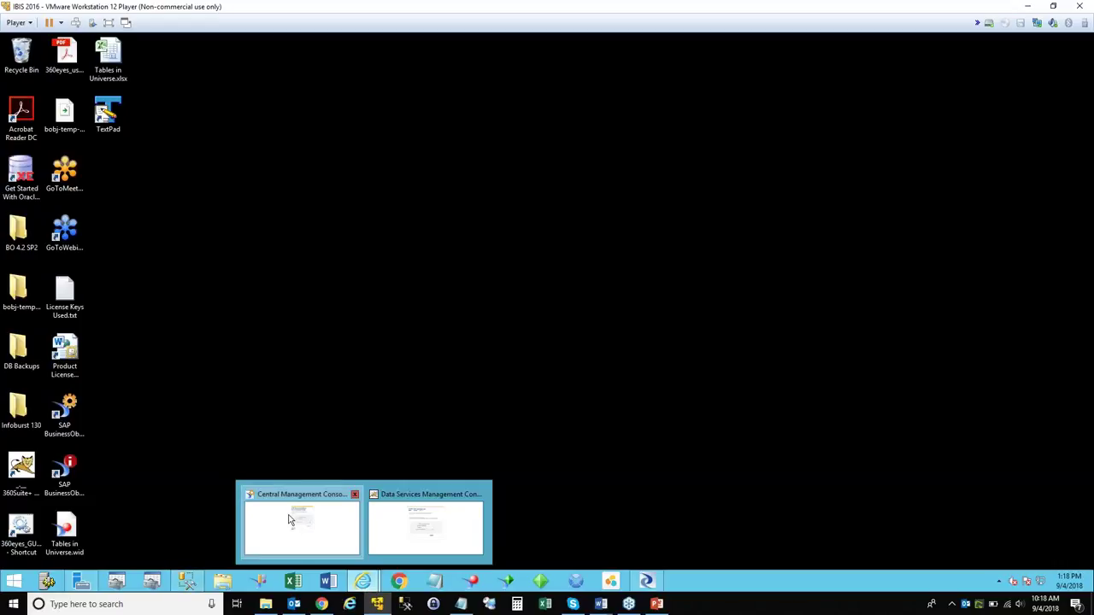
{"action": "left_click", "coordinate": [312, 540]}
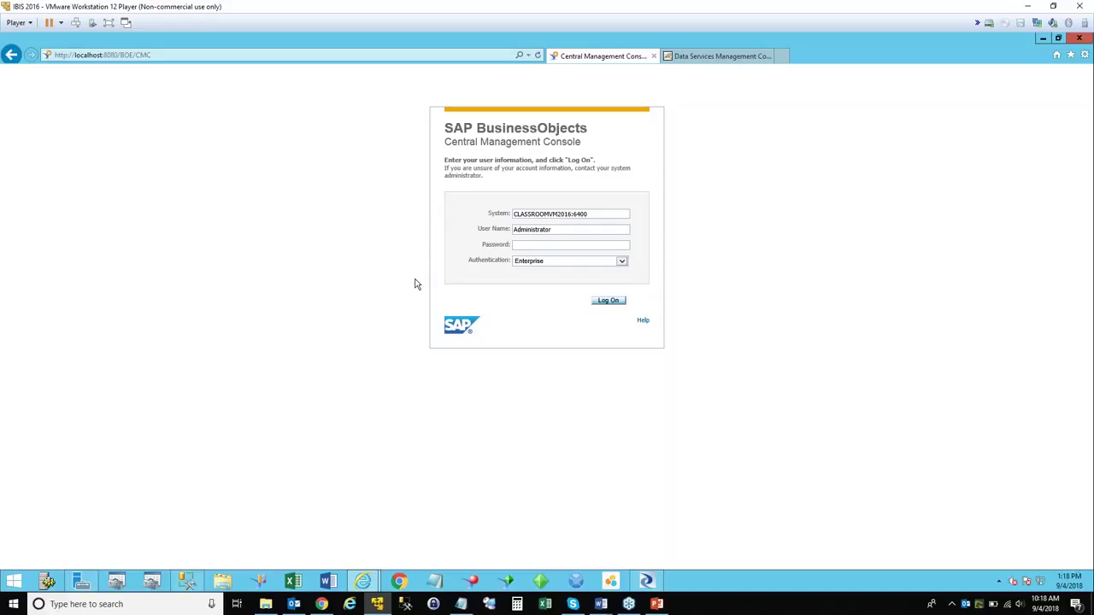
{"action": "left_click", "coordinate": [536, 246]}
{"action": "type", "text": "Password1123"}
{"action": "key", "text": "Return"}
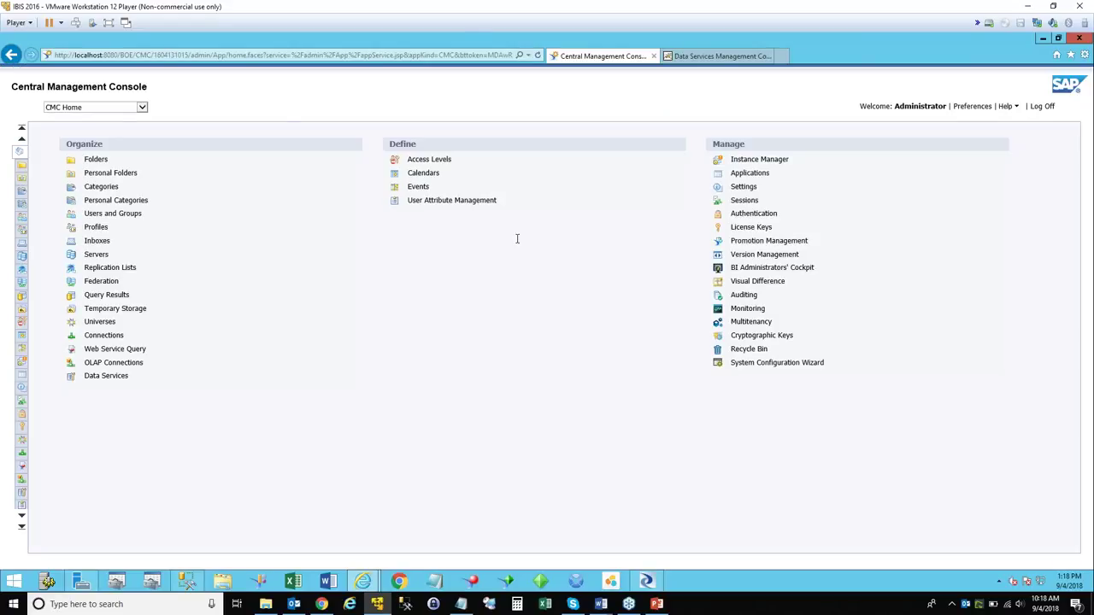
{"action": "left_click", "coordinate": [142, 108]}
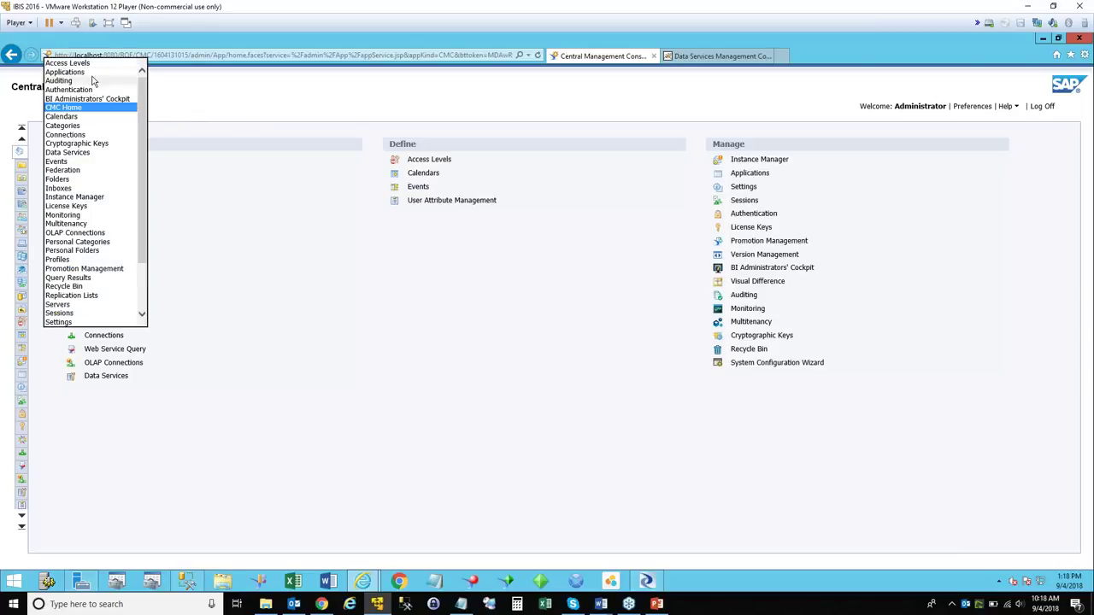
Switch the CMC to the Data Services area showing the seven registered repositories.
{"action": "left_click", "coordinate": [86, 155]}
{"action": "left_click", "coordinate": [87, 155]}
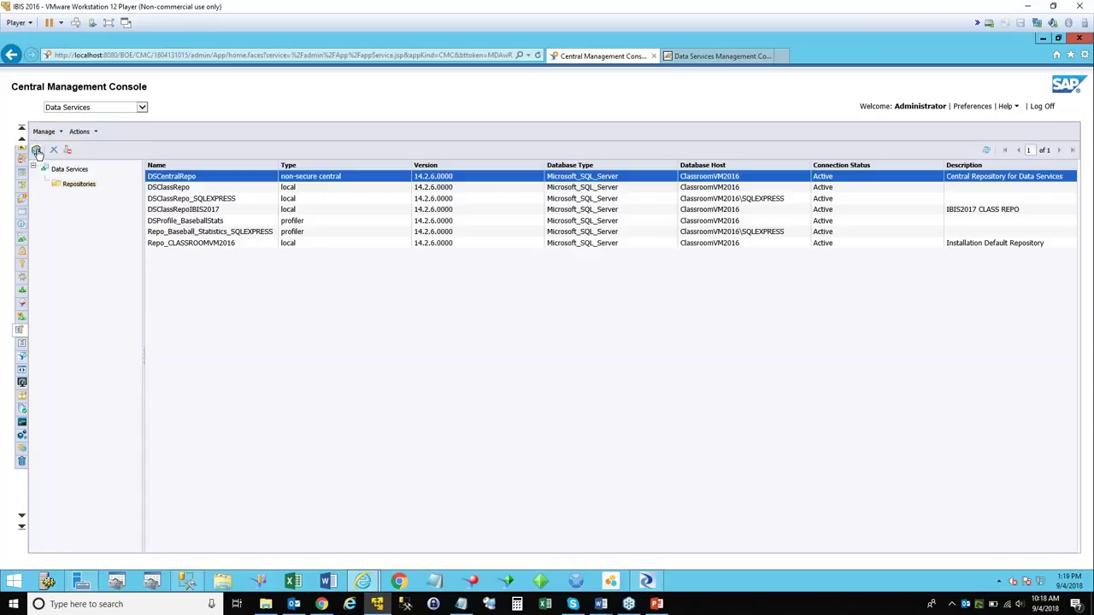
Start a new repository DSPROF on Microsoft SQL Server ClassroomVM2016, database DSPROF, with login credentials.
{"action": "left_click", "coordinate": [36, 152]}
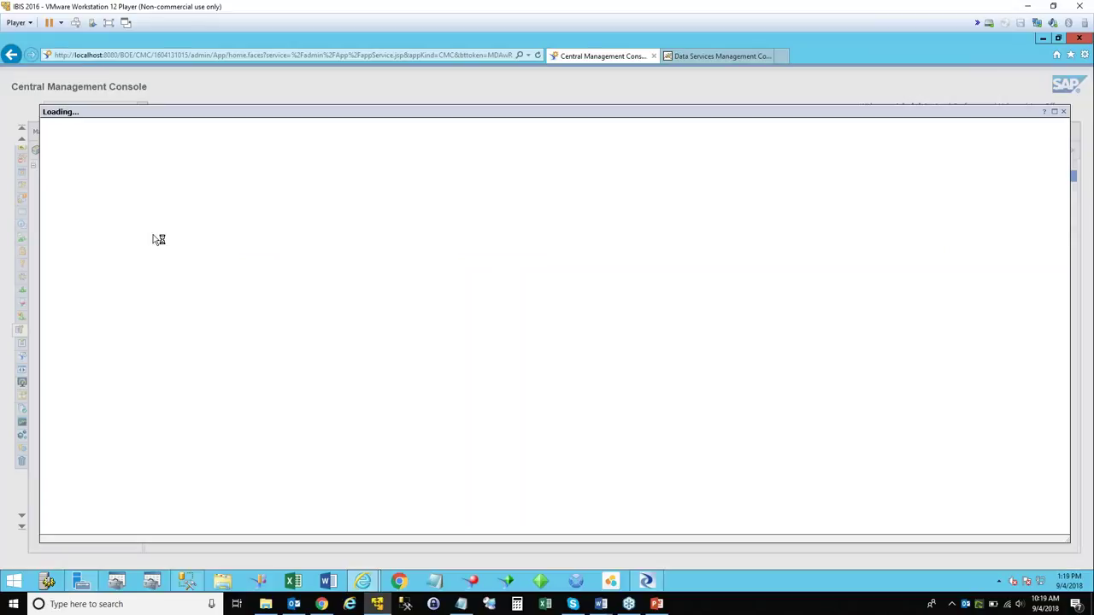
{"action": "left_click", "coordinate": [137, 139]}
{"action": "type", "text": "DSPROF"}
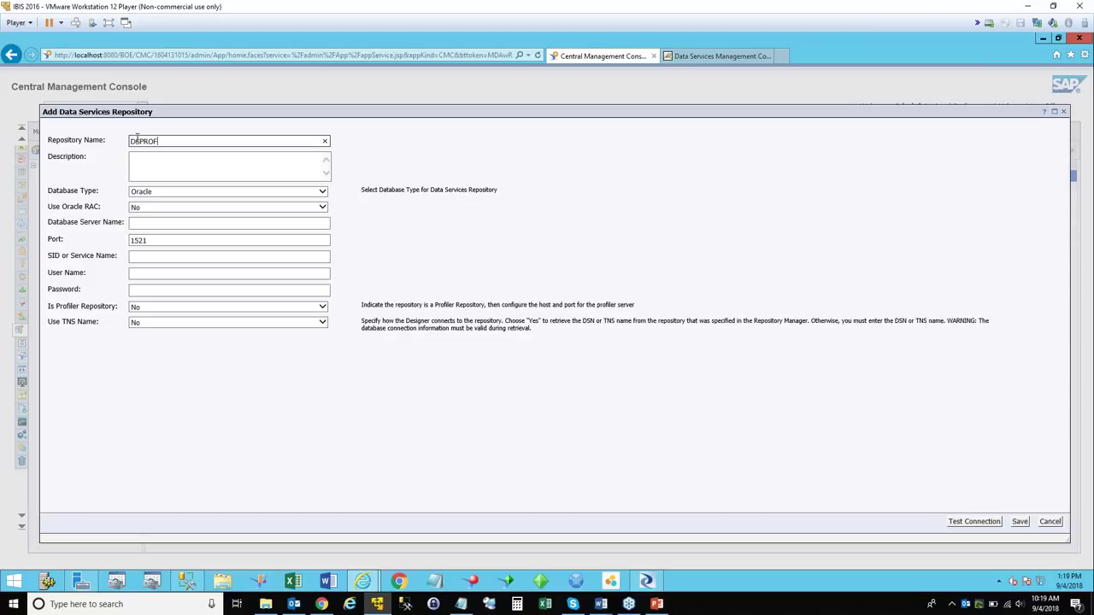
{"action": "left_click", "coordinate": [143, 194]}
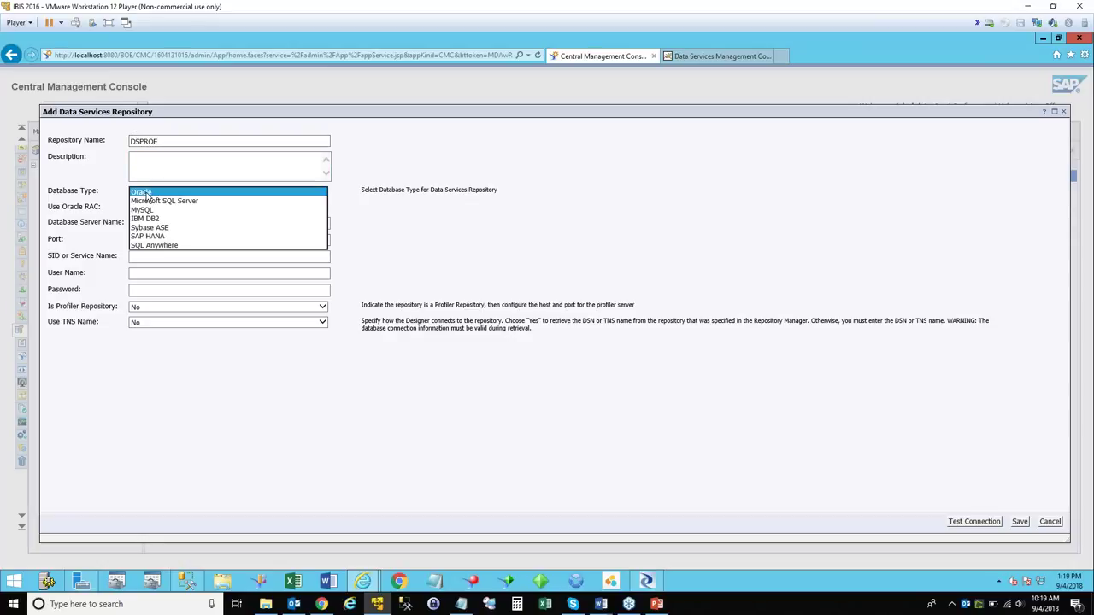
{"action": "left_click", "coordinate": [178, 204]}
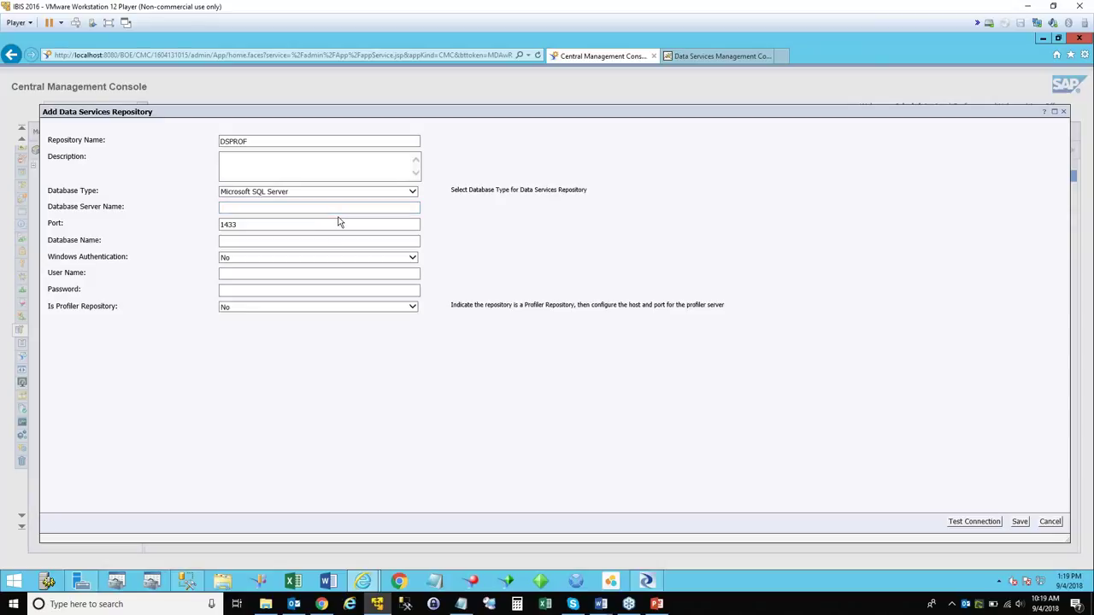
{"action": "left_click", "coordinate": [263, 207]}
{"action": "type", "text": "ClassroomVM2016"}
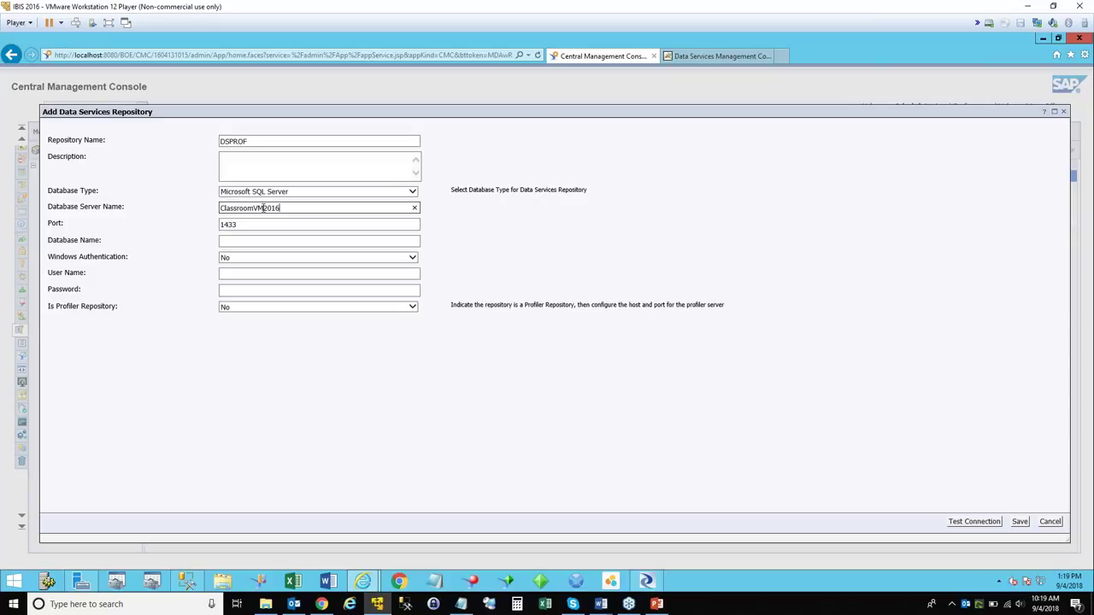
{"action": "left_click", "coordinate": [248, 242]}
{"action": "type", "text": "DSPROF"}
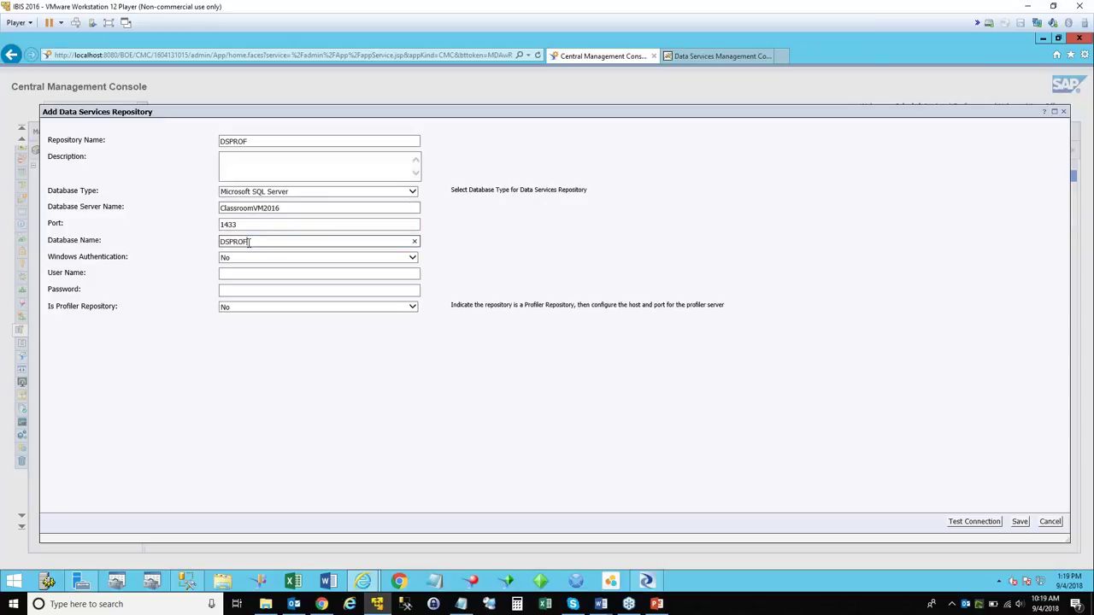
{"action": "left_click", "coordinate": [246, 273]}
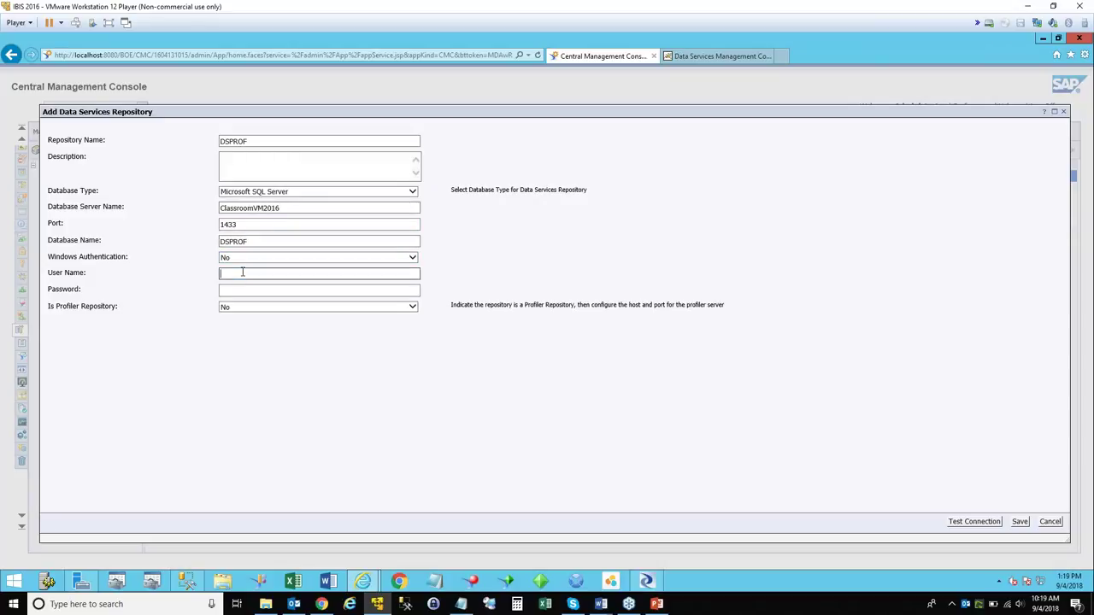
{"action": "type", "text": "sa"}
{"action": "left_click", "coordinate": [248, 291]}
{"action": "type", "text": "Password1!"}
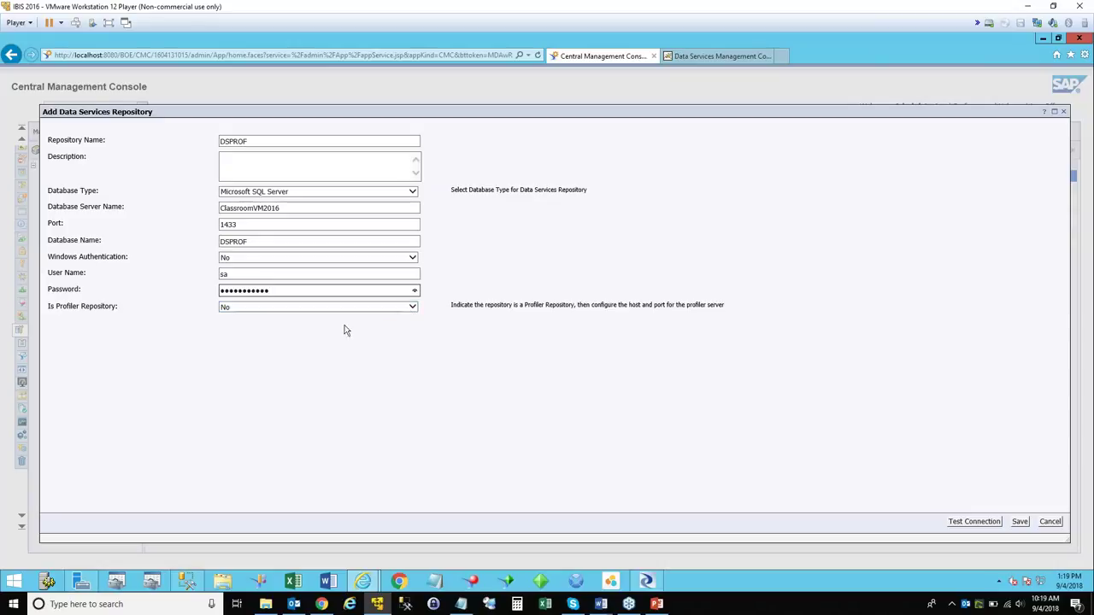
Mark it as a profiler repository on host localhost, port 8080, and test the connection.
{"action": "left_click", "coordinate": [413, 308]}
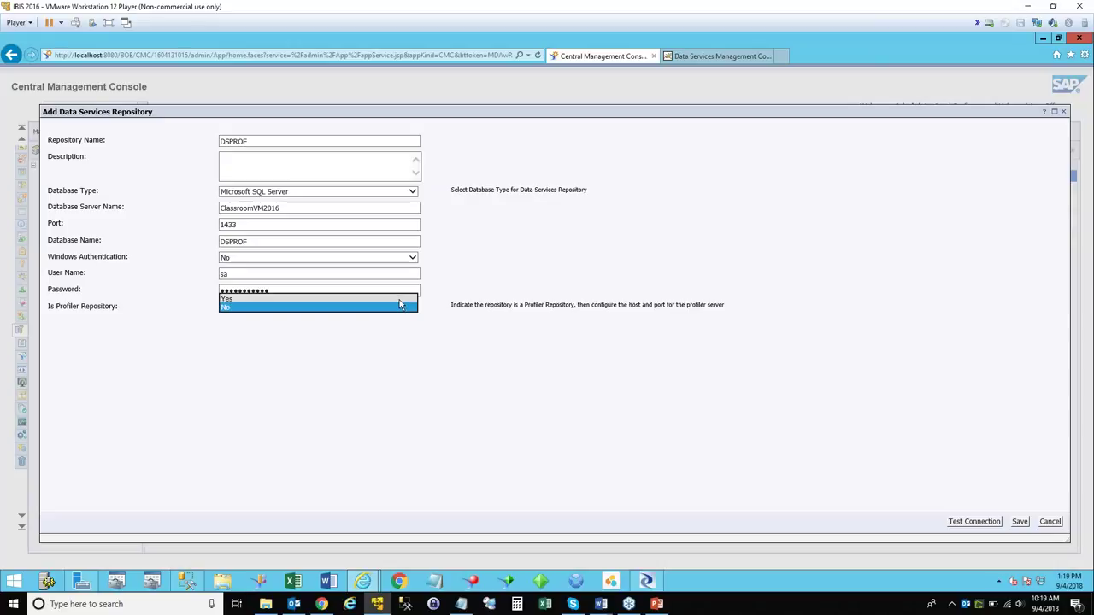
{"action": "left_click", "coordinate": [399, 298]}
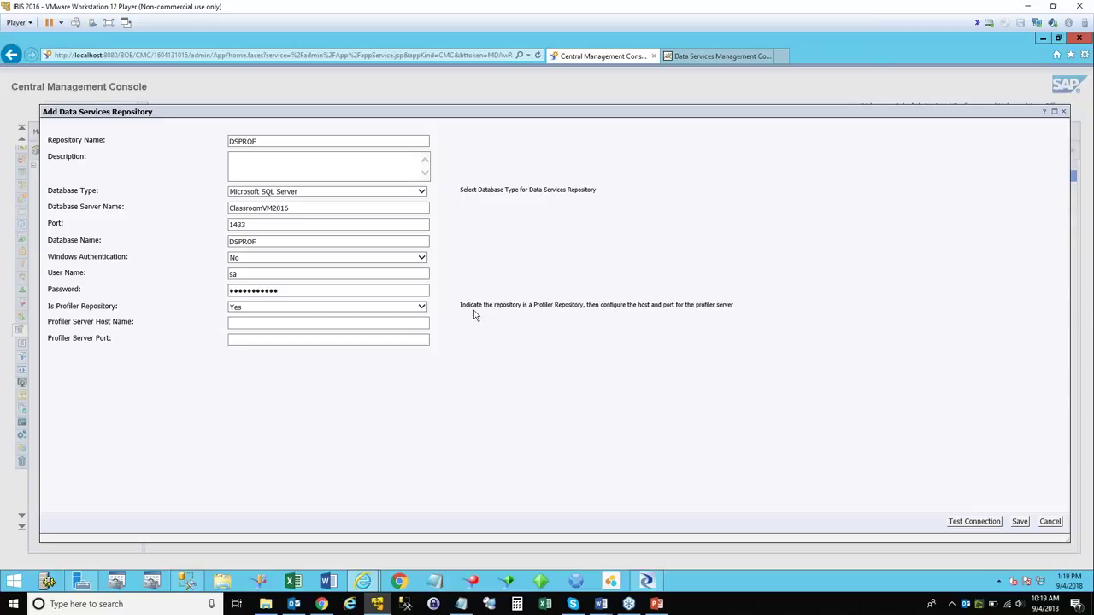
{"action": "left_click_drag", "start_coordinate": [459, 307], "coordinate": [584, 313]}
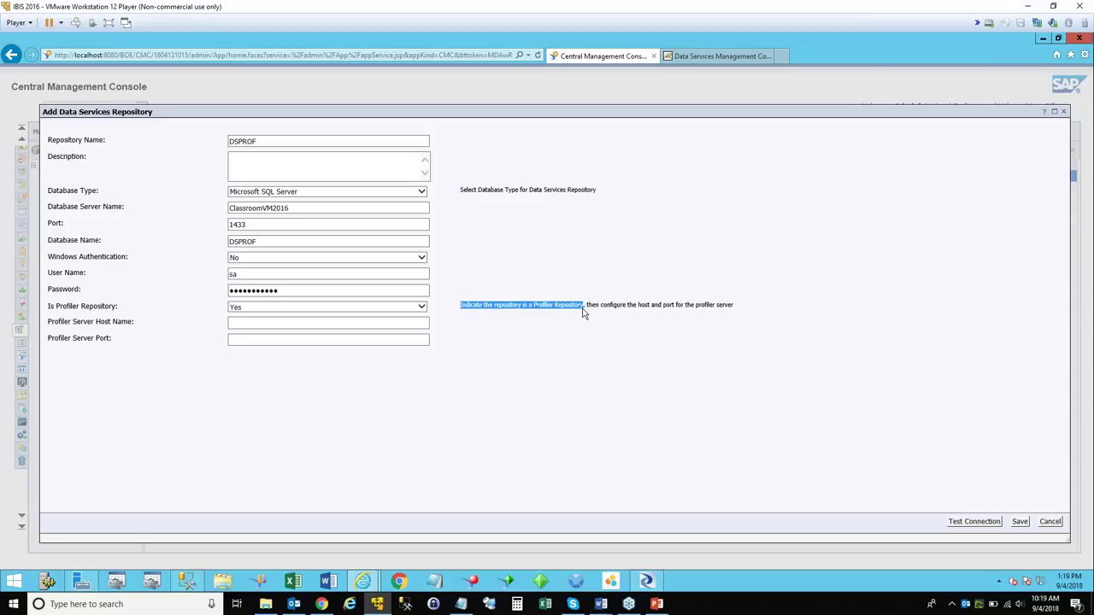
{"action": "left_click", "coordinate": [315, 324]}
{"action": "type", "text": "loc"}
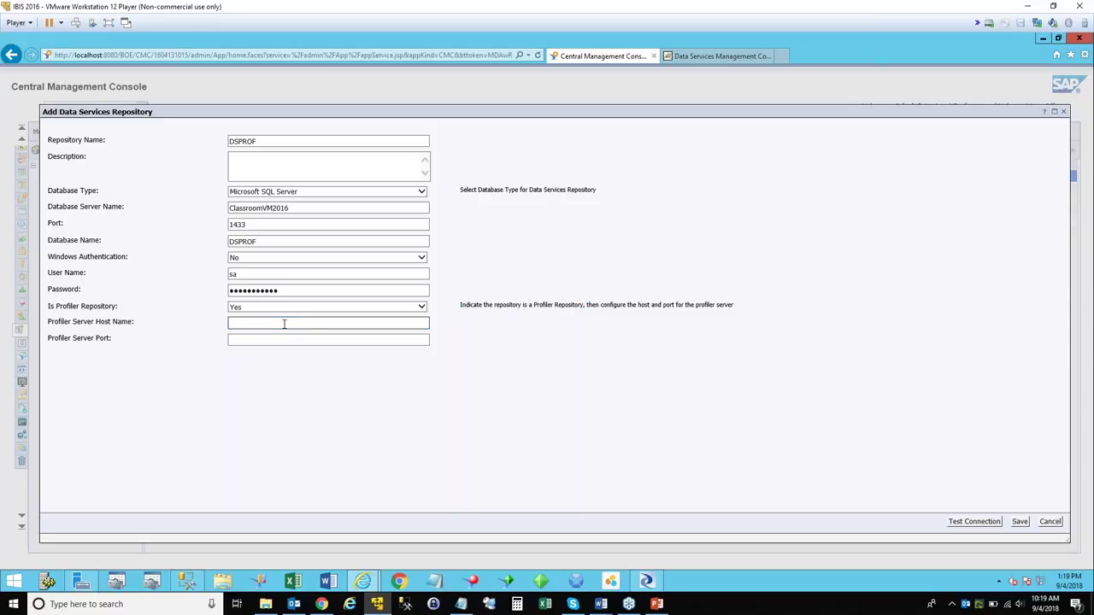
{"action": "type", "text": "alhost"}
{"action": "left_click", "coordinate": [257, 341]}
{"action": "type", "text": "8080"}
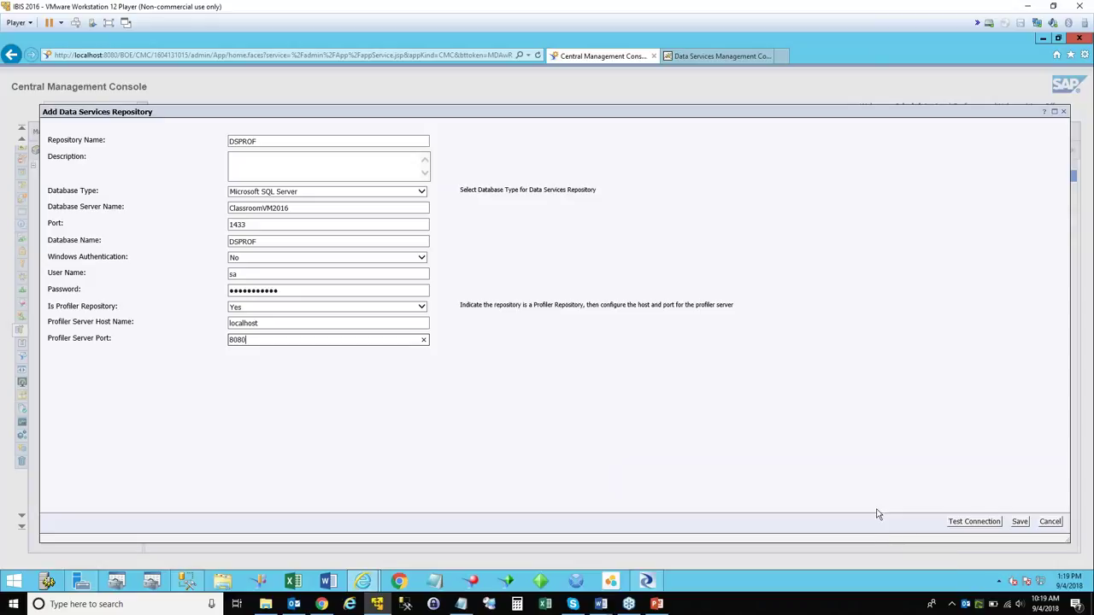
{"action": "left_click", "coordinate": [987, 526]}
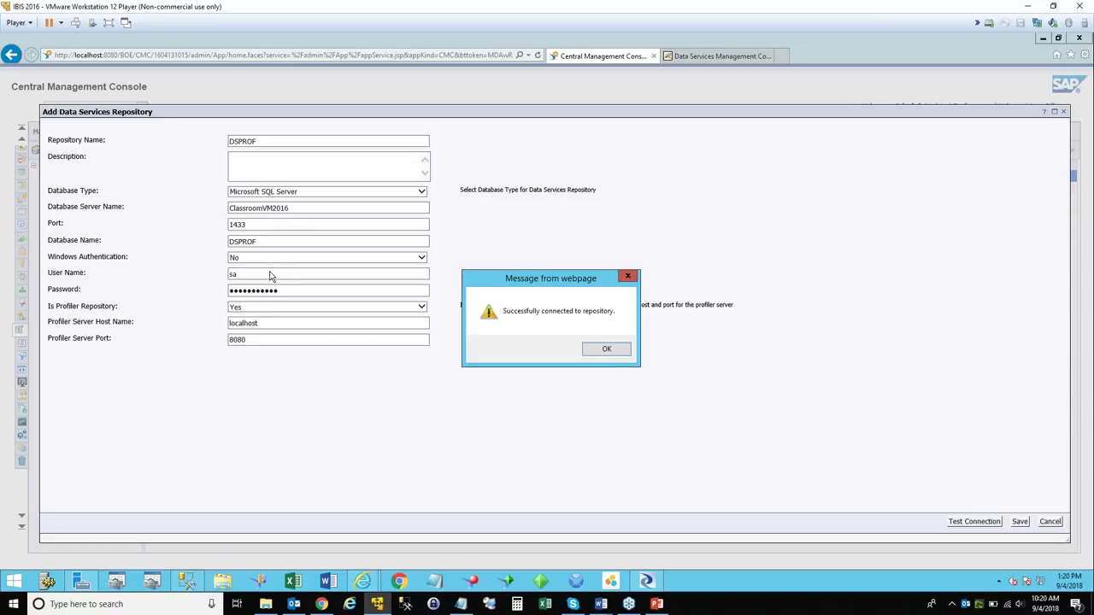
Dismiss the successful connection message for the DSPROF repository.
{"action": "left_click", "coordinate": [598, 351]}
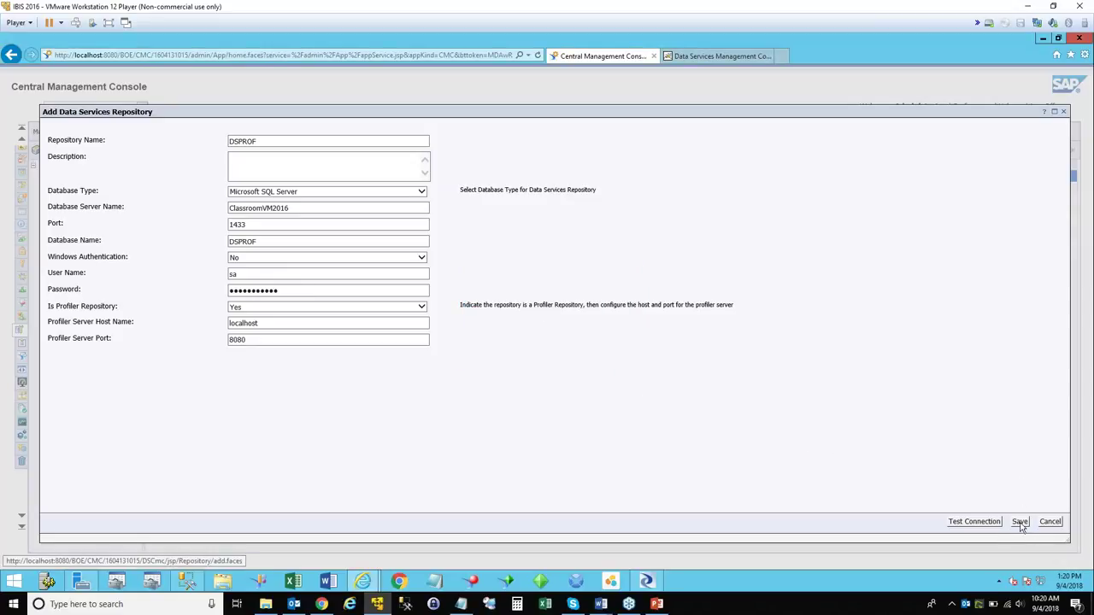
Give the DSPROF repository the description 'Test profiler' and try saving it.
{"action": "left_click", "coordinate": [238, 169]}
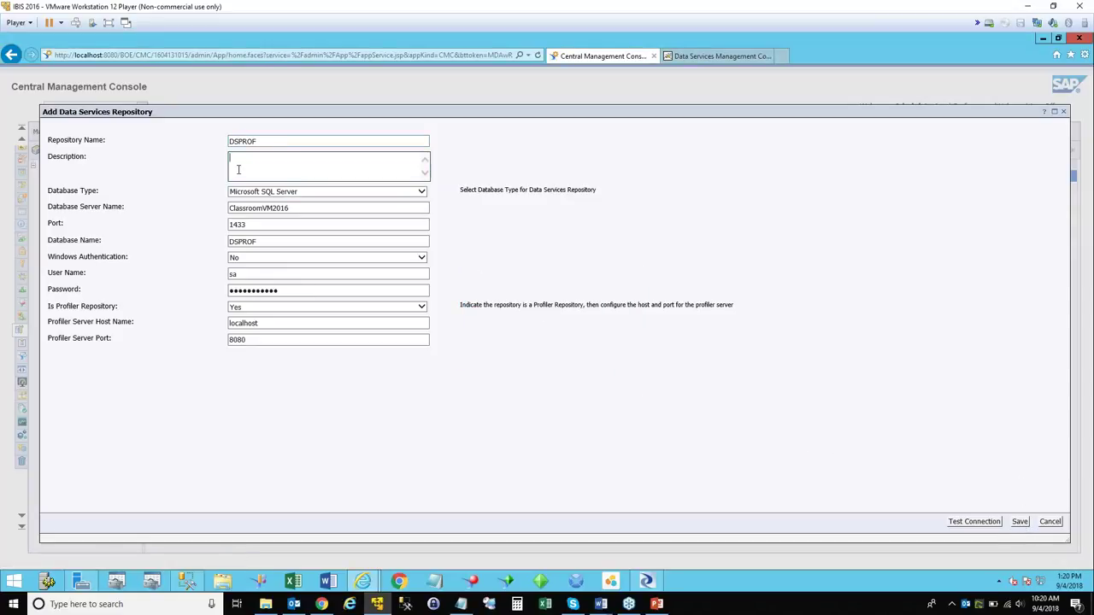
{"action": "type", "text": "Test profiler"}
{"action": "left_click", "coordinate": [1021, 523]}
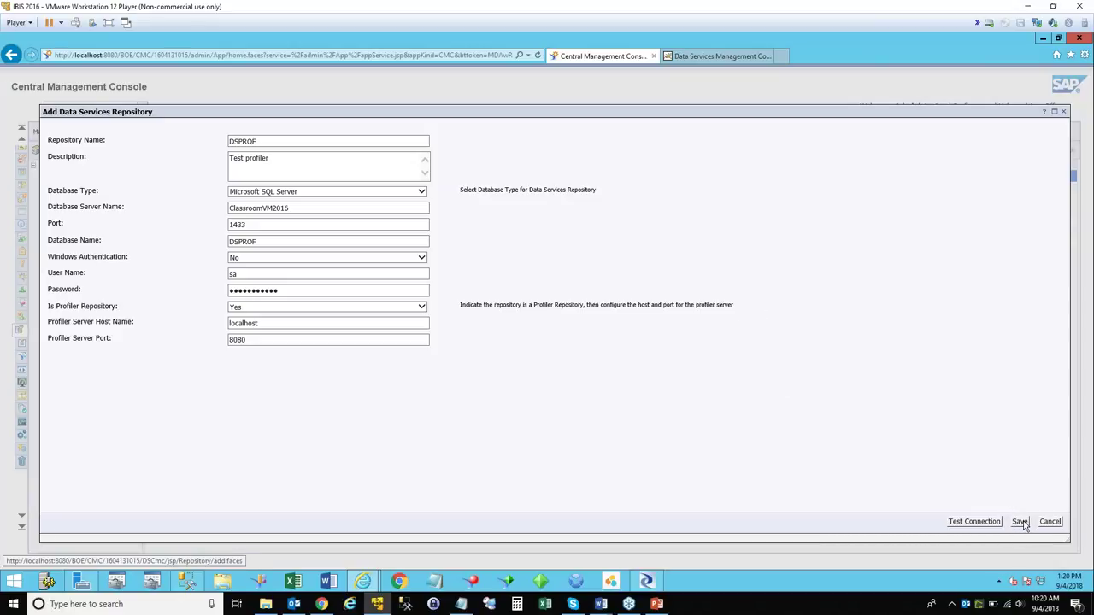
{"action": "left_click", "coordinate": [1021, 522]}
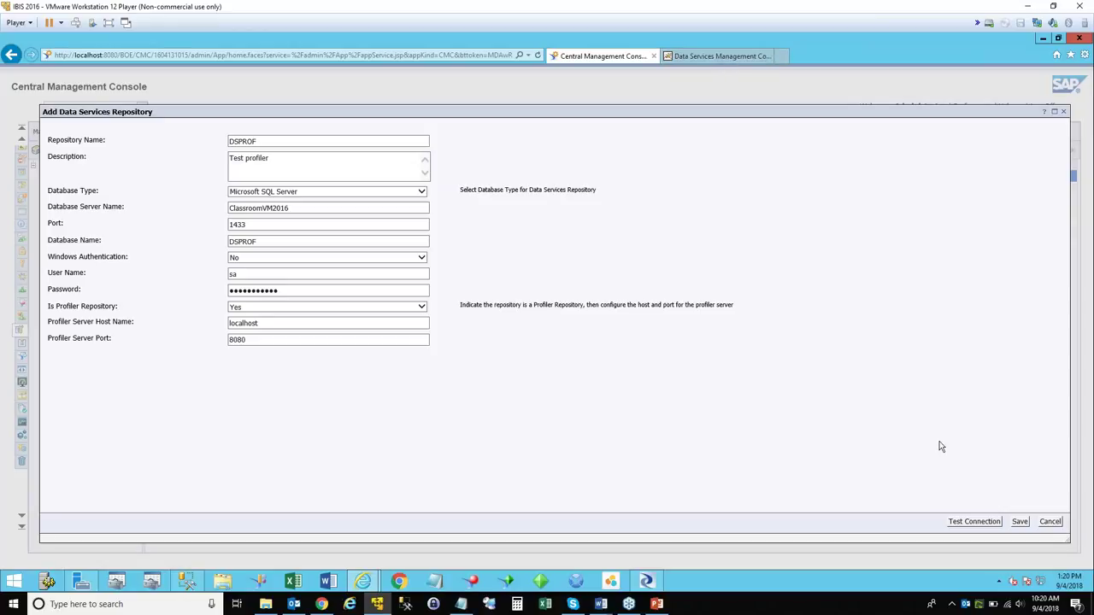
Test the repository connection successfully, resize the form, and close it without adding.
{"action": "left_click", "coordinate": [972, 523]}
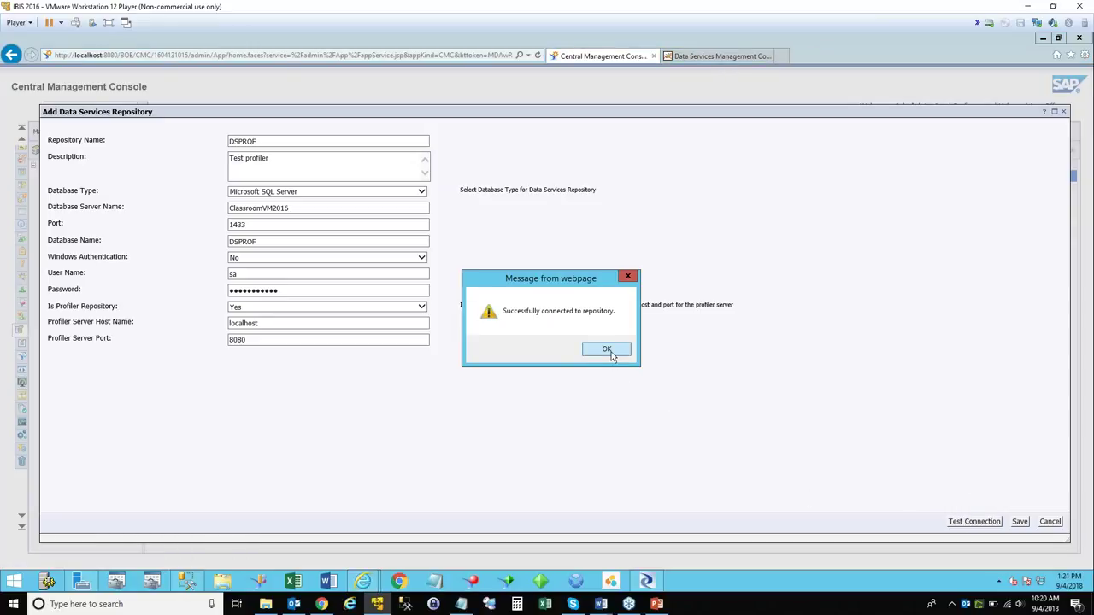
{"action": "left_click", "coordinate": [606, 349]}
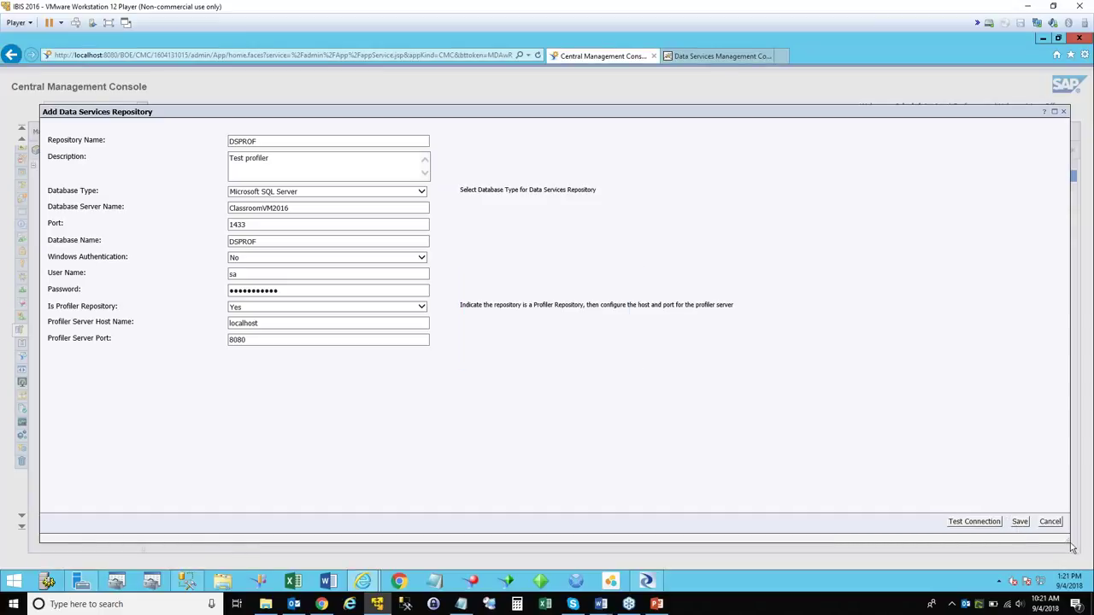
{"action": "left_click_drag", "start_coordinate": [1072, 549], "coordinate": [979, 517]}
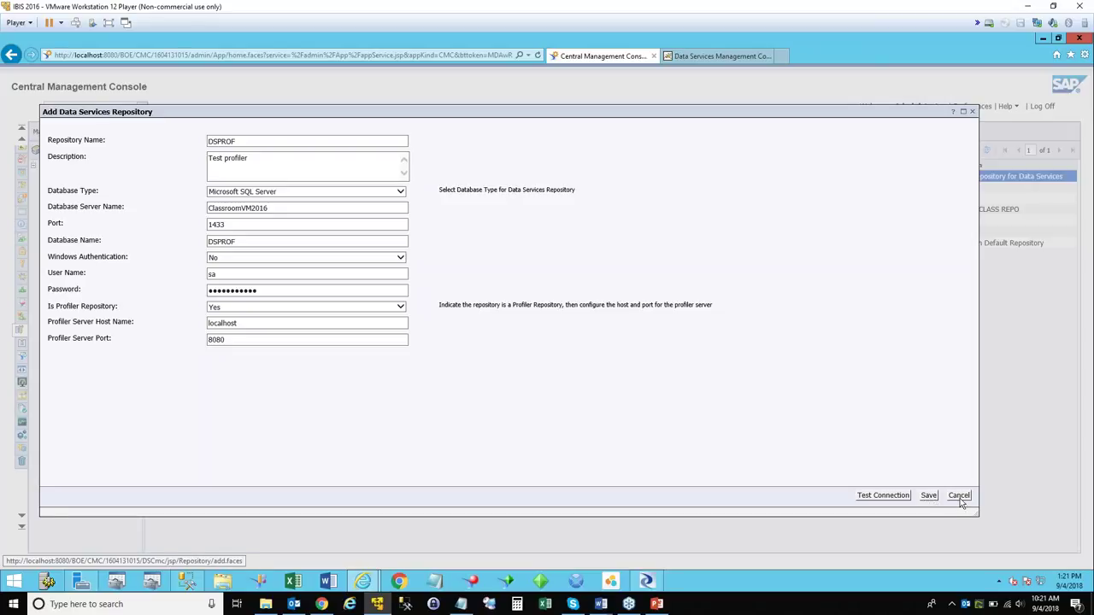
{"action": "left_click", "coordinate": [959, 496]}
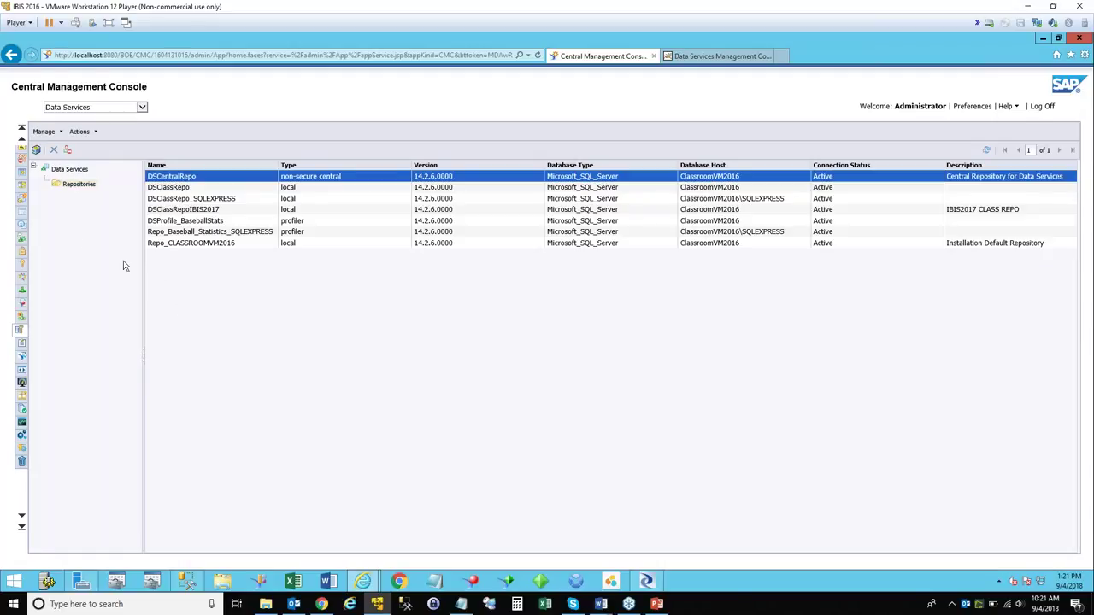
Start a new repository named DSPROF with a test profiler description on Microsoft SQL Server.
{"action": "left_click", "coordinate": [36, 151]}
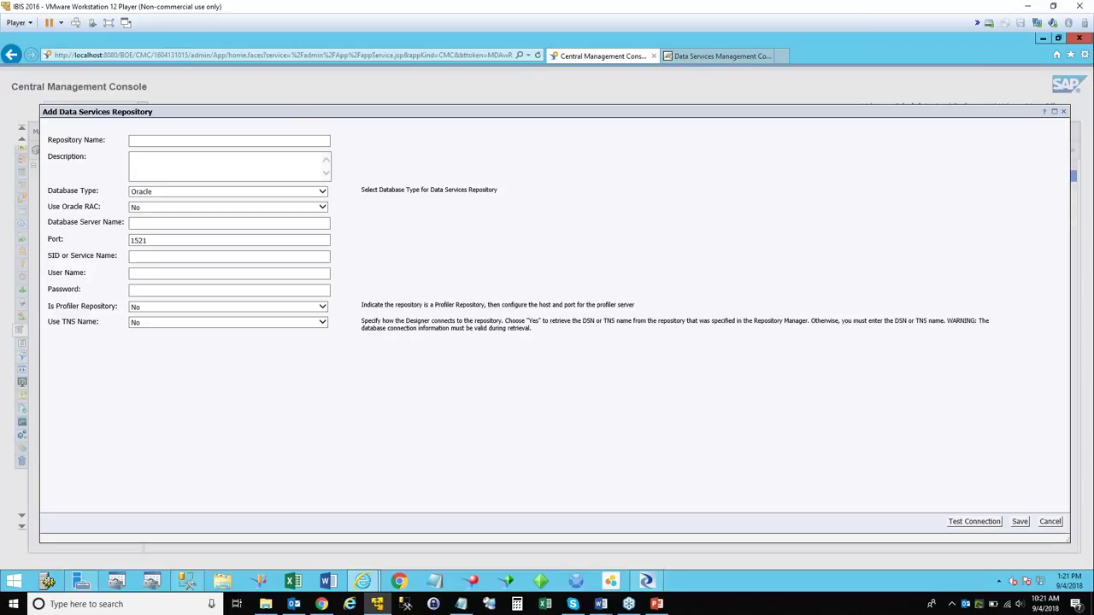
{"action": "left_click", "coordinate": [159, 142]}
{"action": "type", "text": "DSPROF"}
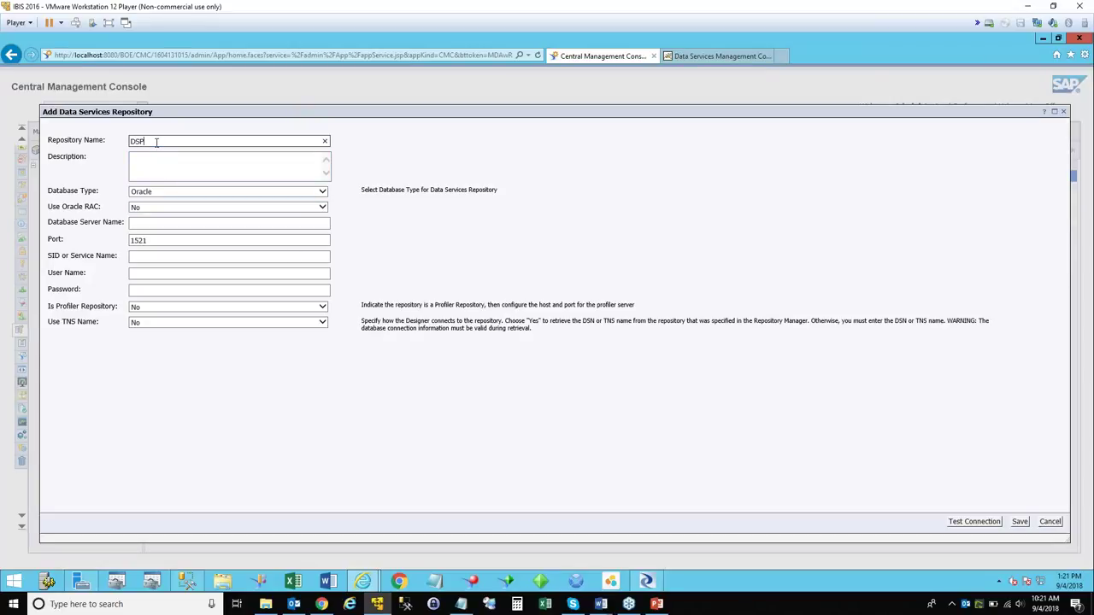
{"action": "key", "text": "Tab"}
{"action": "type", "text": "Test profiler"}
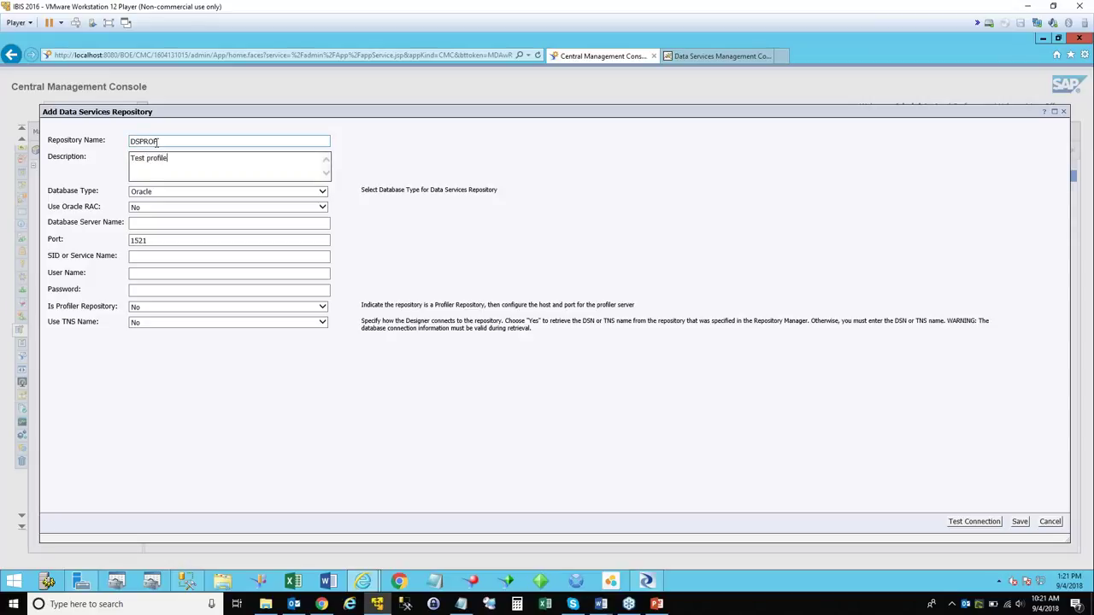
{"action": "left_click", "coordinate": [161, 195]}
{"action": "left_click", "coordinate": [162, 201]}
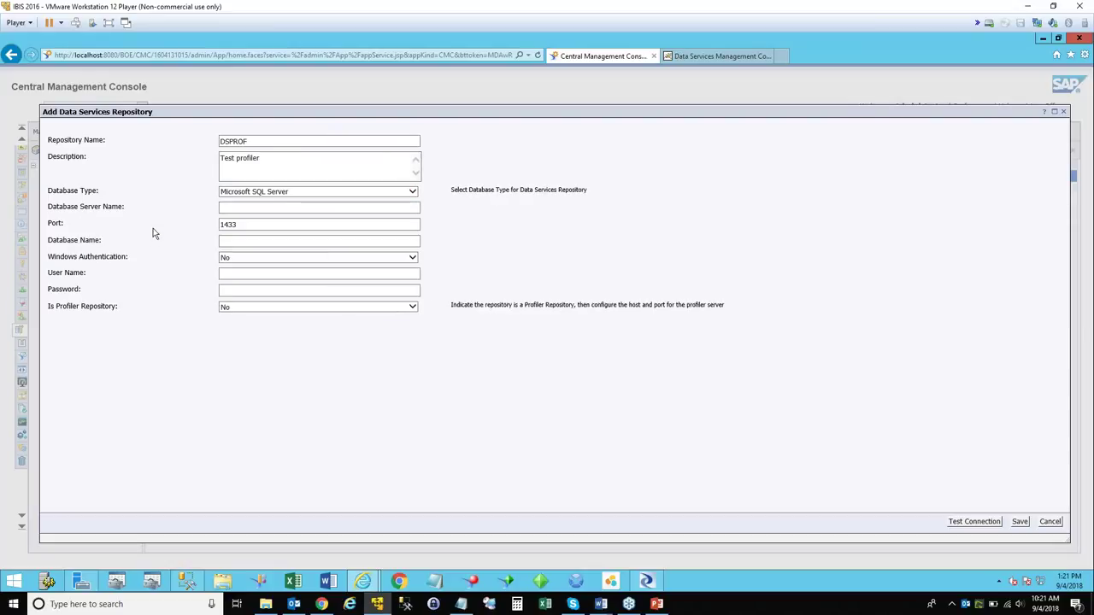
Enter server ClassroomVM2016, database DSPROF, user sa and the password.
{"action": "left_click", "coordinate": [234, 208]}
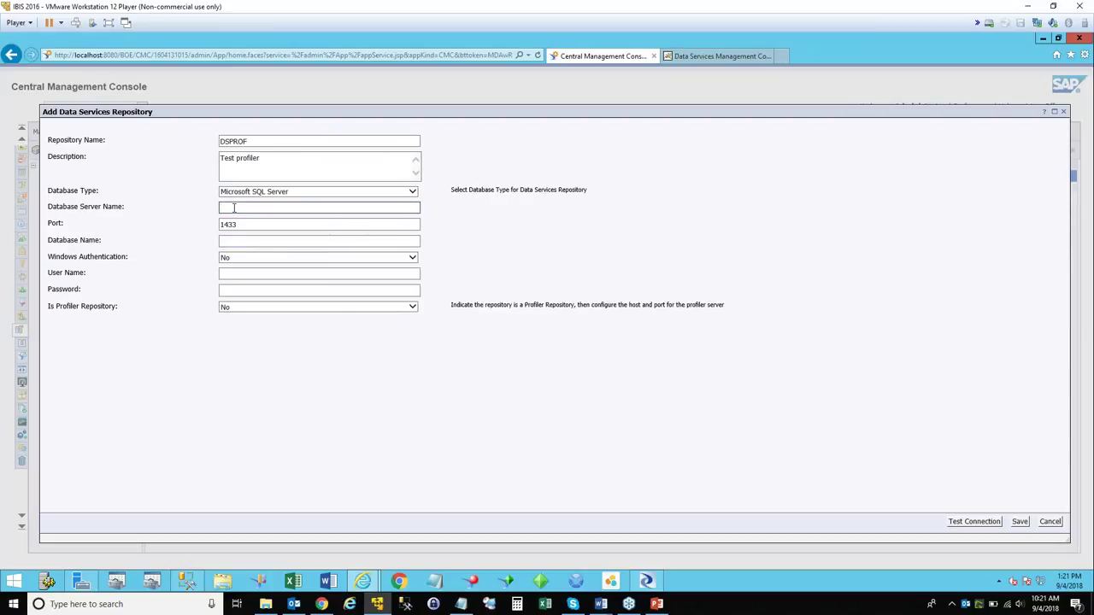
{"action": "type", "text": "ClassroomVM2016"}
{"action": "left_click", "coordinate": [230, 241]}
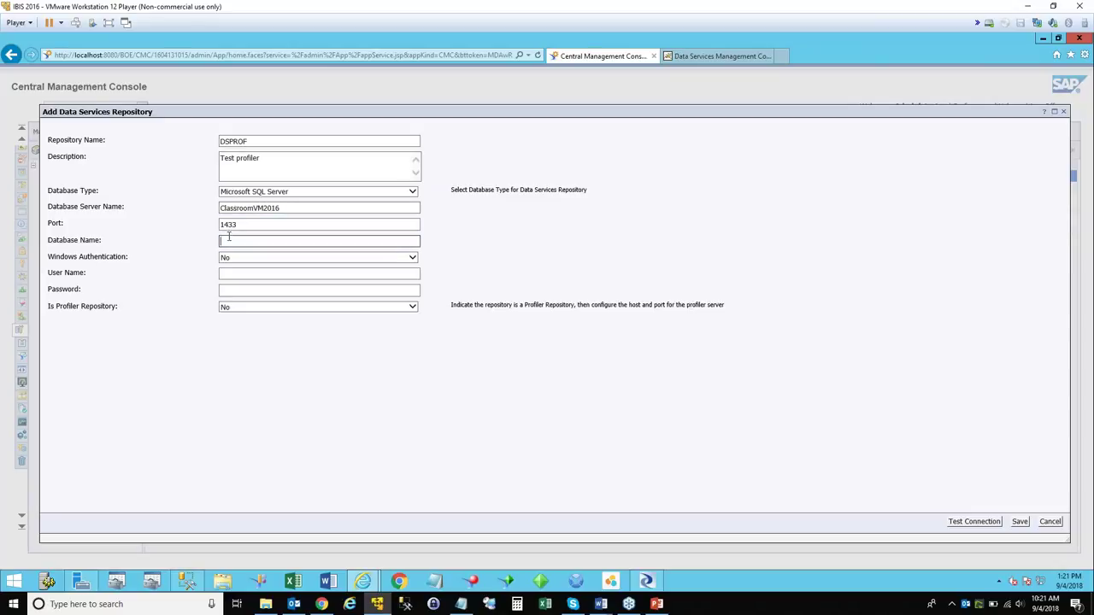
{"action": "type", "text": "DSPROF"}
{"action": "left_click", "coordinate": [227, 273]}
{"action": "type", "text": "sa"}
{"action": "left_click", "coordinate": [238, 288]}
{"action": "type", "text": "••••••••••"}
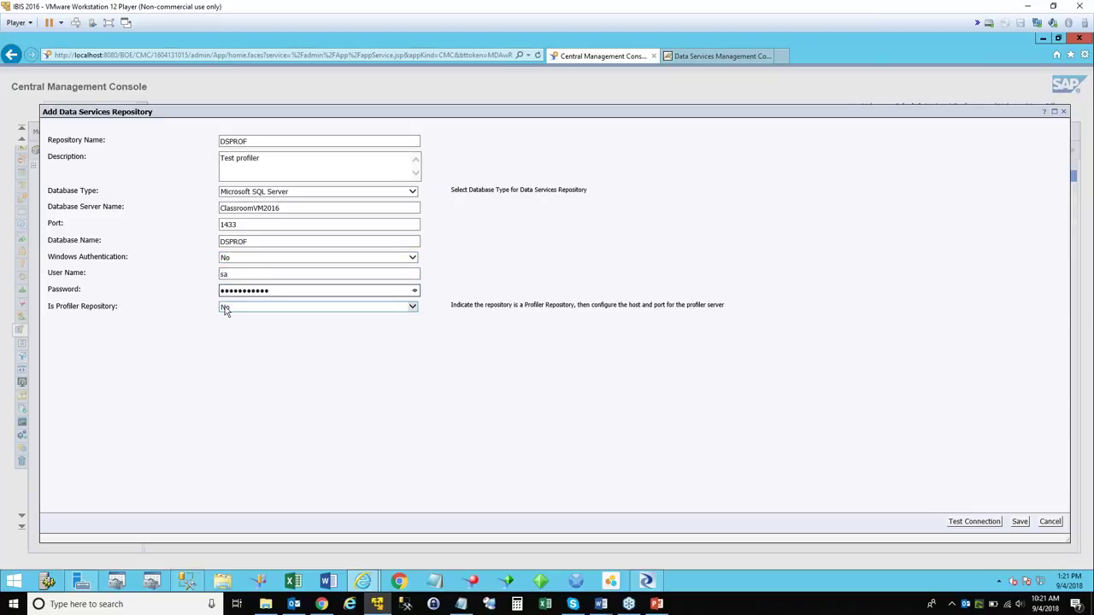
Mark it as a profiler repository on localhost port 8080, then cancel without saving.
{"action": "left_click", "coordinate": [227, 309]}
{"action": "left_click", "coordinate": [232, 319]}
{"action": "left_click", "coordinate": [237, 324]}
{"action": "type", "text": "localhos"}
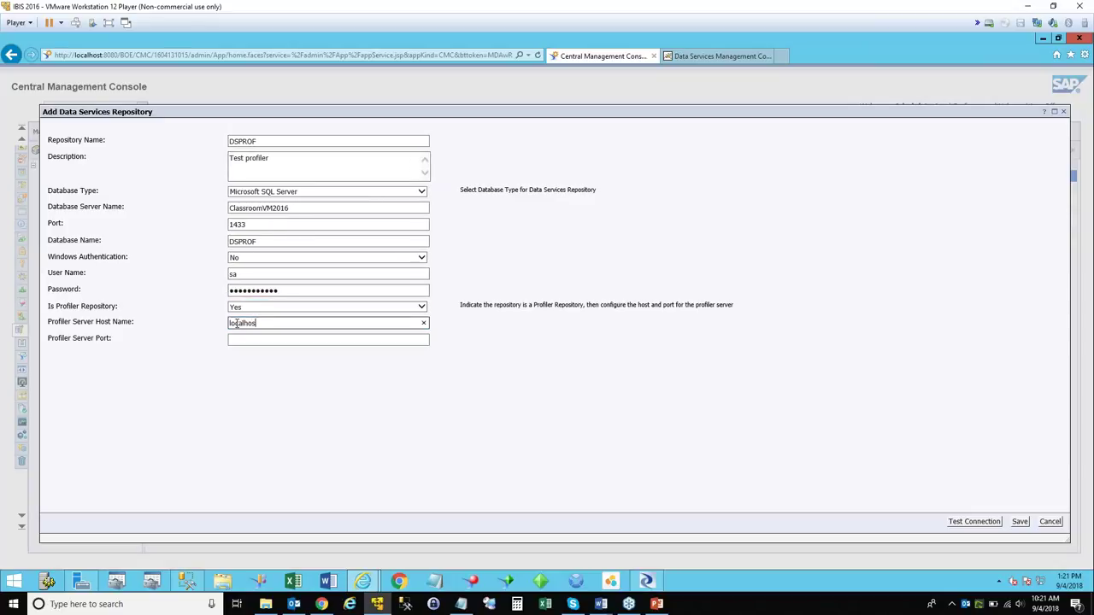
{"action": "type", "text": "t"}
{"action": "left_click", "coordinate": [254, 339]}
{"action": "type", "text": "8080"}
{"action": "left_click", "coordinate": [1020, 521]}
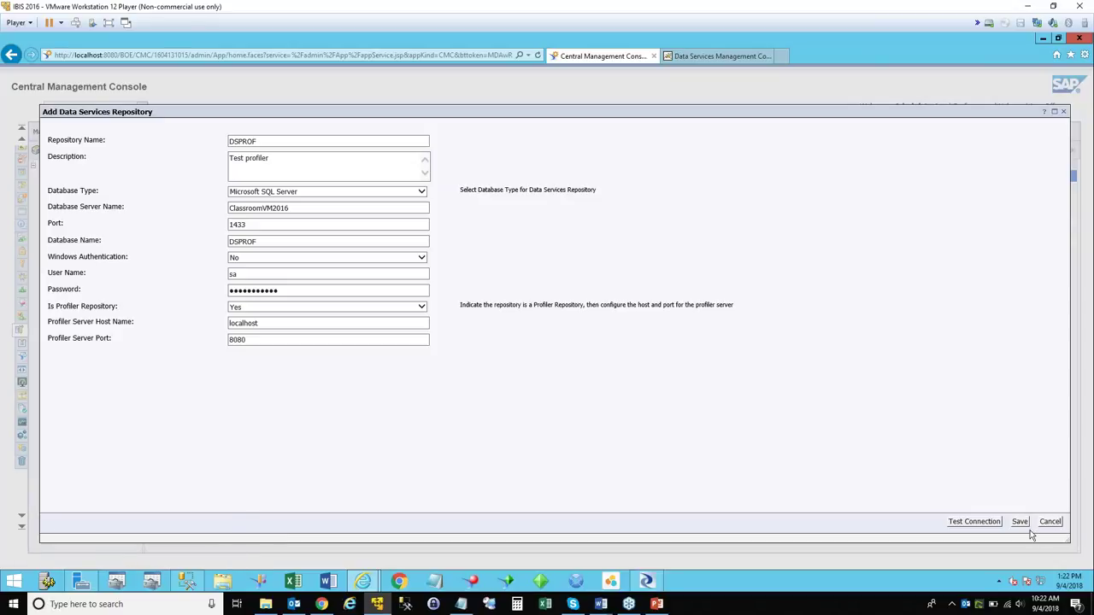
{"action": "left_click", "coordinate": [1058, 524]}
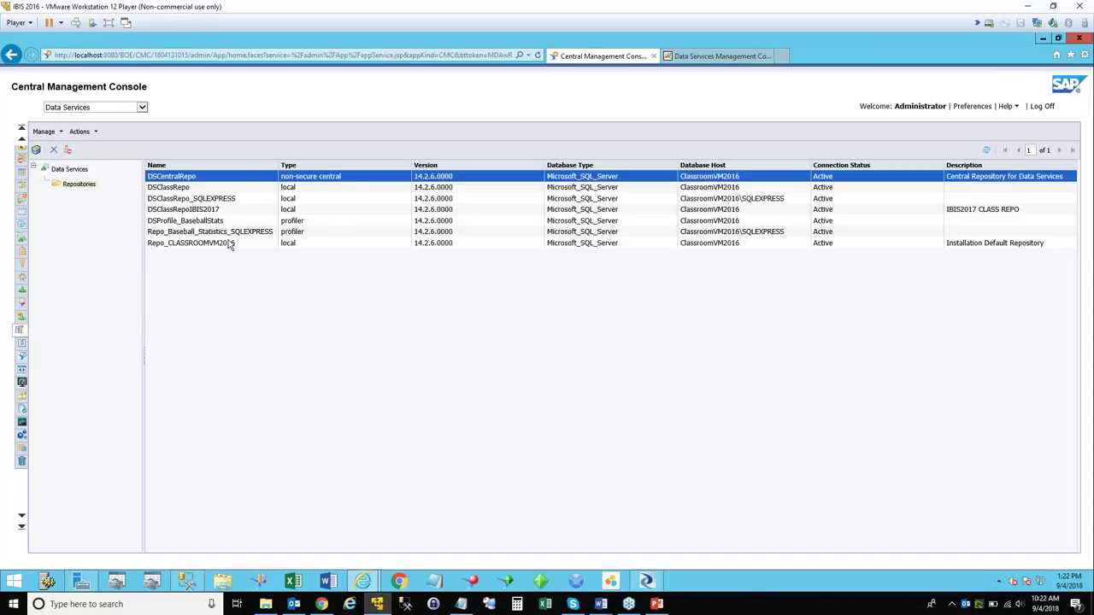
Widen the Name column, select DSProfile_BaseballStats, and minimize the browser to the desktop.
{"action": "left_click_drag", "start_coordinate": [277, 172], "coordinate": [314, 168]}
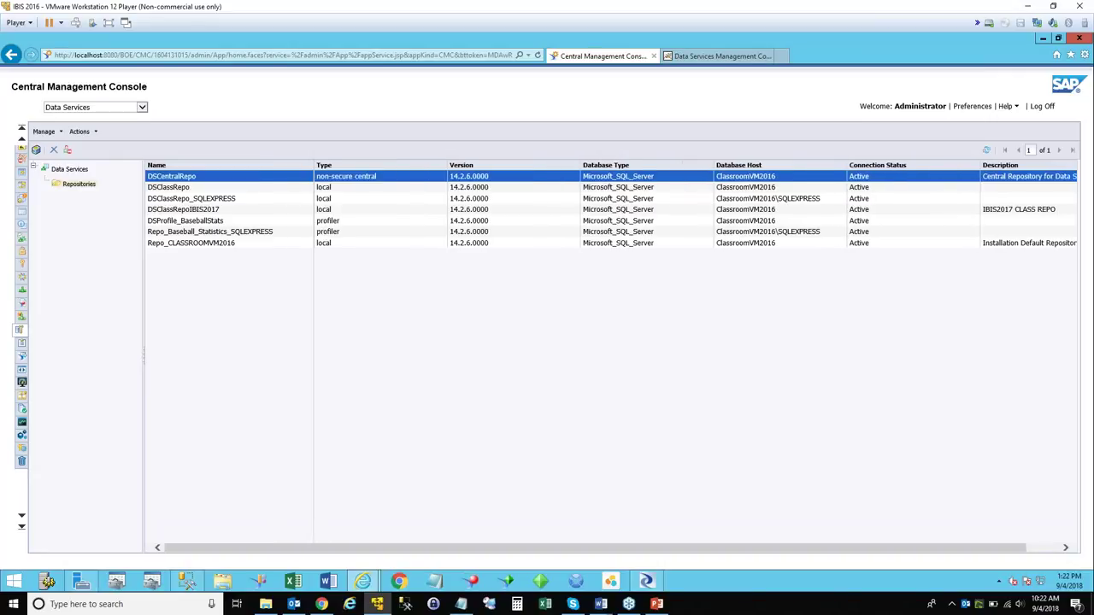
{"action": "left_click", "coordinate": [186, 224]}
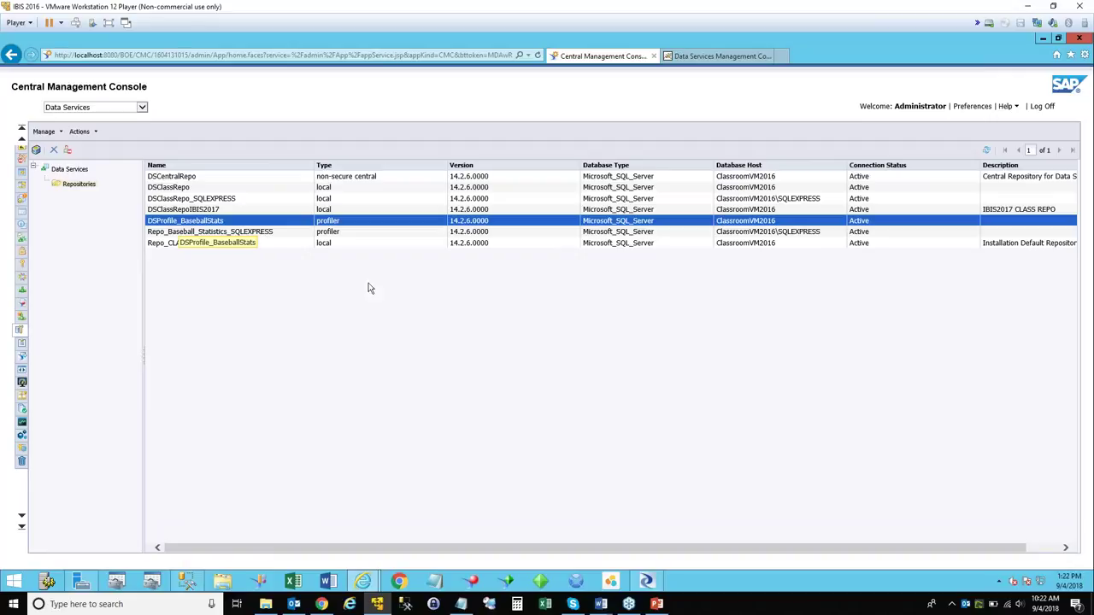
{"action": "left_click", "coordinate": [1039, 547]}
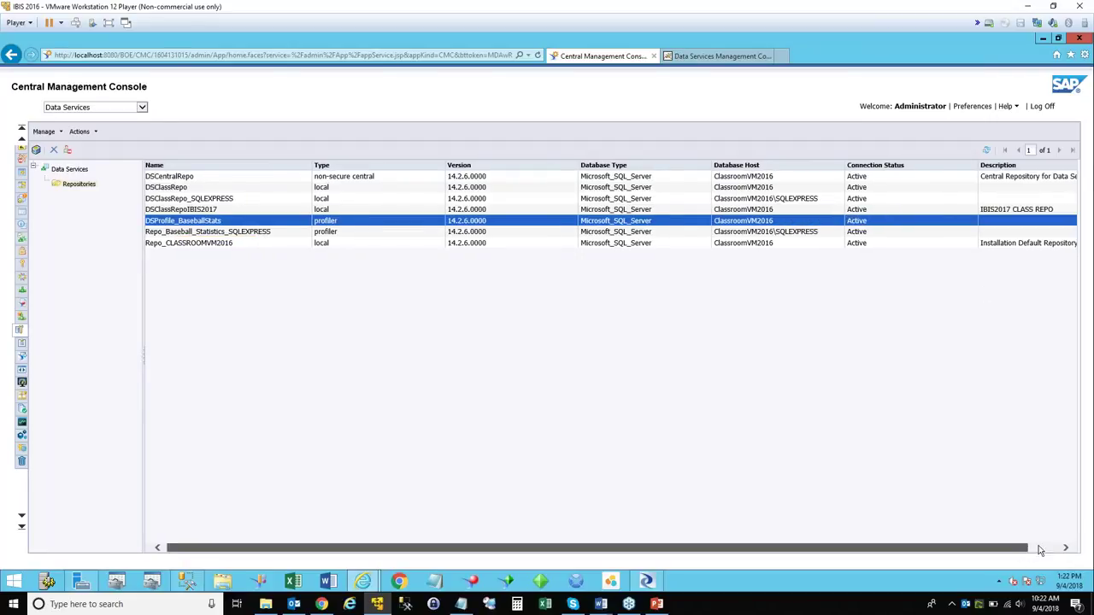
{"action": "left_click_drag", "start_coordinate": [918, 553], "coordinate": [196, 226]}
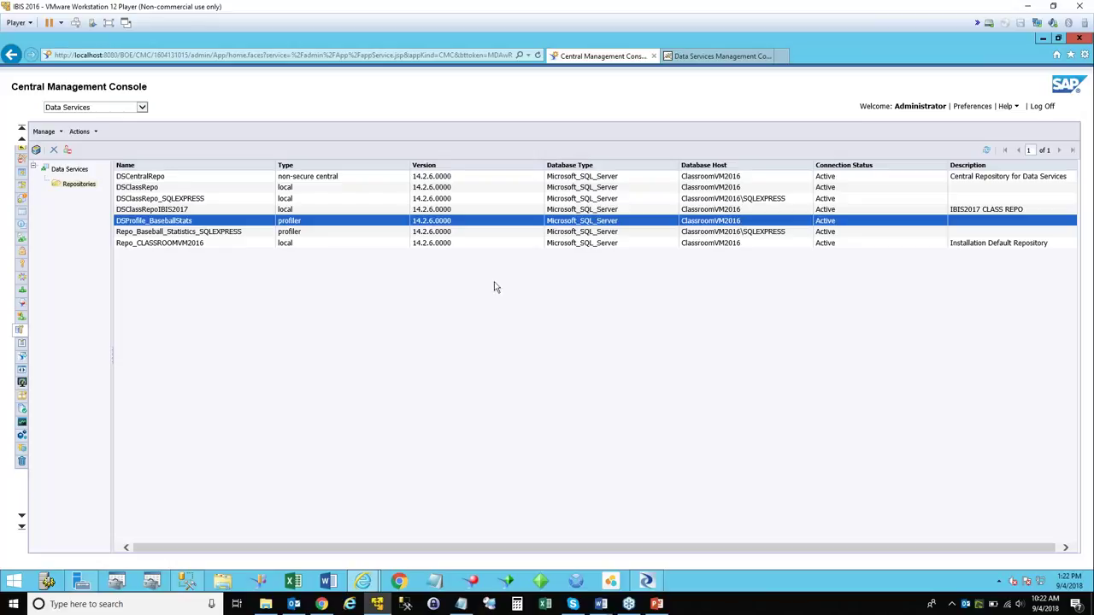
{"action": "left_click", "coordinate": [1043, 39]}
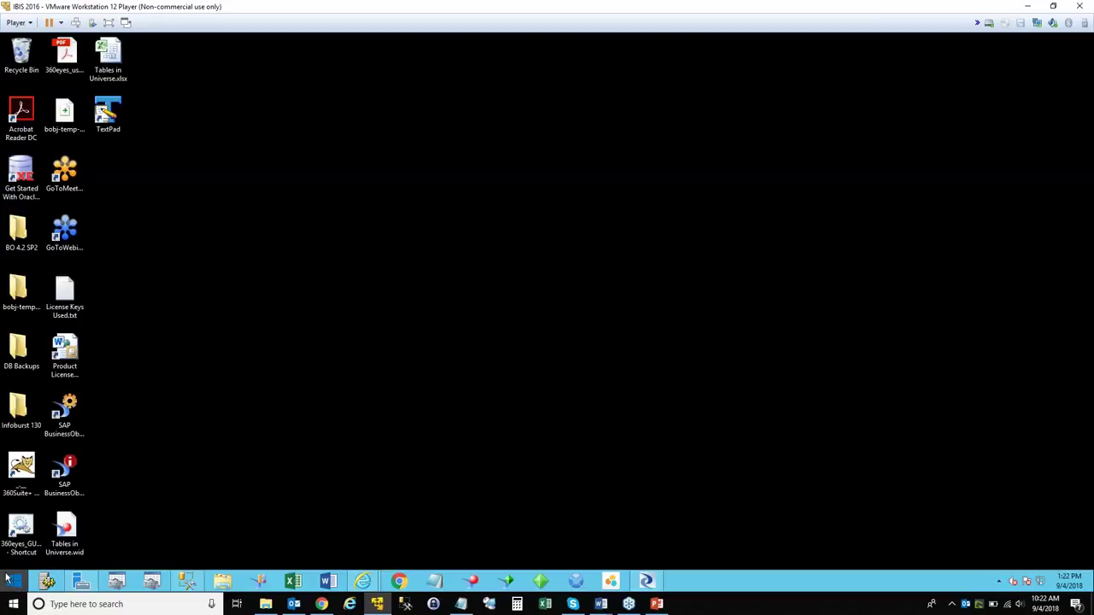
{"action": "left_click", "coordinate": [14, 581]}
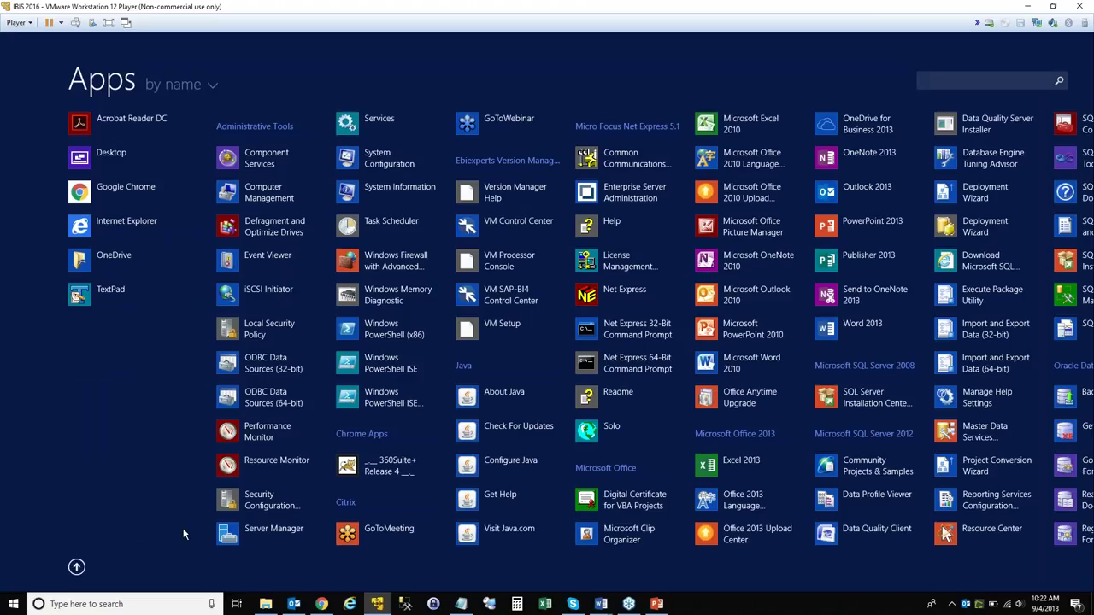
Launch Data Services Server Manager and open JobServer_1's properties showing port 3500 and its repositories.
{"action": "scroll", "coordinate": [137, 547], "scroll_direction": "down", "scroll_amount": 5}
{"action": "scroll", "coordinate": [184, 531], "scroll_direction": "down", "scroll_amount": 1}
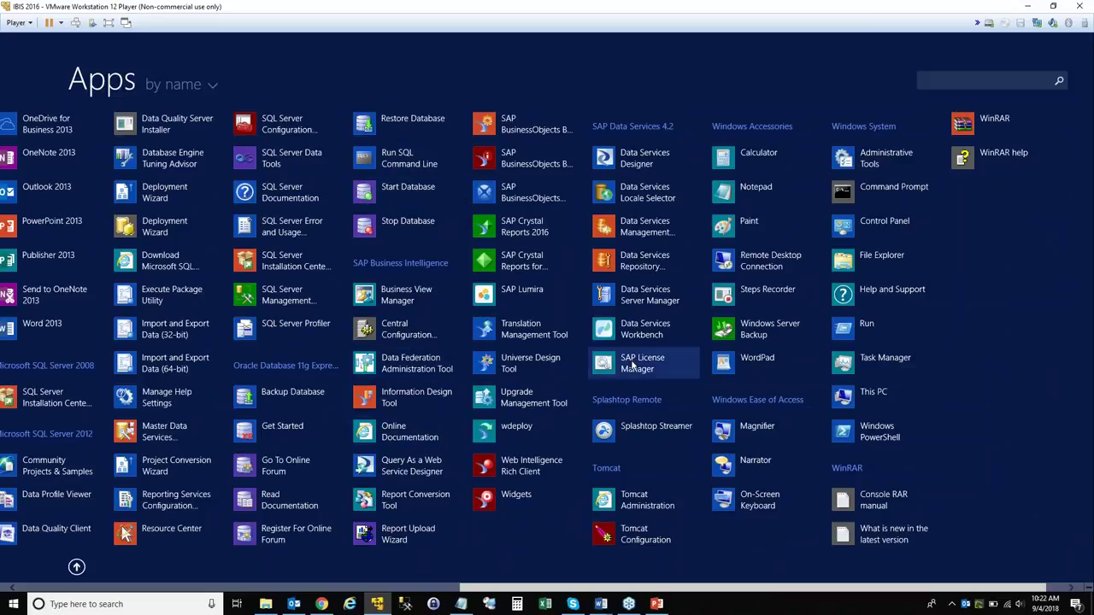
{"action": "left_click", "coordinate": [646, 294]}
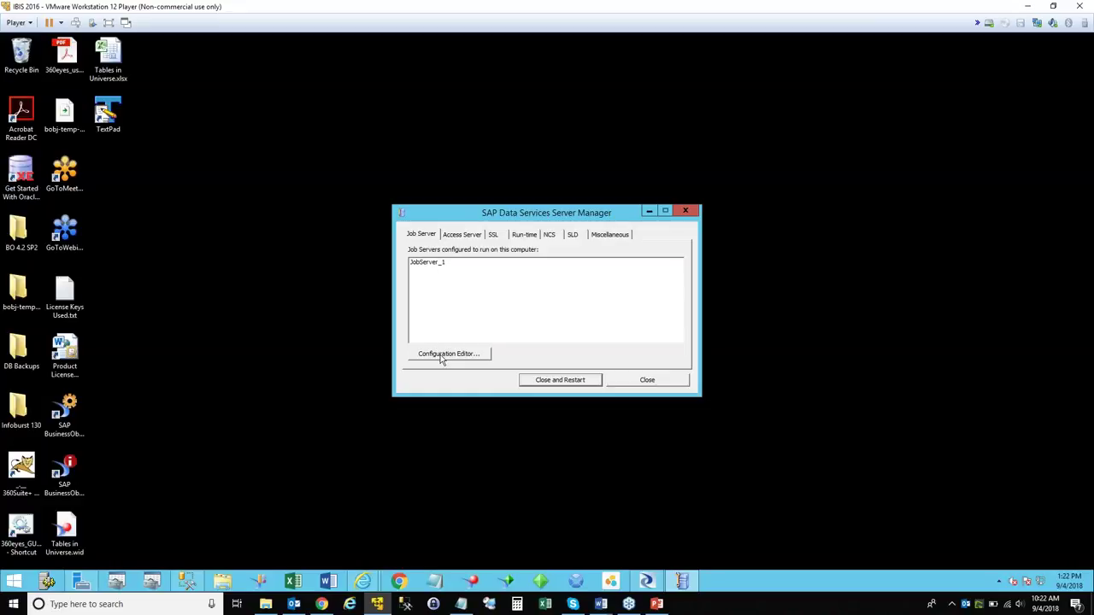
{"action": "left_click_drag", "start_coordinate": [551, 213], "coordinate": [511, 195]}
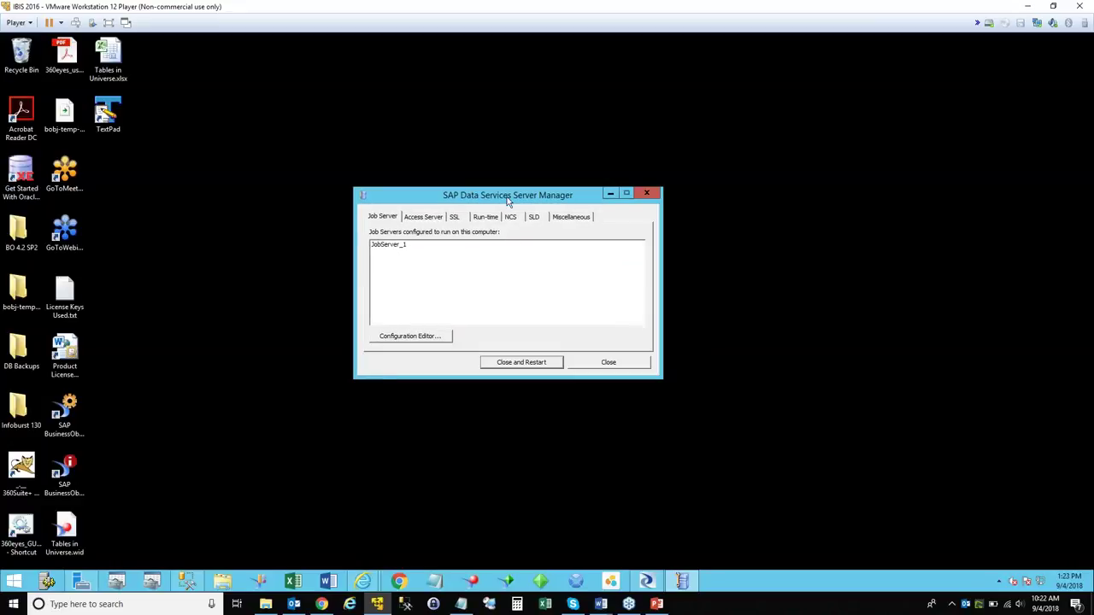
{"action": "left_click", "coordinate": [432, 337]}
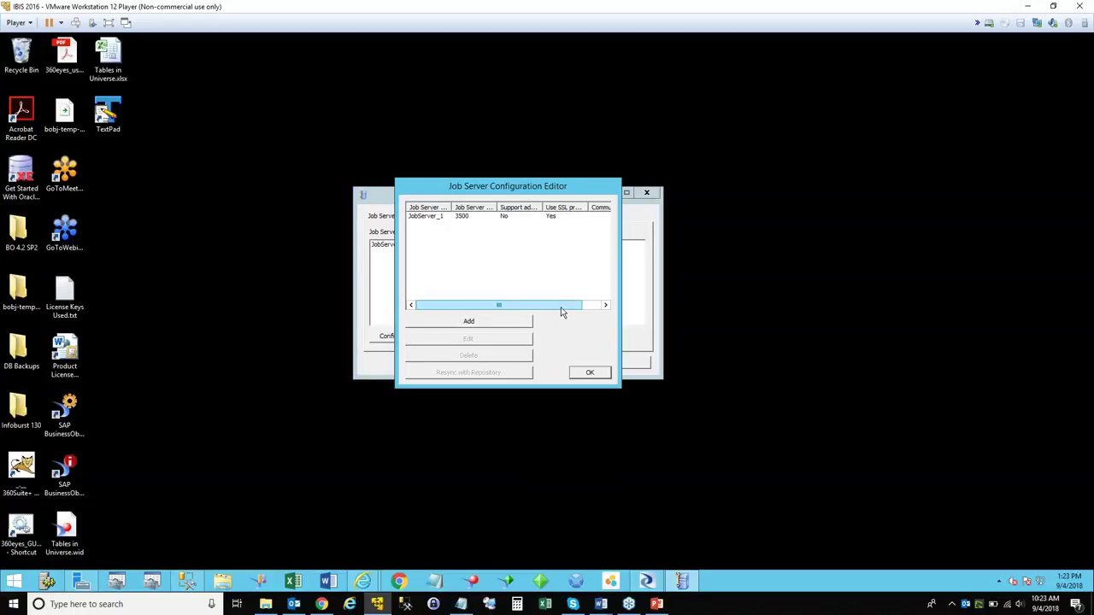
{"action": "left_click", "coordinate": [444, 217]}
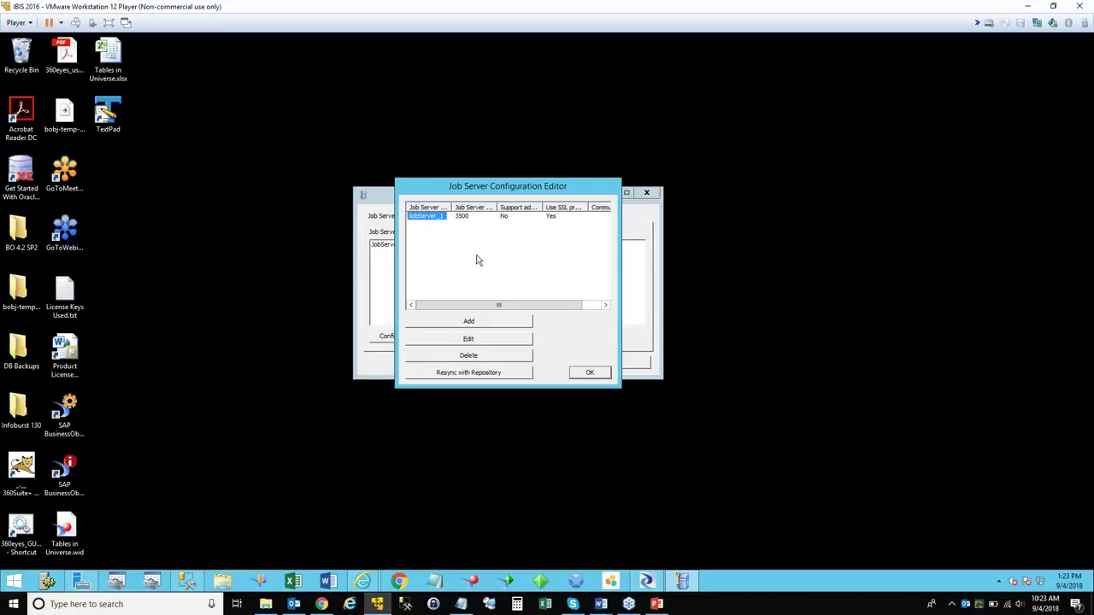
{"action": "left_click", "coordinate": [470, 340]}
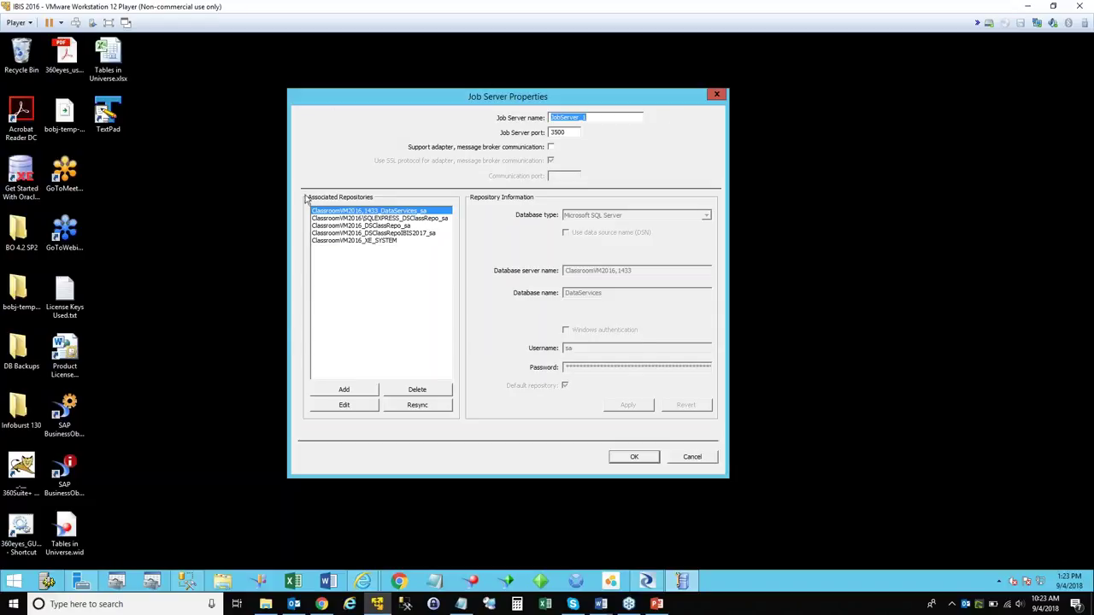
Add a repository on server ClassroomVM2016, copying the DSProfile_BaseballStats database name from SQL Server.
{"action": "left_click", "coordinate": [334, 394]}
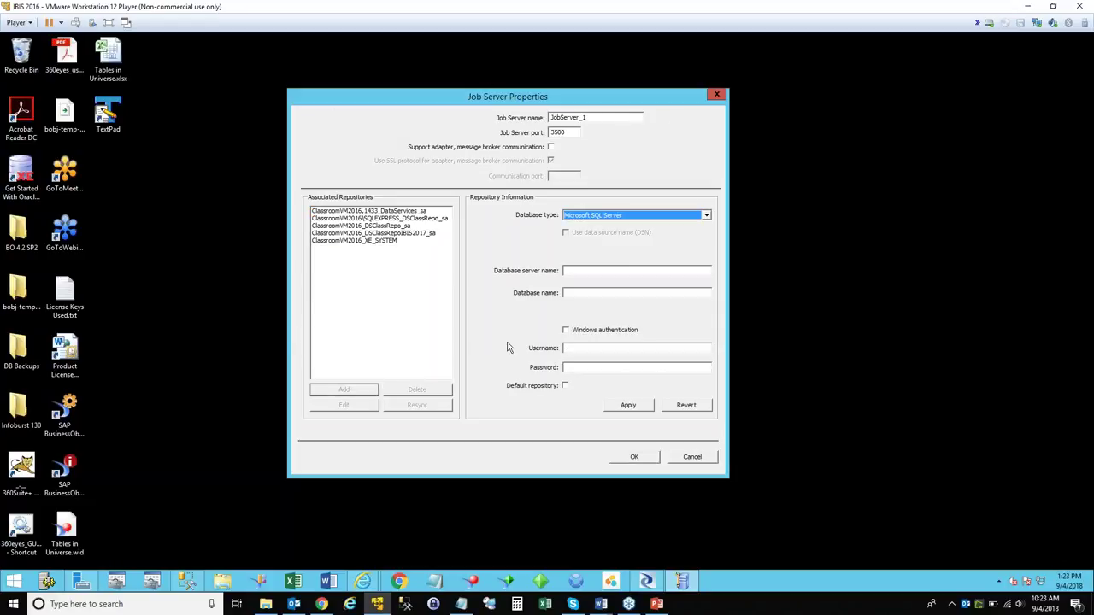
{"action": "left_click", "coordinate": [582, 270]}
{"action": "type", "text": "C"}
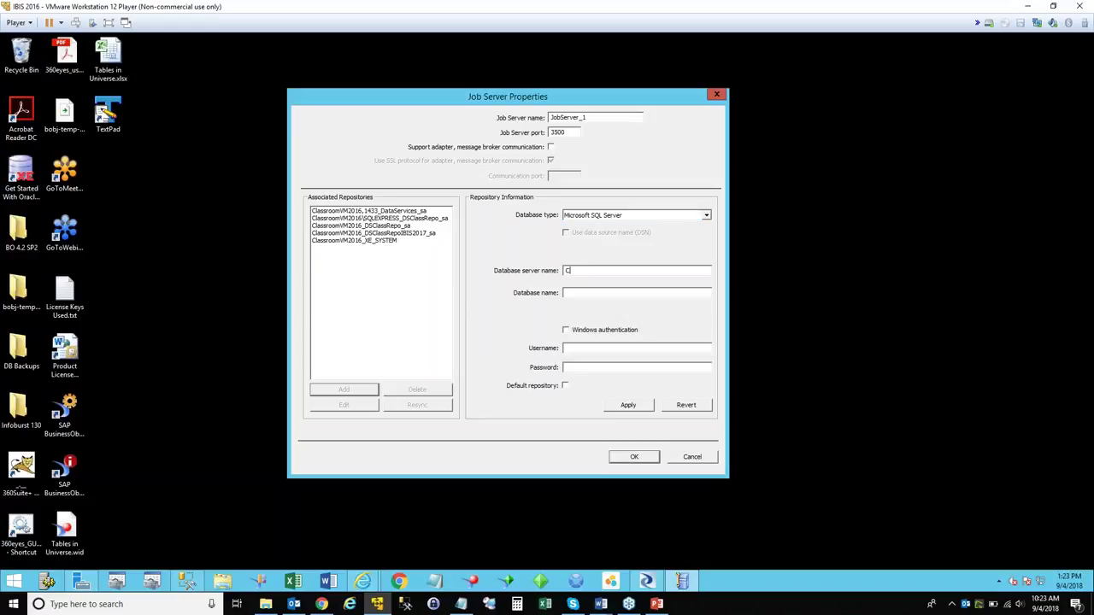
{"action": "type", "text": "lassroomVM2016"}
{"action": "left_click", "coordinate": [590, 293]}
{"action": "left_click", "coordinate": [187, 581]}
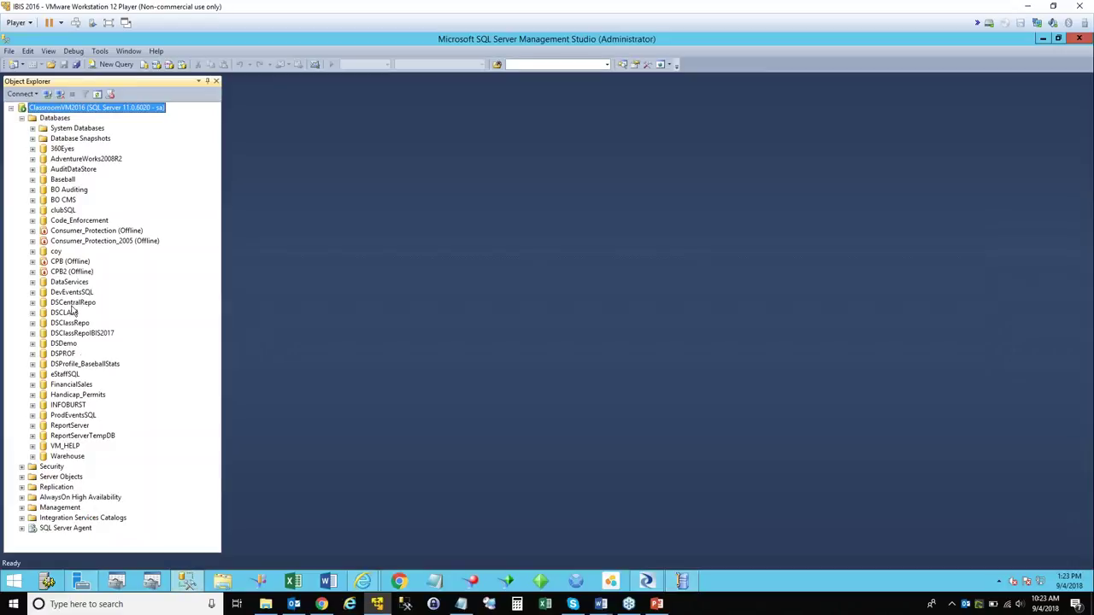
{"action": "right_click", "coordinate": [98, 368]}
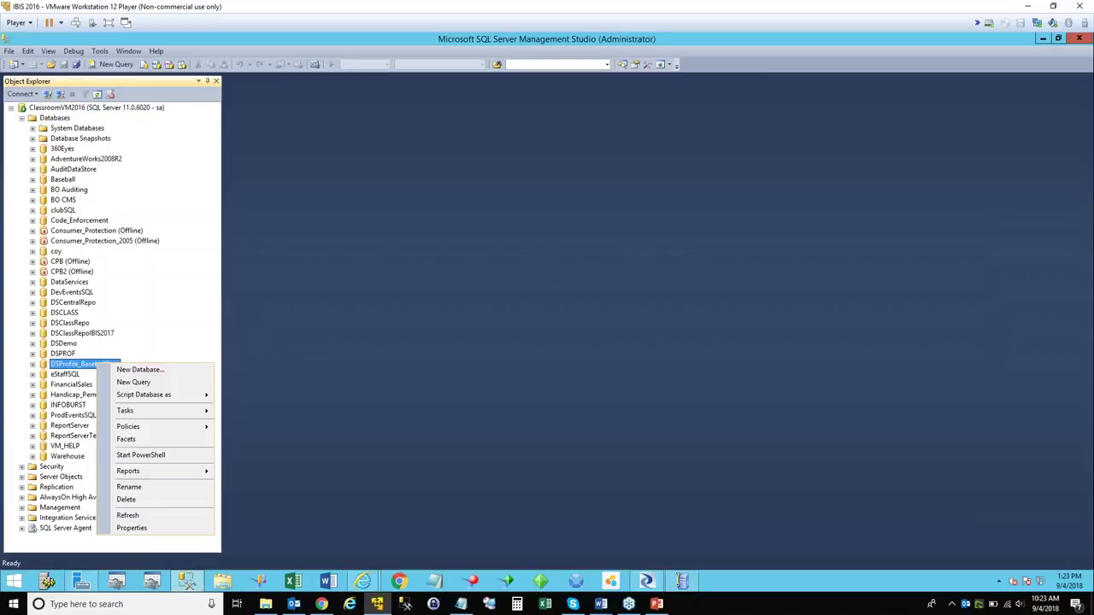
{"action": "left_click", "coordinate": [142, 529]}
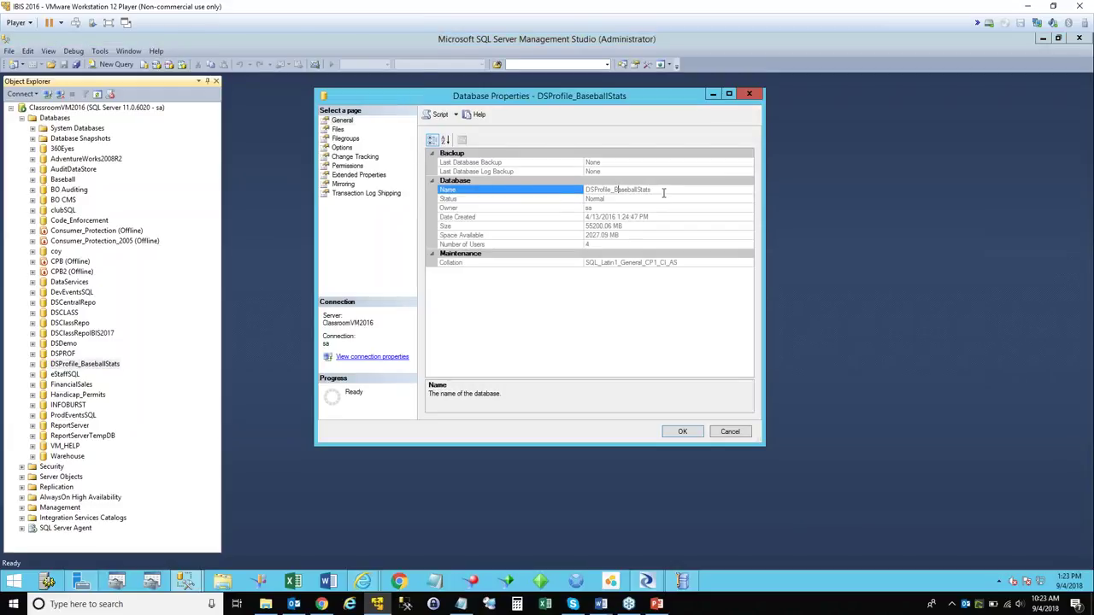
{"action": "double_click", "coordinate": [663, 192]}
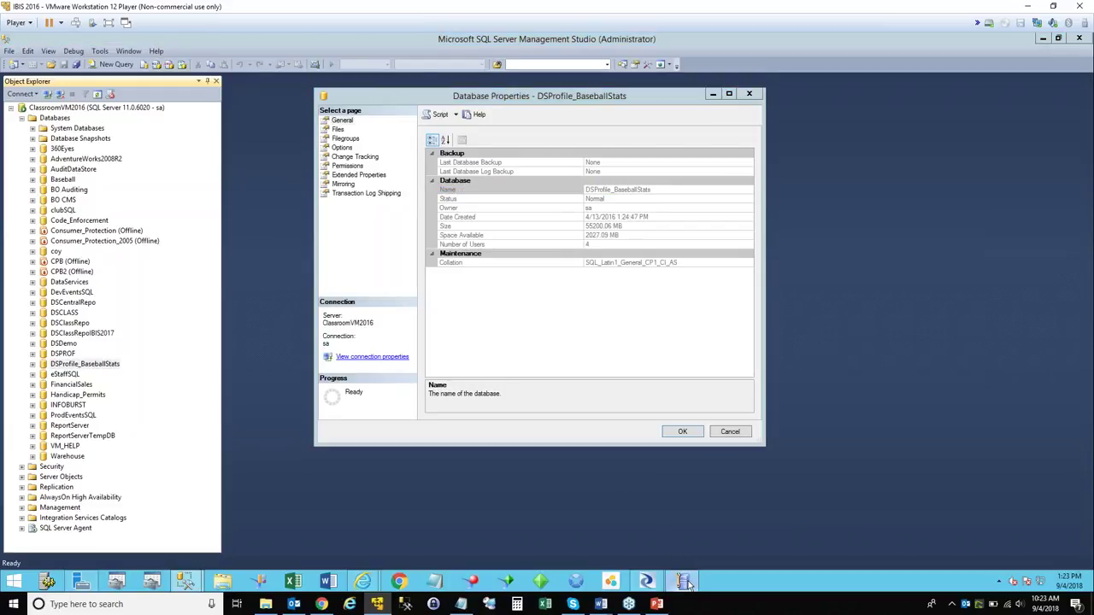
{"action": "left_click", "coordinate": [684, 582]}
Enter user sa and its password, apply the association, and confirm both dialogs.
{"action": "left_click", "coordinate": [578, 347]}
{"action": "type", "text": "sa"}
{"action": "left_click", "coordinate": [589, 368]}
{"action": "type", "text": "**"}
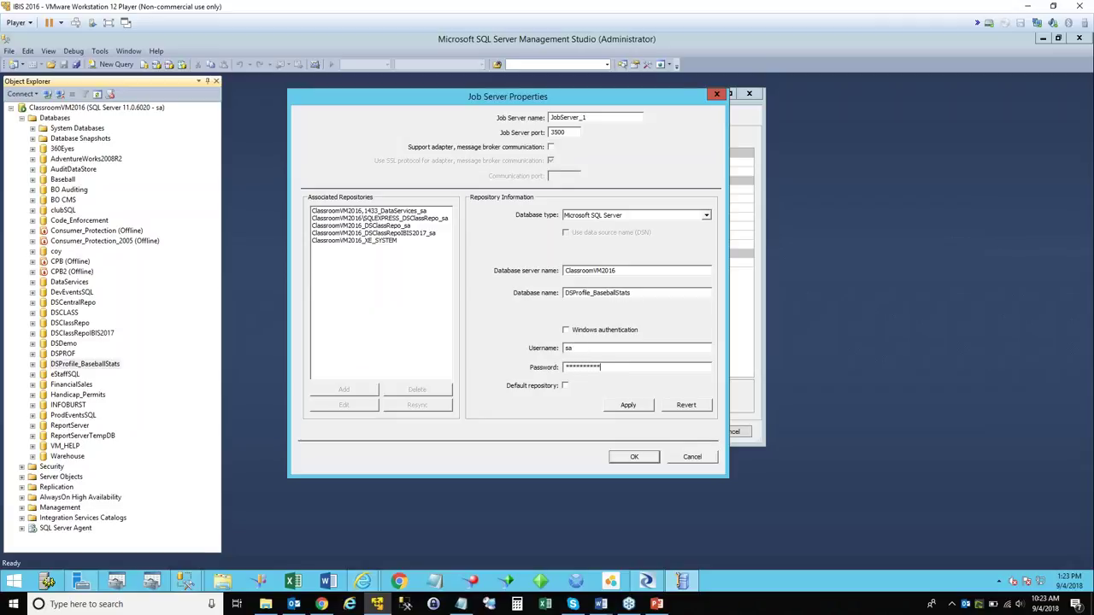
{"action": "key", "text": "BackSpace"}
{"action": "key", "text": "BackSpace"}
{"action": "key", "text": "BackSpace"}
{"action": "key", "text": "BackSpace"}
{"action": "key", "text": "BackSpace"}
{"action": "key", "text": "BackSpace"}
{"action": "key", "text": "BackSpace"}
{"action": "key", "text": "BackSpace"}
{"action": "key", "text": "BackSpace"}
{"action": "type", "text": "*********"}
{"action": "left_click", "coordinate": [627, 405]}
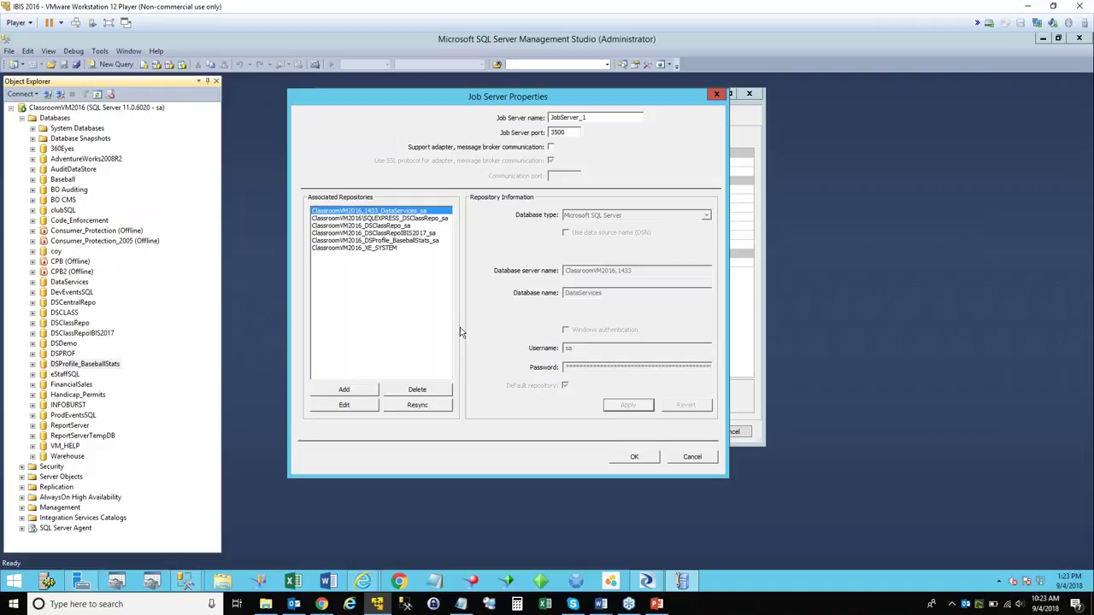
{"action": "left_click", "coordinate": [418, 241]}
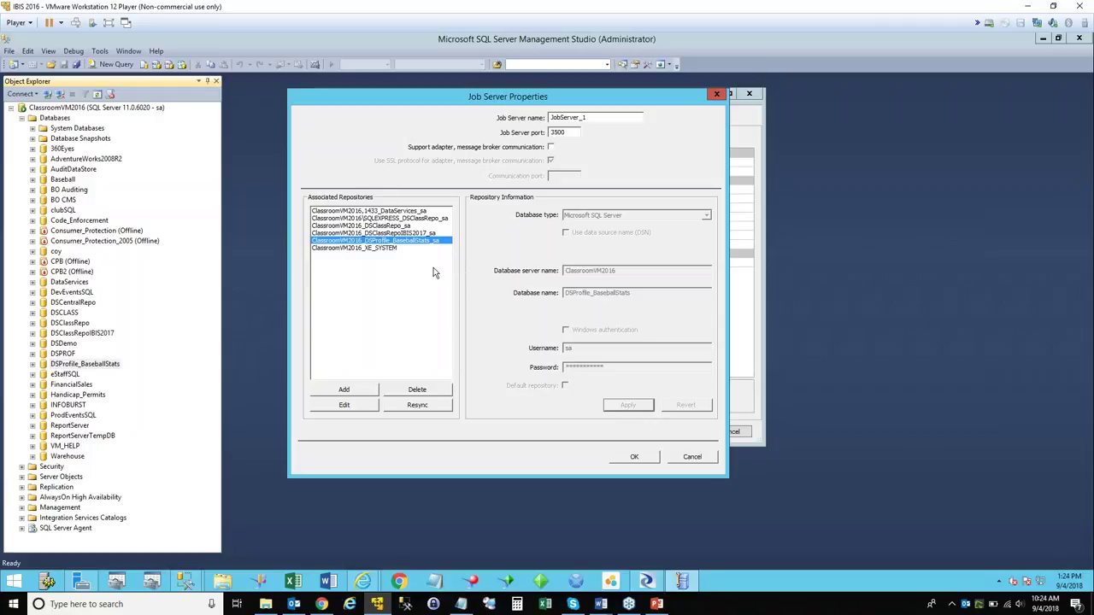
{"action": "left_click", "coordinate": [644, 459]}
{"action": "left_click", "coordinate": [590, 375]}
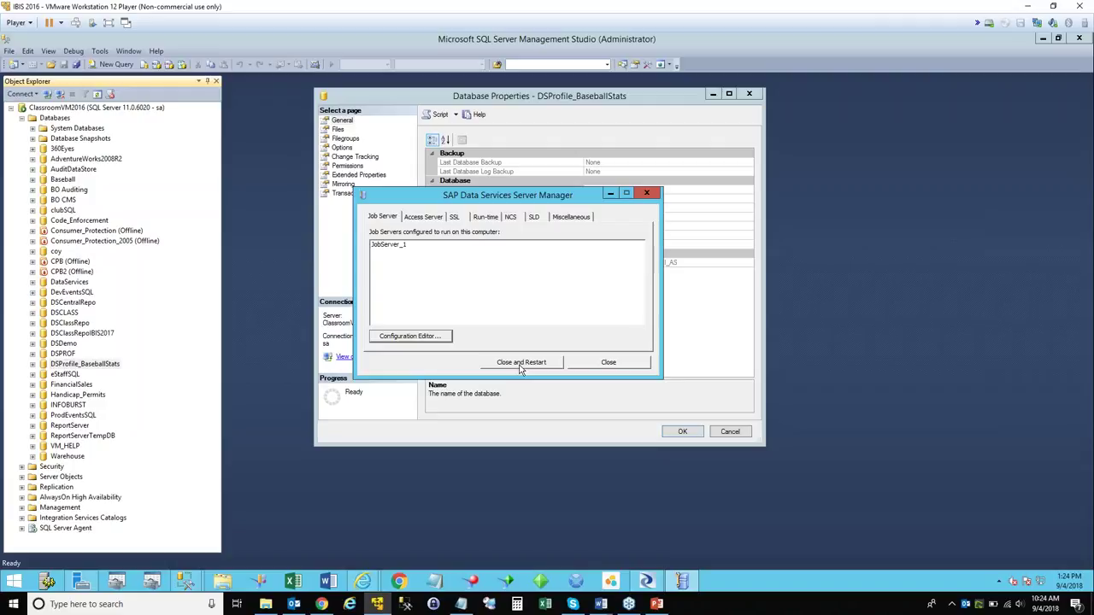
Restart the Data Services service, cancel Database Properties, and minimize SQL Server Management Studio.
{"action": "left_click", "coordinate": [521, 363]}
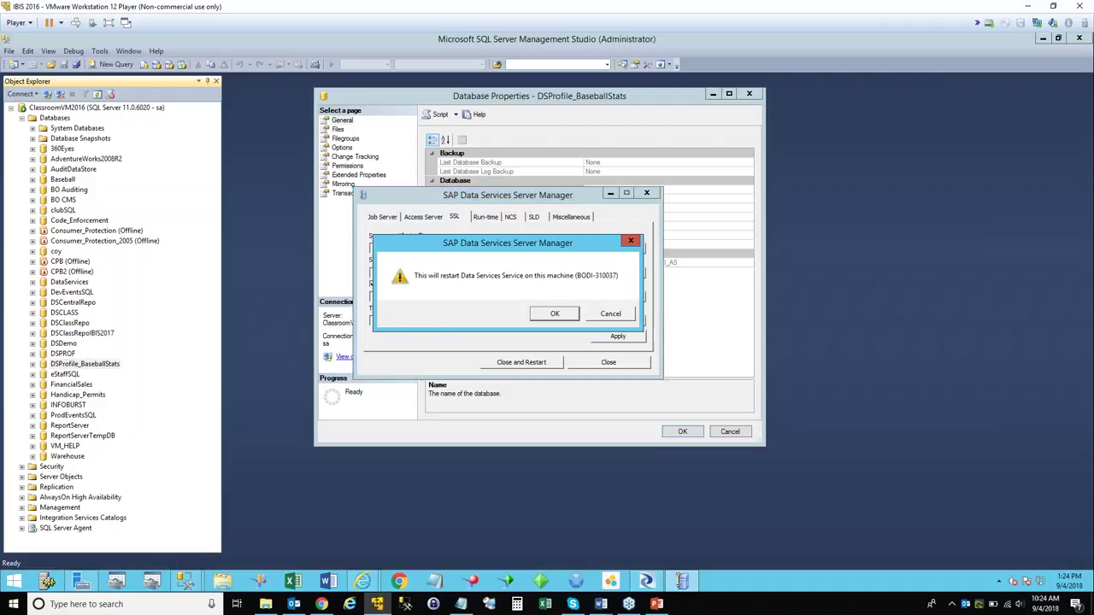
{"action": "left_click", "coordinate": [555, 316]}
{"action": "left_click", "coordinate": [646, 582]}
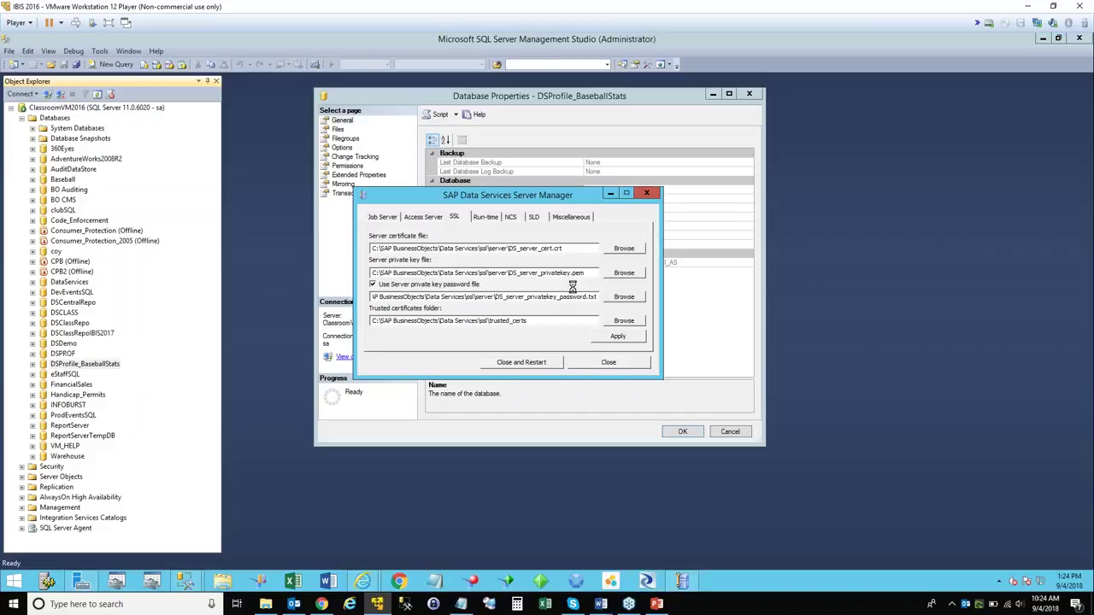
{"action": "left_click", "coordinate": [730, 432]}
{"action": "left_click", "coordinate": [1043, 39]}
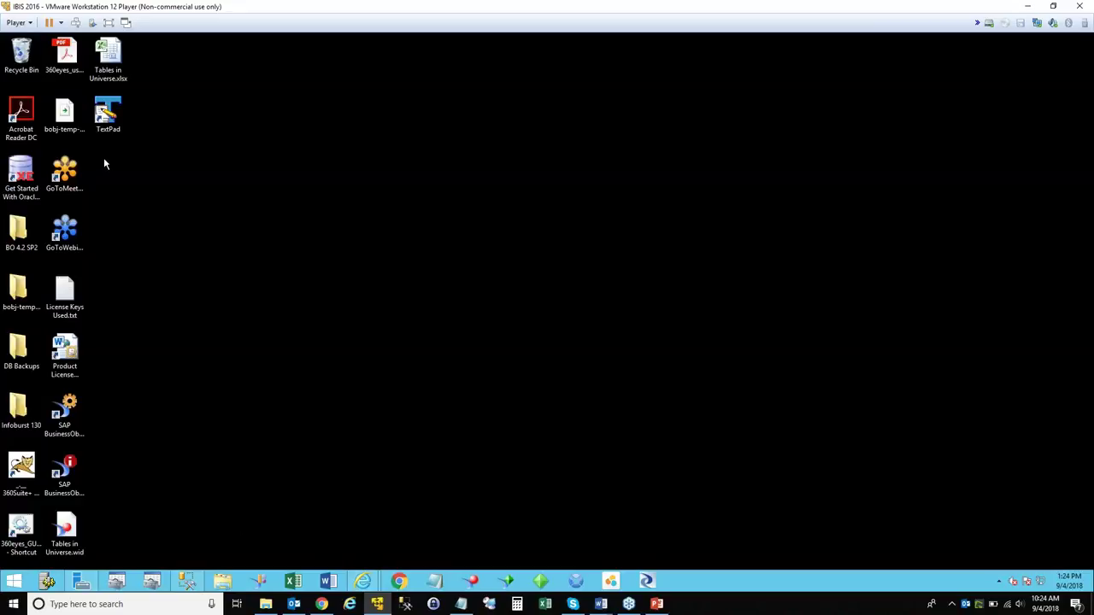
{"action": "left_click", "coordinate": [647, 584]}
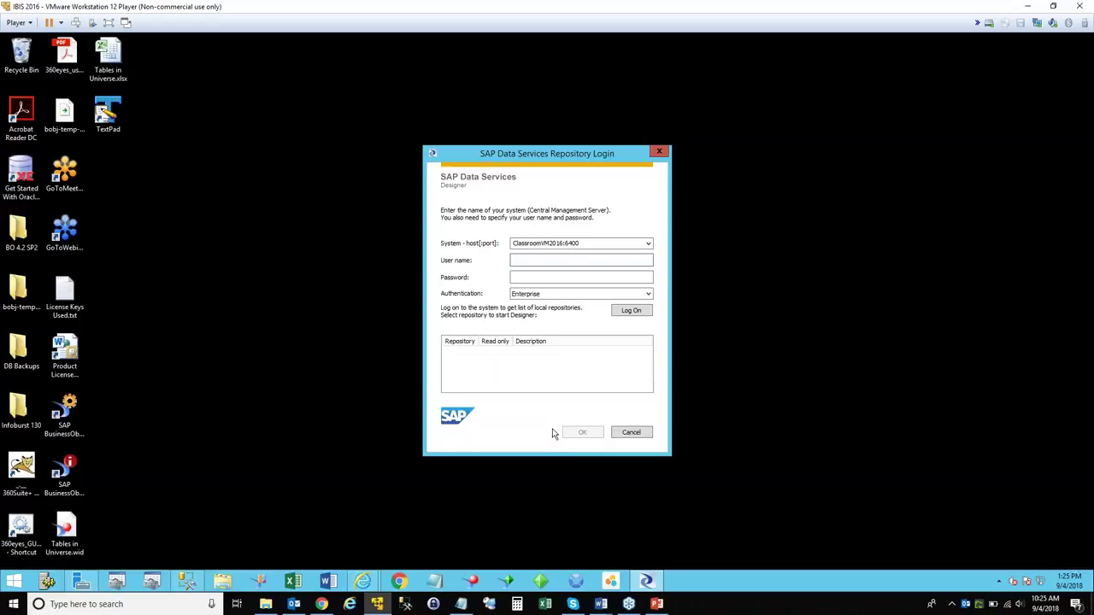
Enter Administrator as the Designer login user name.
{"action": "type", "text": "Administrator"}
Log on with the administrator password and choose the DSClassRepoIBIS2017 repository.
{"action": "key", "text": "Tab"}
{"action": "type", "text": "************"}
{"action": "left_click", "coordinate": [637, 310]}
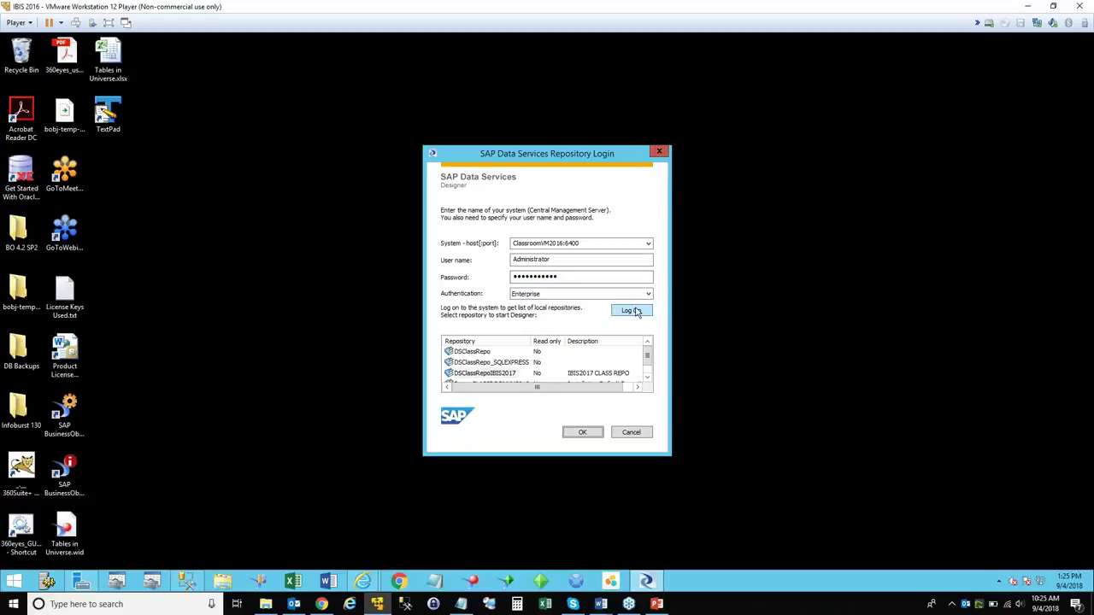
{"action": "left_click", "coordinate": [462, 374]}
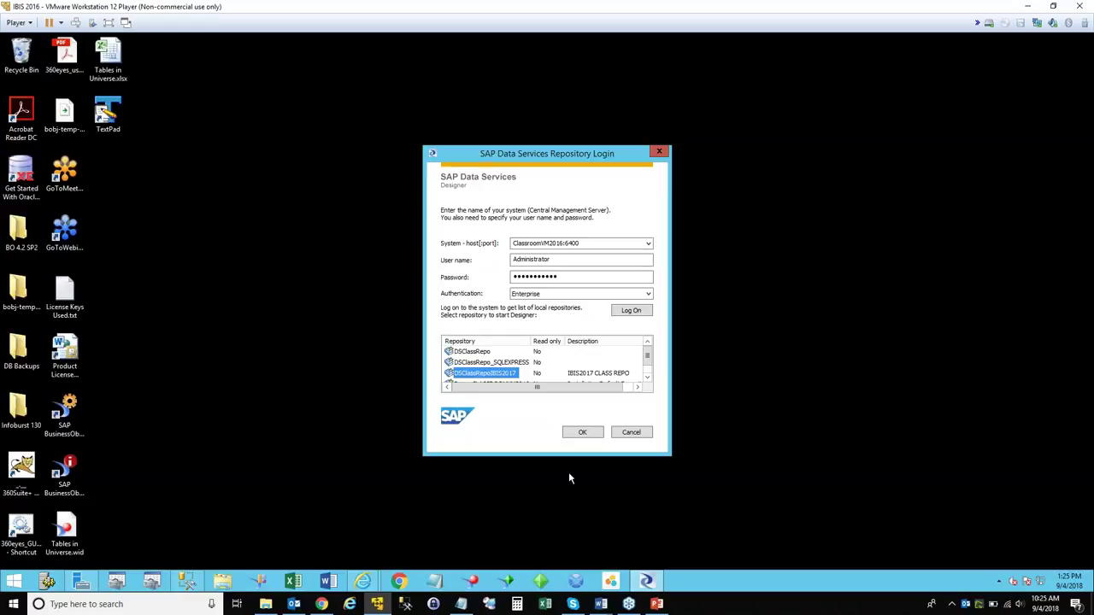
{"action": "left_click", "coordinate": [647, 369]}
{"action": "left_click", "coordinate": [647, 355]}
{"action": "left_click", "coordinate": [647, 377]}
{"action": "left_click", "coordinate": [648, 358]}
Open Designer on DSClassRepoIBIS2017 by submitting the repository password.
{"action": "left_click", "coordinate": [582, 433]}
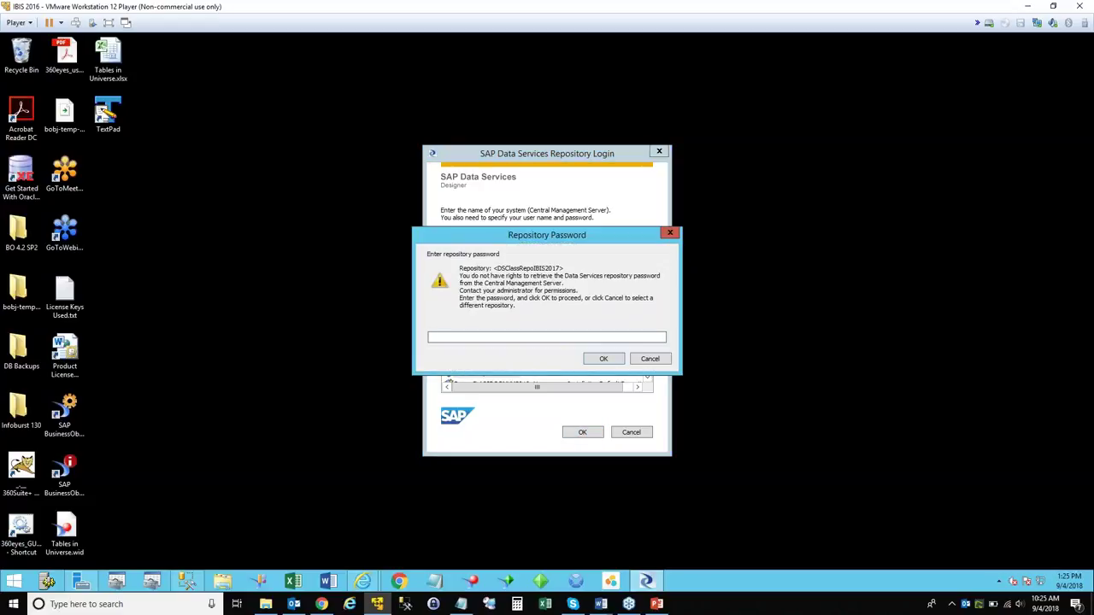
{"action": "type", "text": "**********"}
{"action": "key", "text": "Return"}
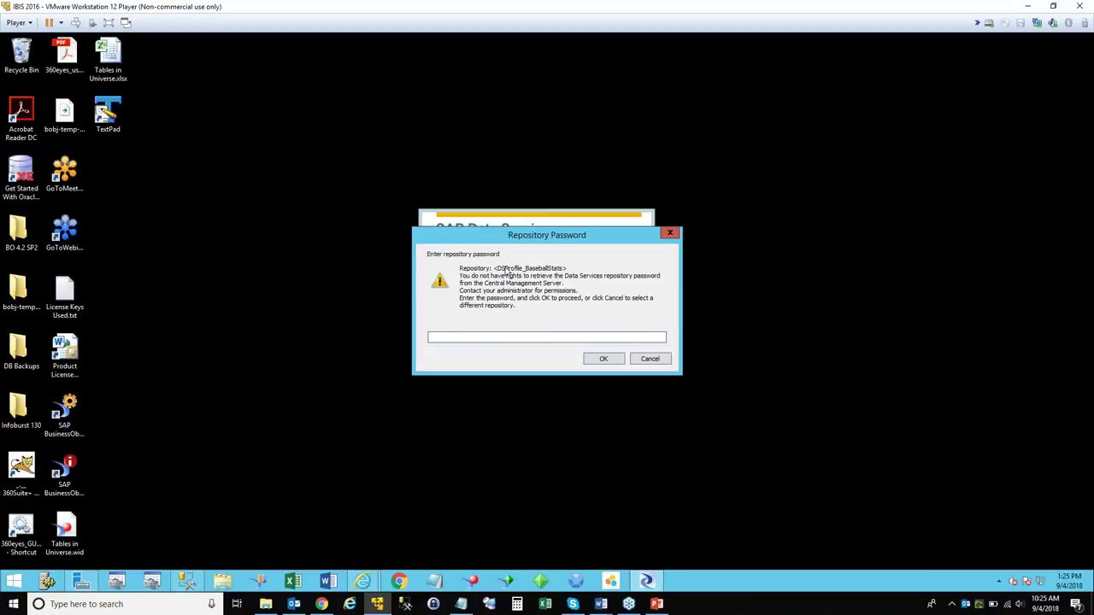
{"action": "type", "text": "**********"}
{"action": "key", "text": "Return"}
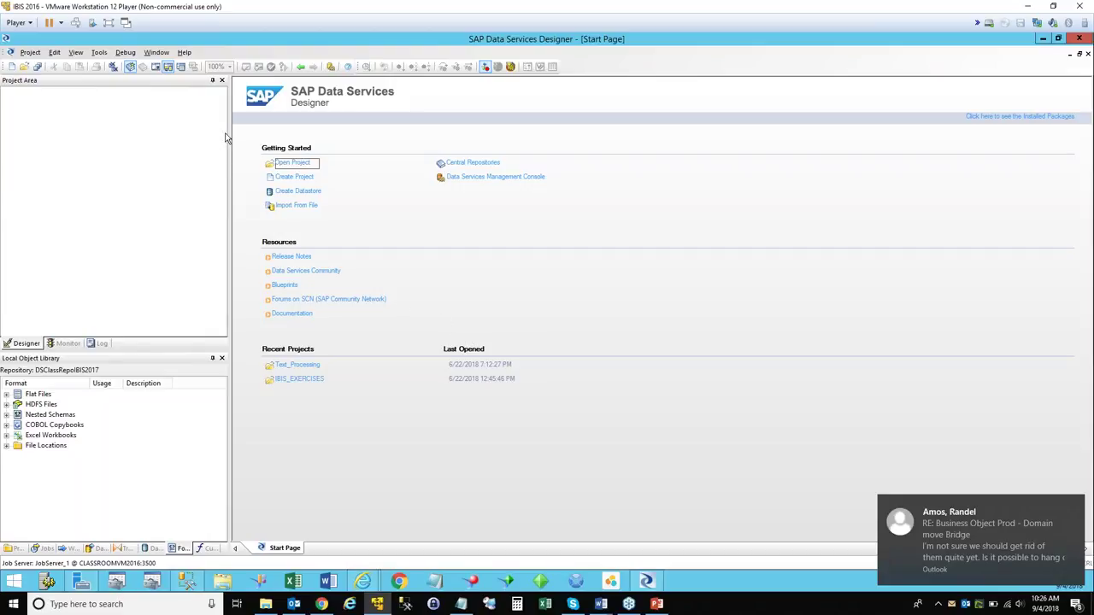
{"action": "left_click", "coordinate": [100, 53]}
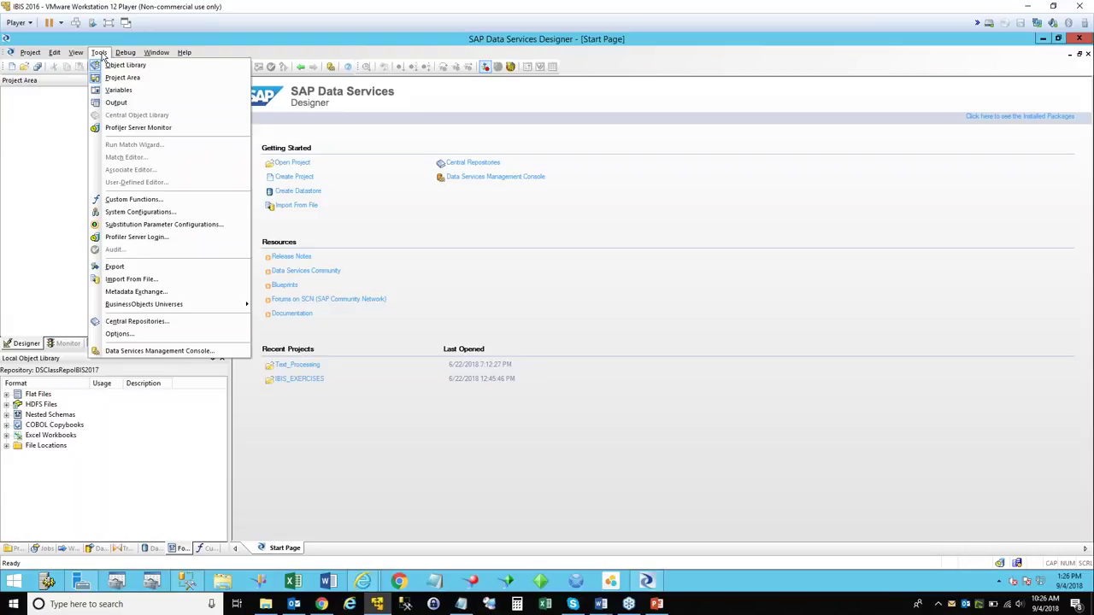
{"action": "left_click", "coordinate": [137, 237]}
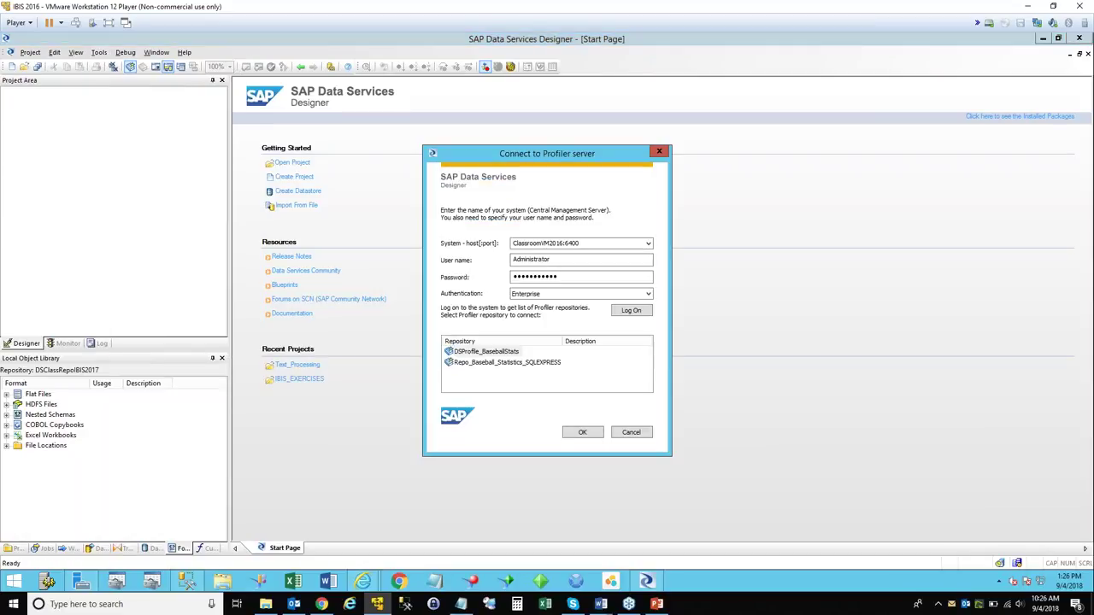
{"action": "double_click", "coordinate": [580, 275]}
{"action": "type", "text": "•••••••••••"}
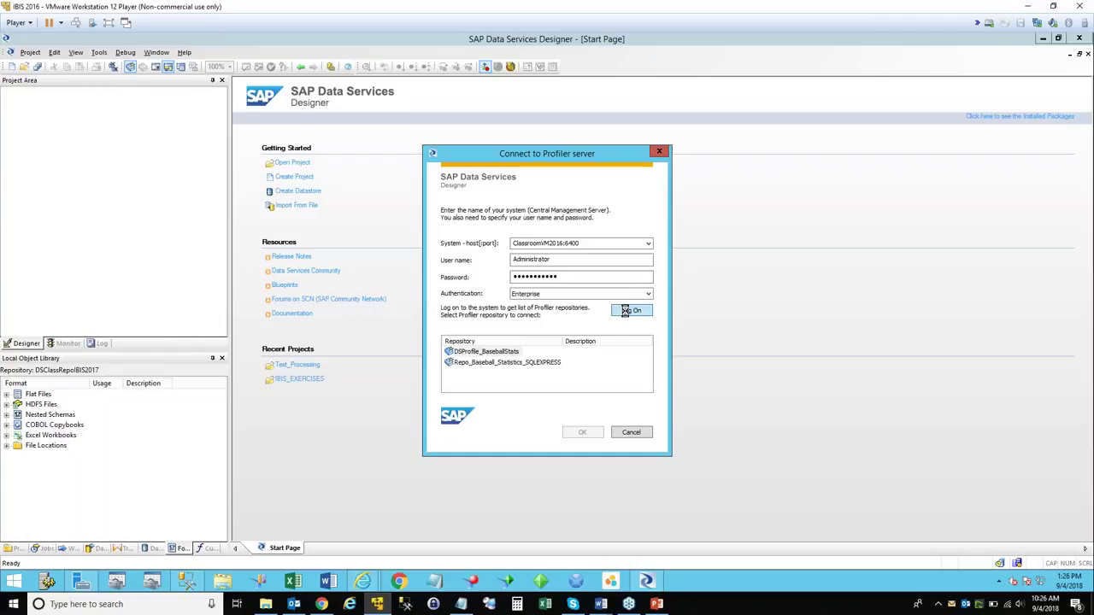
{"action": "left_click", "coordinate": [618, 313]}
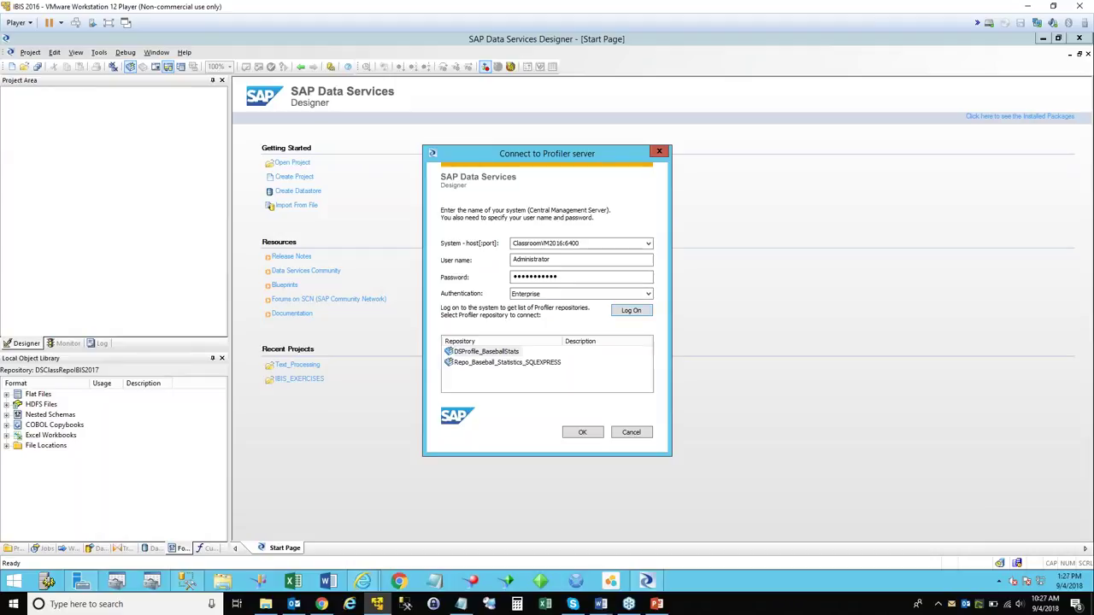
{"action": "left_click", "coordinate": [496, 353]}
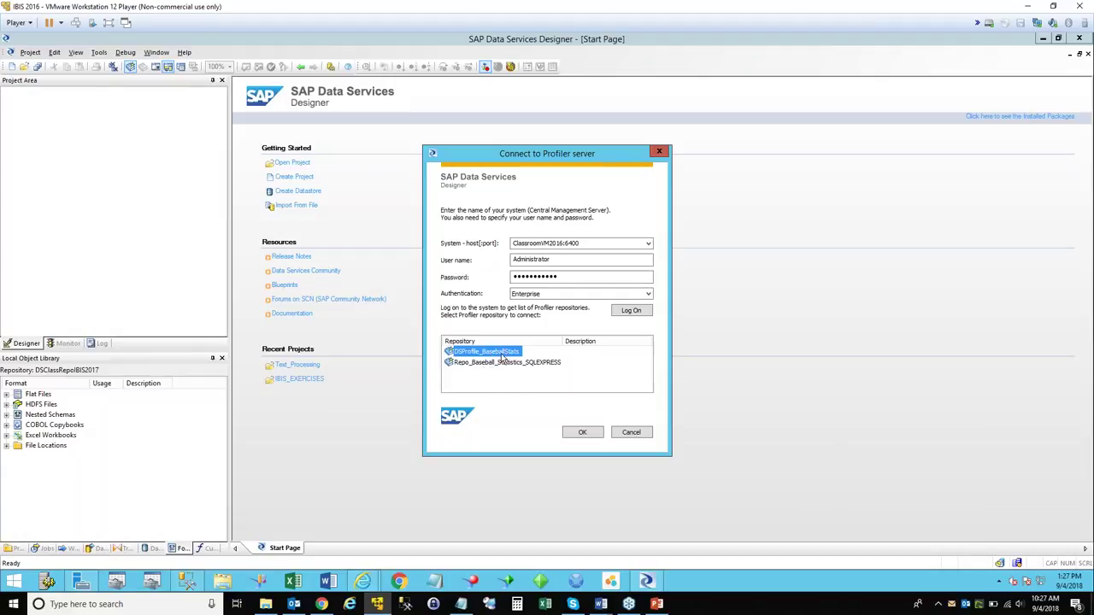
{"action": "left_click", "coordinate": [581, 433]}
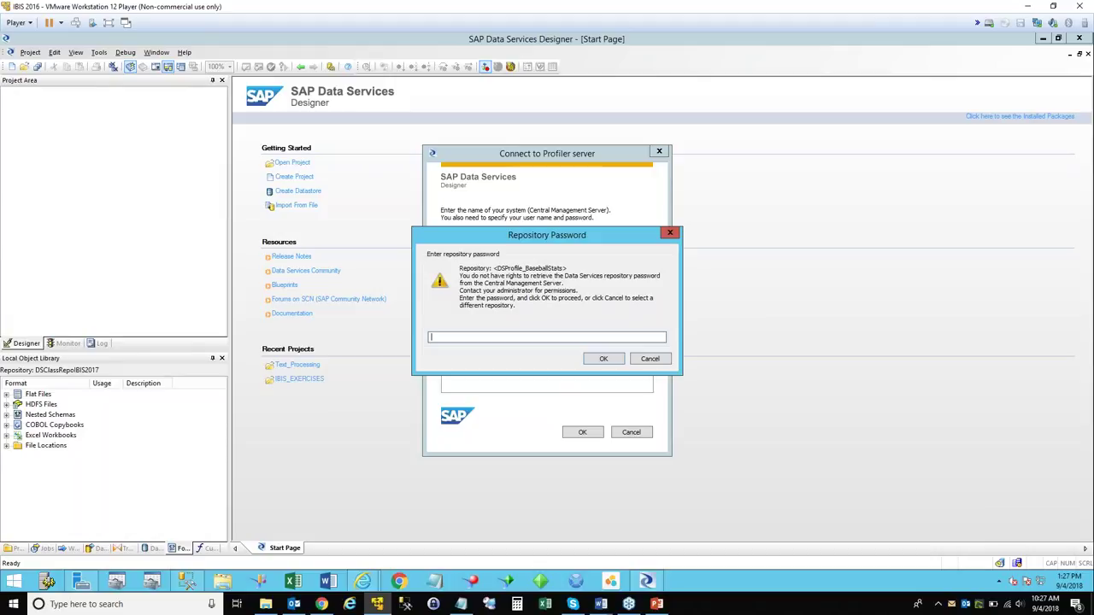
{"action": "type", "text": "••••••••••"}
{"action": "left_click", "coordinate": [603, 359]}
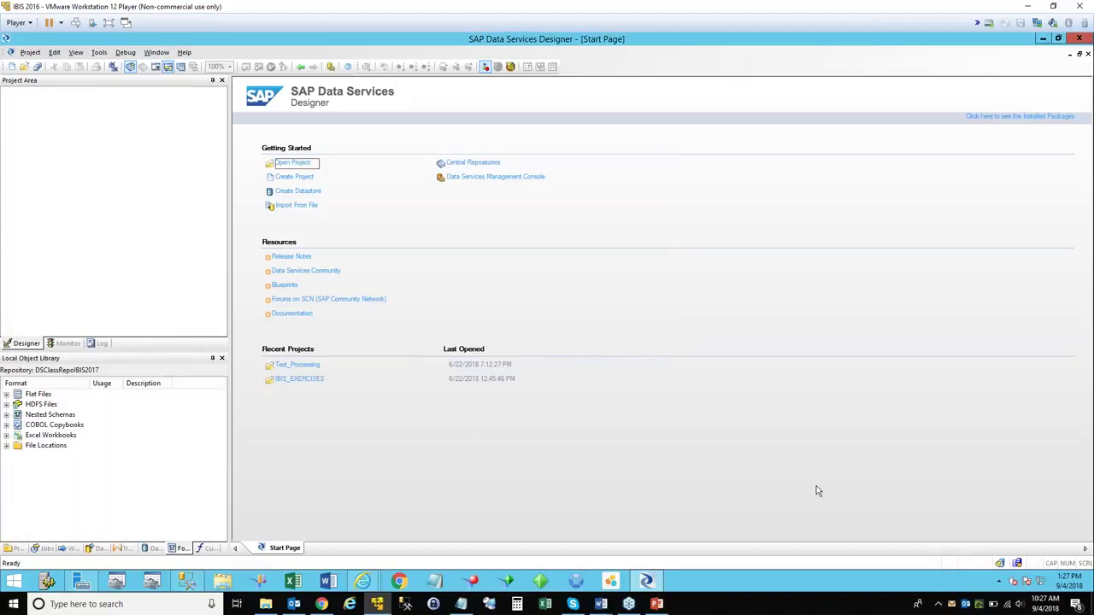
{"action": "mouse_move", "coordinate": [1017, 566]}
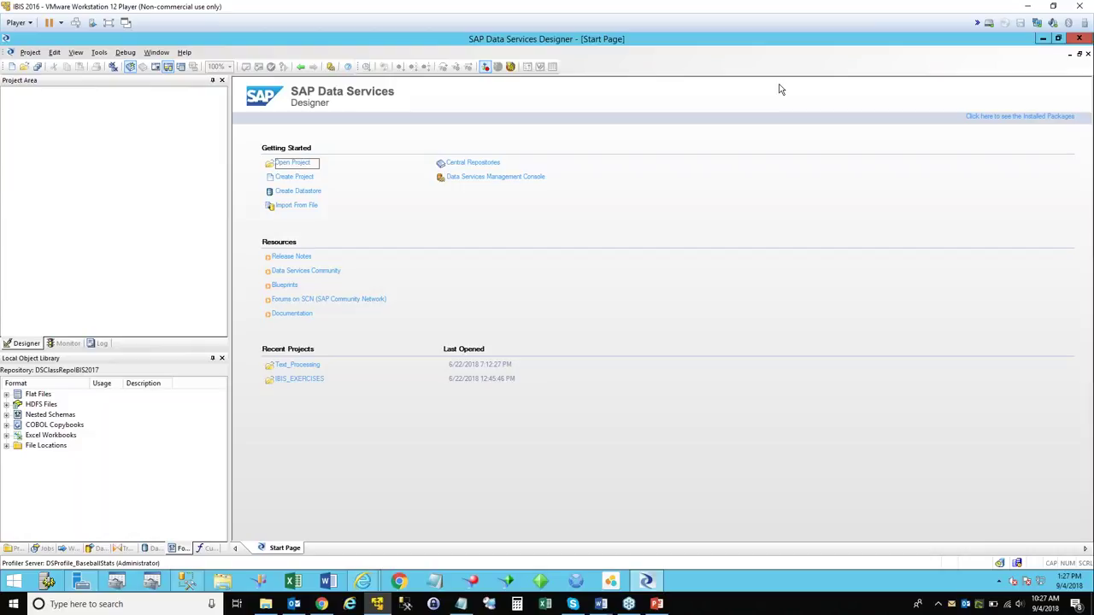
Browse the Warehouse, eStaffSQL and DSWarehouse datastores in the library to list their tables.
{"action": "left_click", "coordinate": [150, 549]}
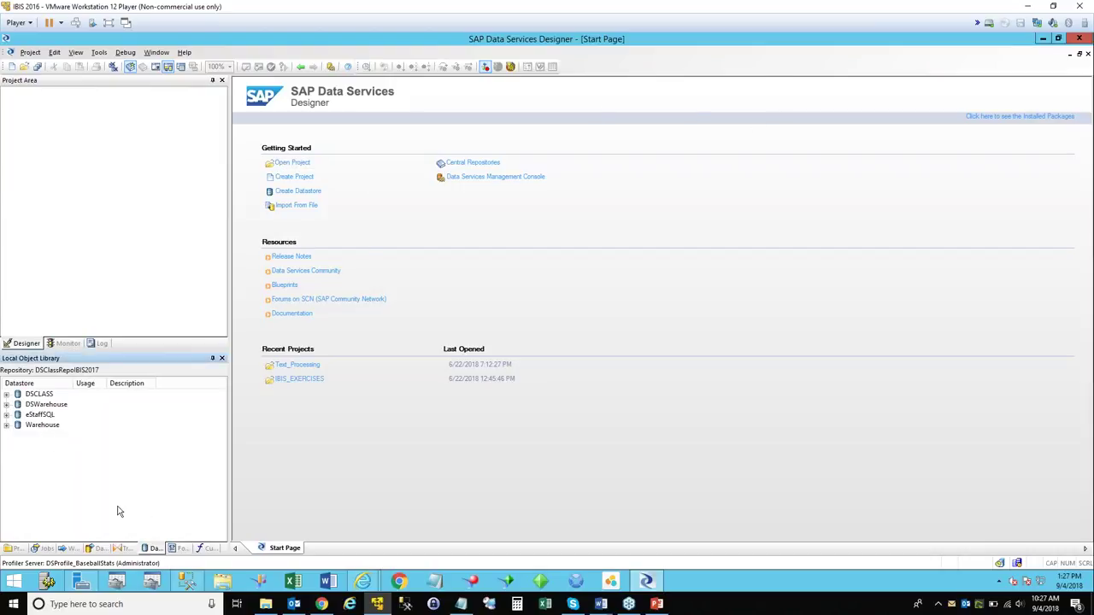
{"action": "left_click", "coordinate": [6, 425]}
{"action": "left_click", "coordinate": [18, 445]}
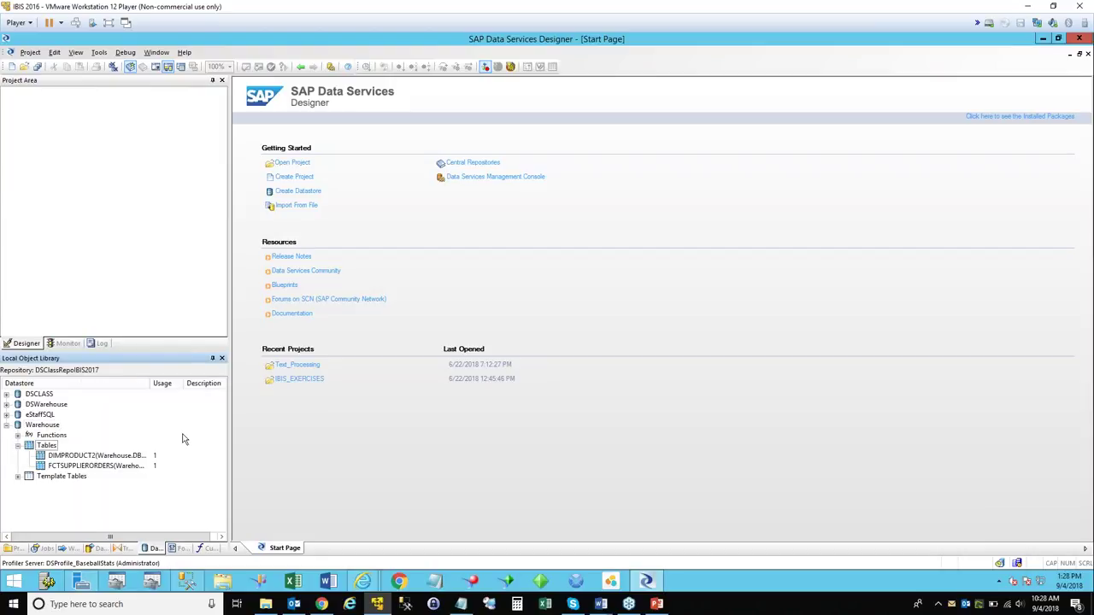
{"action": "left_click", "coordinate": [6, 425]}
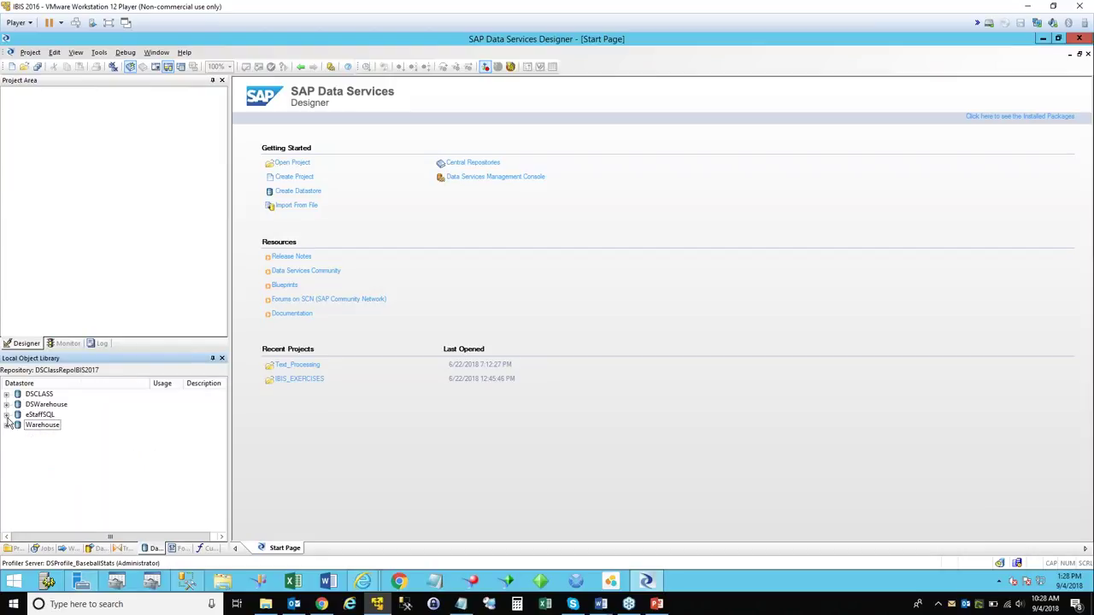
{"action": "left_click", "coordinate": [6, 414]}
{"action": "left_click", "coordinate": [17, 435]}
{"action": "left_click", "coordinate": [18, 436]}
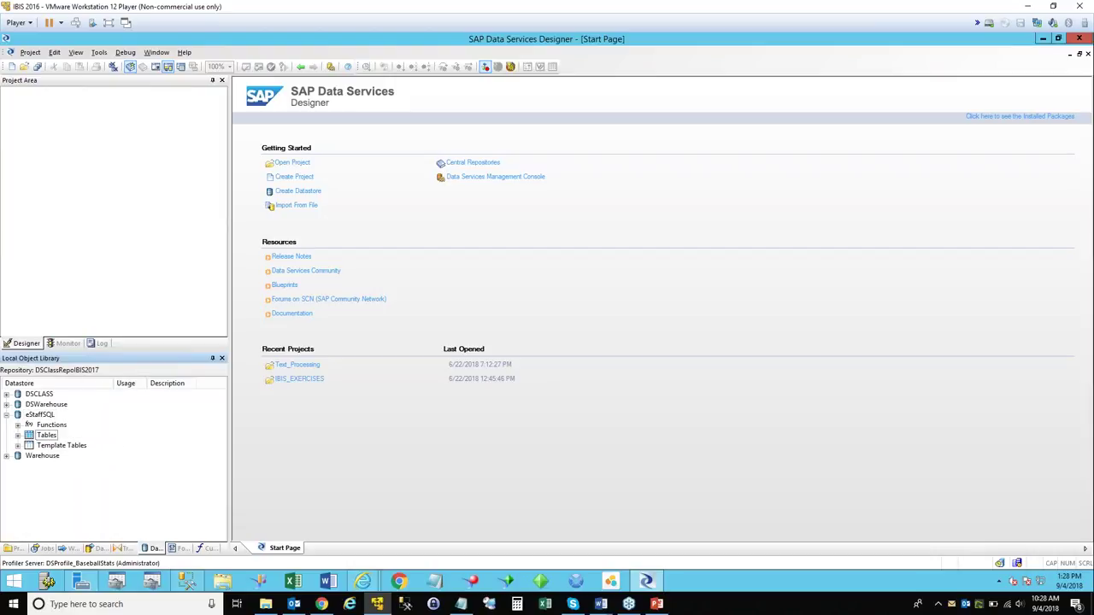
{"action": "left_click", "coordinate": [18, 435]}
{"action": "left_click", "coordinate": [6, 404]}
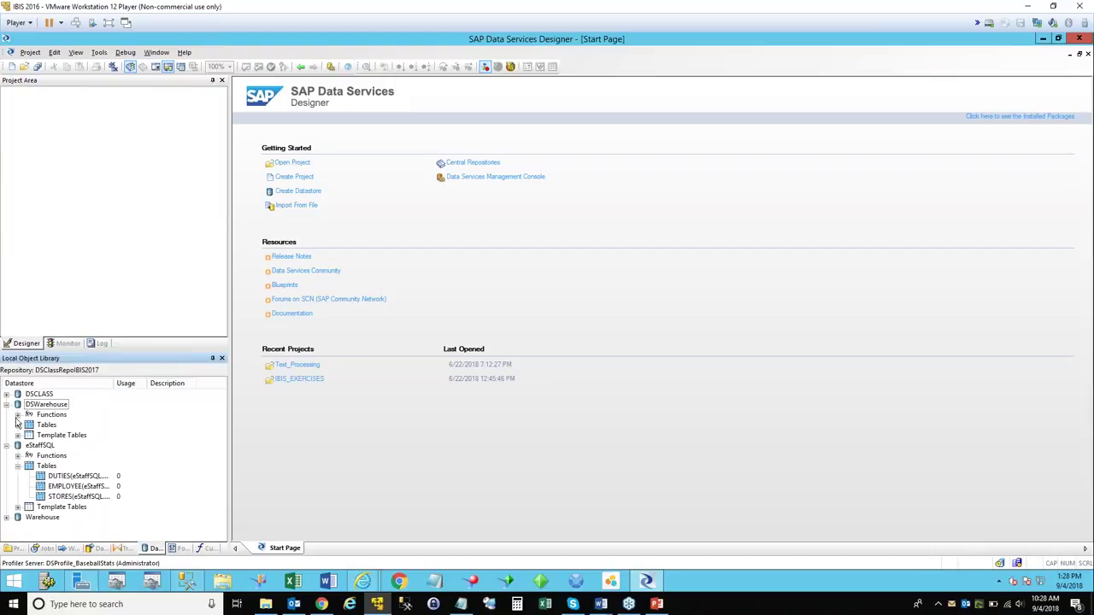
{"action": "left_click", "coordinate": [18, 425]}
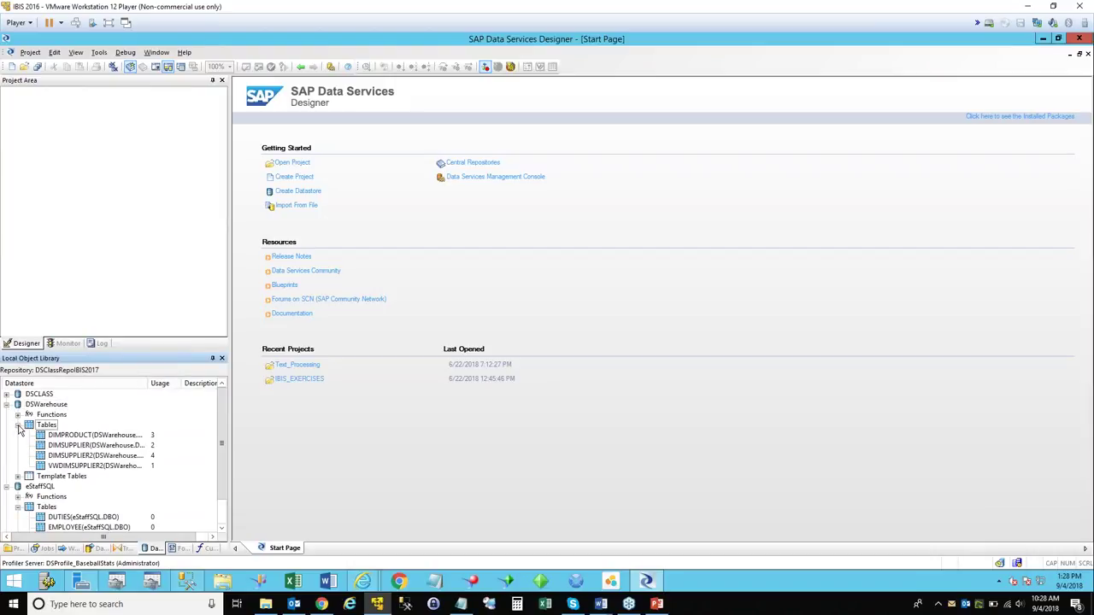
{"action": "left_click", "coordinate": [18, 426]}
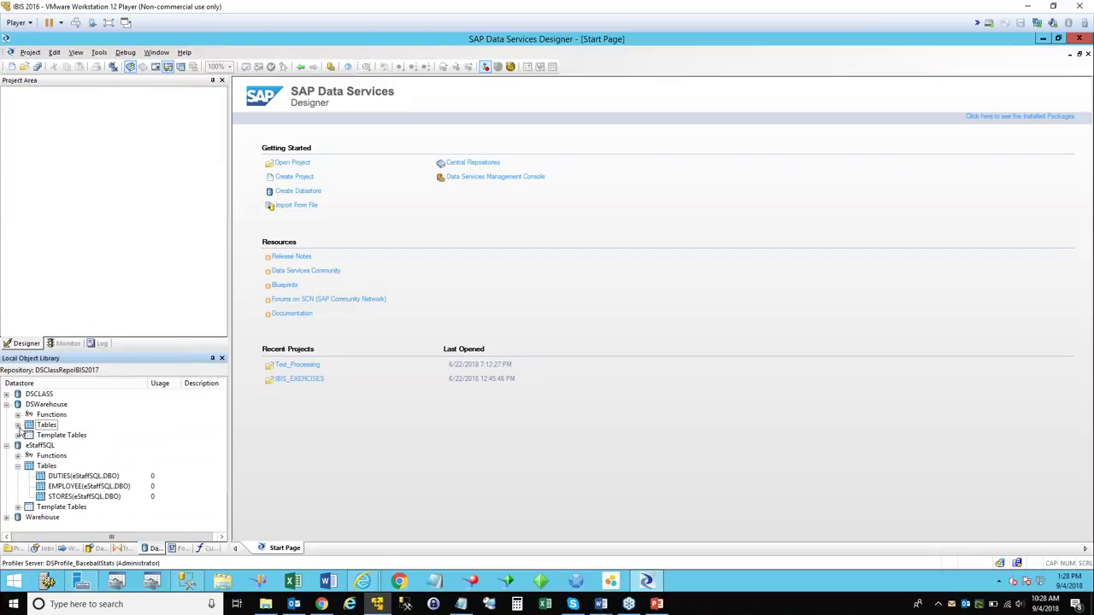
Preview the EMPLOYEE table's data, scroll through its 143 rows, then close the preview.
{"action": "right_click", "coordinate": [65, 486]}
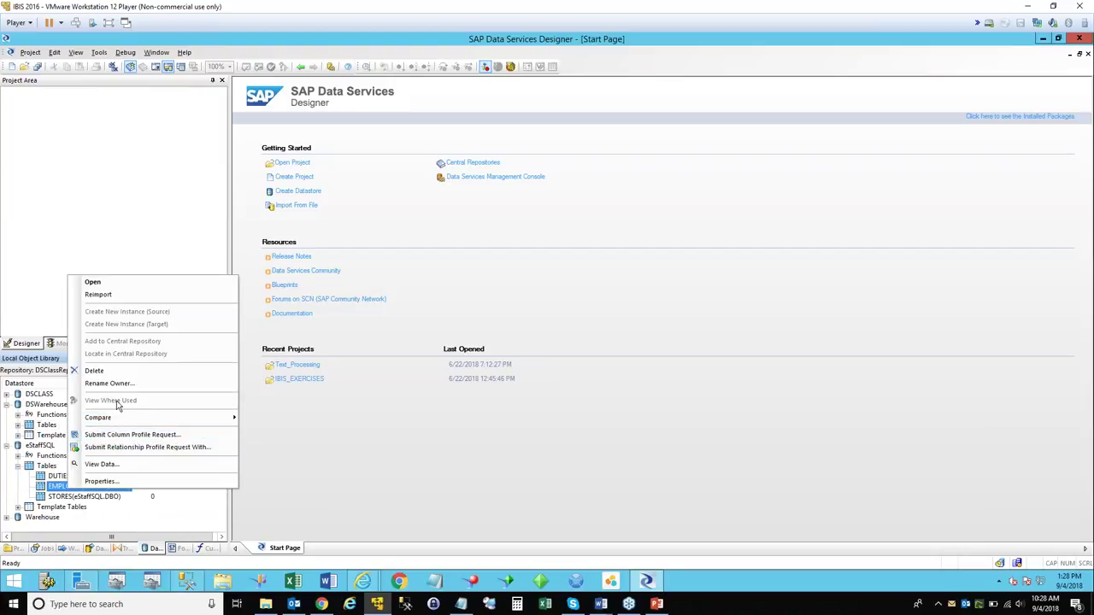
{"action": "left_click", "coordinate": [134, 465]}
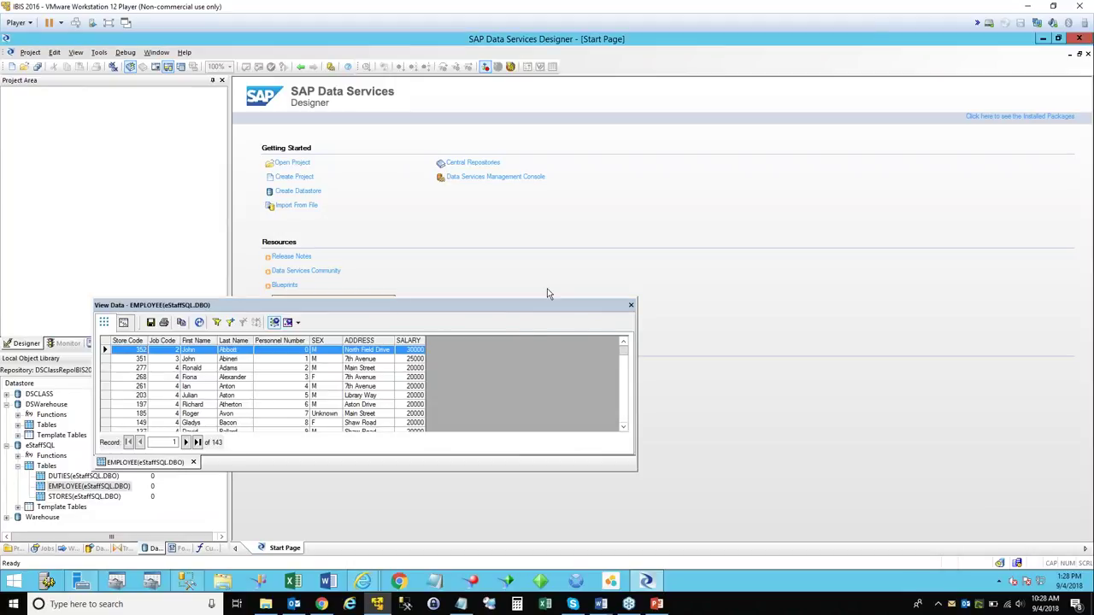
{"action": "left_click_drag", "start_coordinate": [342, 305], "coordinate": [574, 172]}
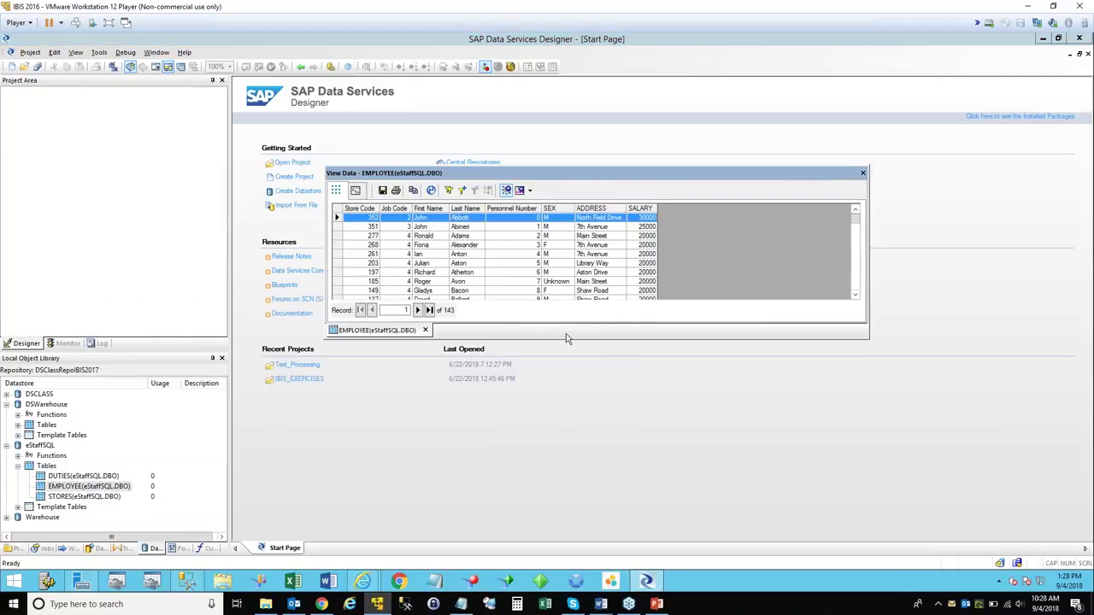
{"action": "left_click_drag", "start_coordinate": [561, 338], "coordinate": [561, 443]}
{"action": "scroll", "coordinate": [585, 363], "scroll_direction": "down", "scroll_amount": 20}
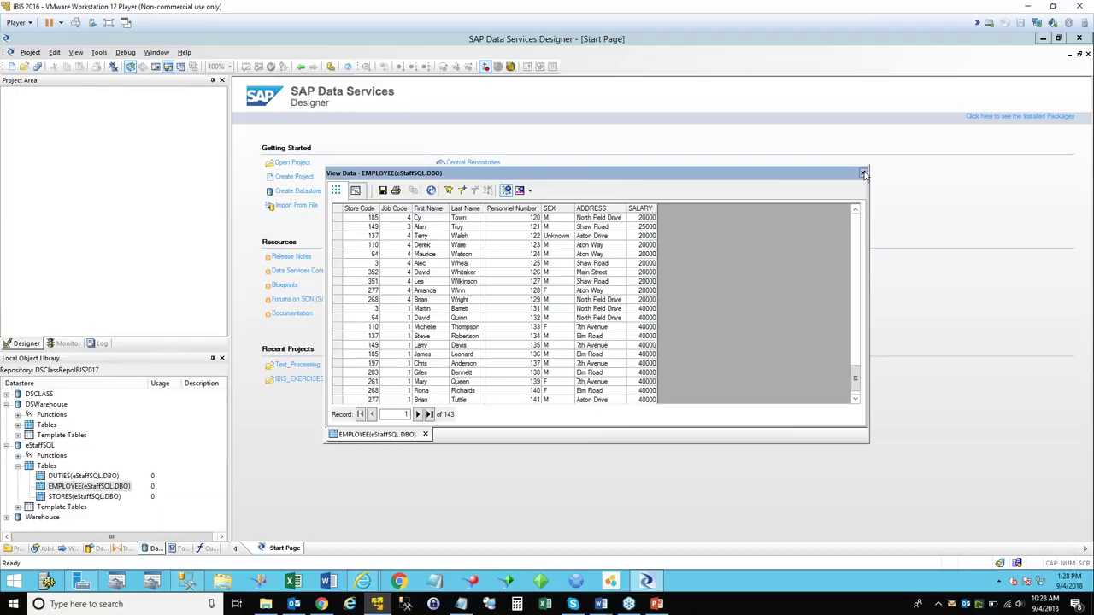
{"action": "left_click", "coordinate": [863, 173]}
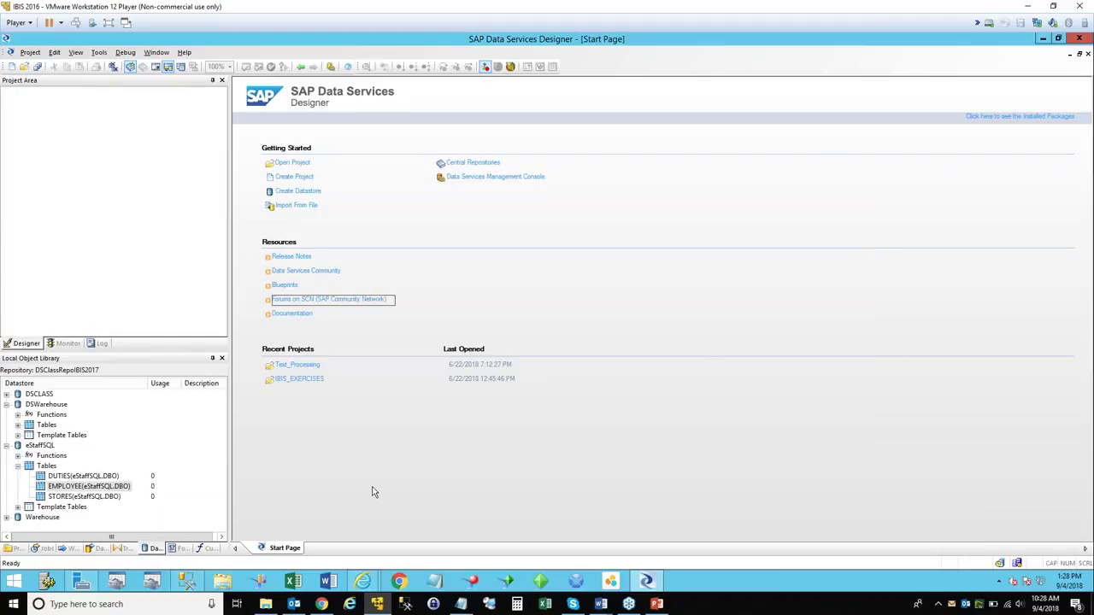
From the EMPLOYEE(eStaffSQL.DBO) context menu, start a column profile request.
{"action": "right_click", "coordinate": [99, 485]}
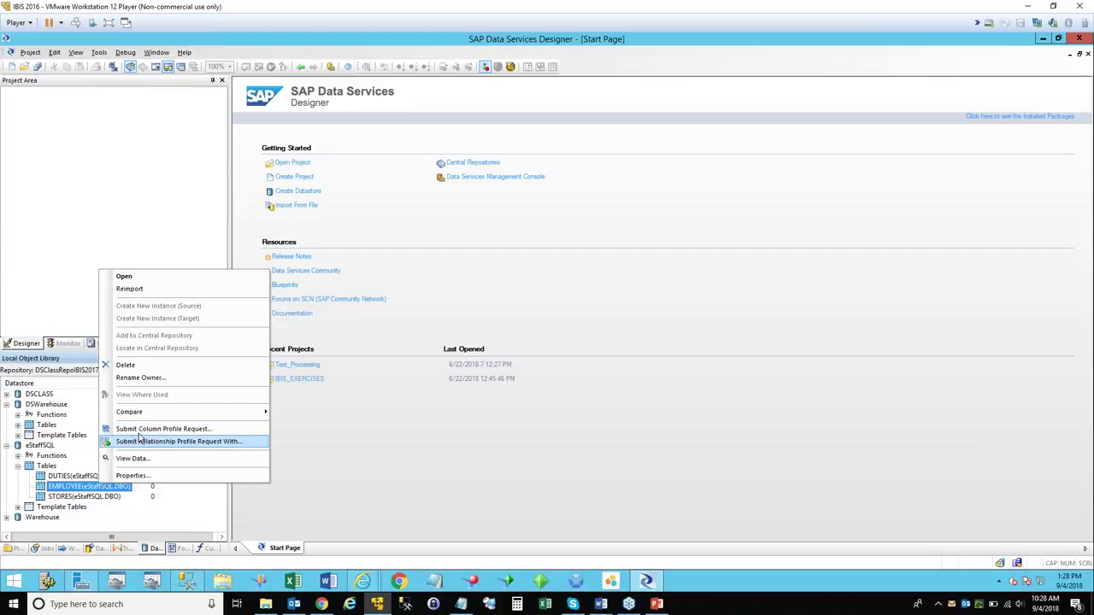
{"action": "left_click", "coordinate": [59, 492]}
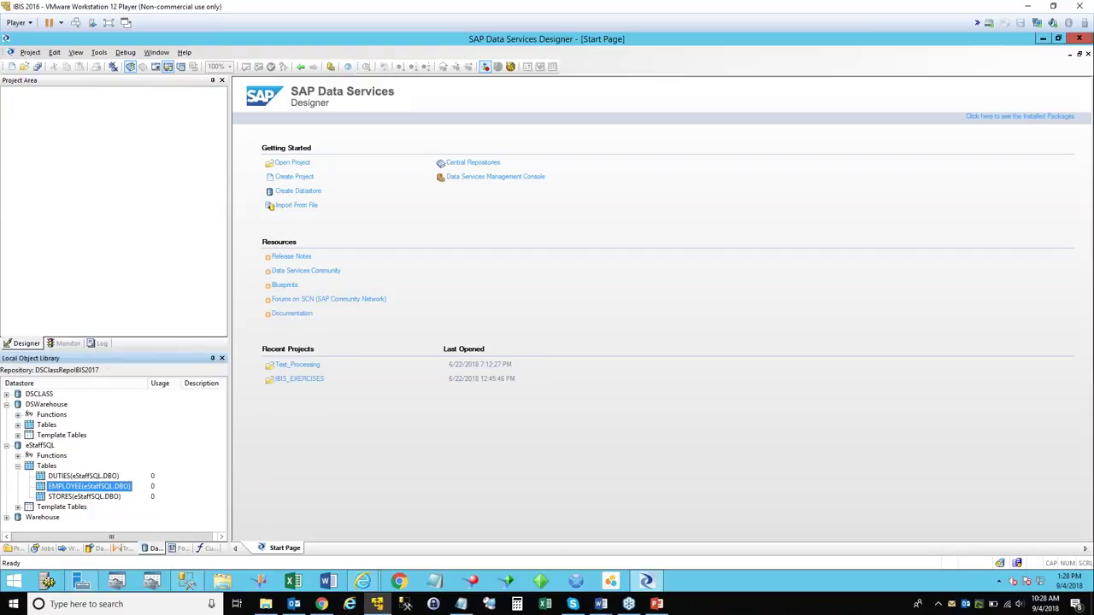
{"action": "right_click", "coordinate": [59, 489]}
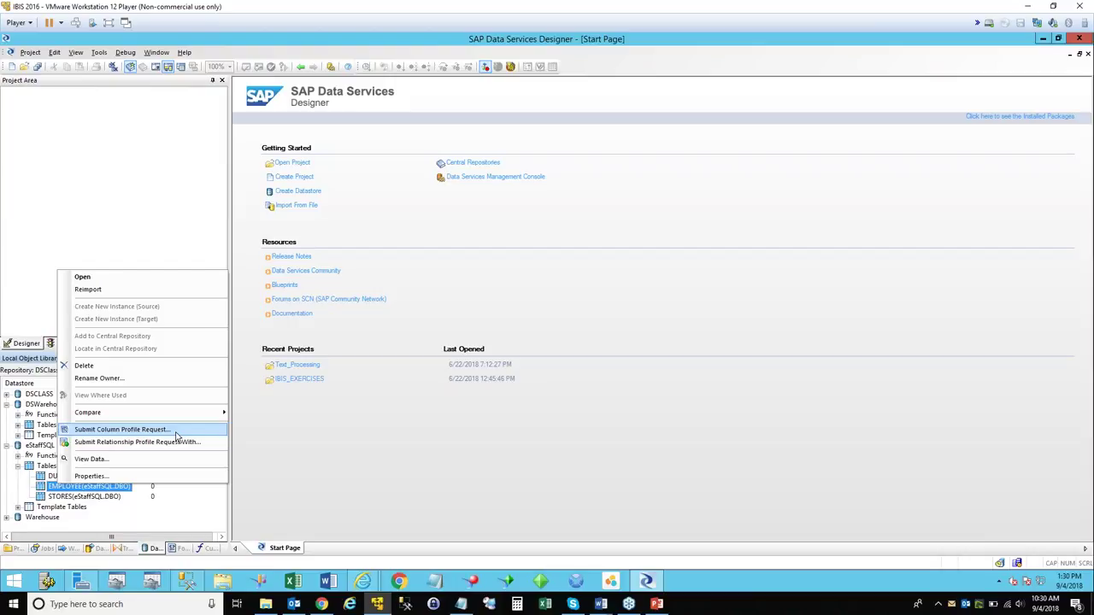
{"action": "left_click", "coordinate": [156, 432]}
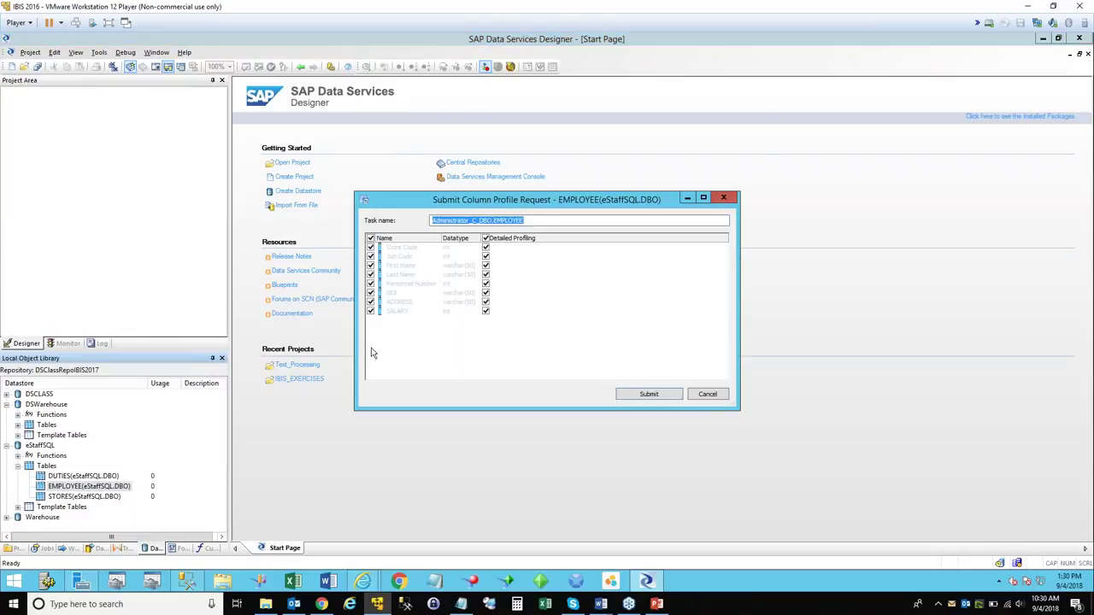
Submit the EMPLOYEE column profile with the default task name and all columns checked.
{"action": "left_click_drag", "start_coordinate": [542, 209], "coordinate": [547, 220]}
{"action": "left_click", "coordinate": [544, 234]}
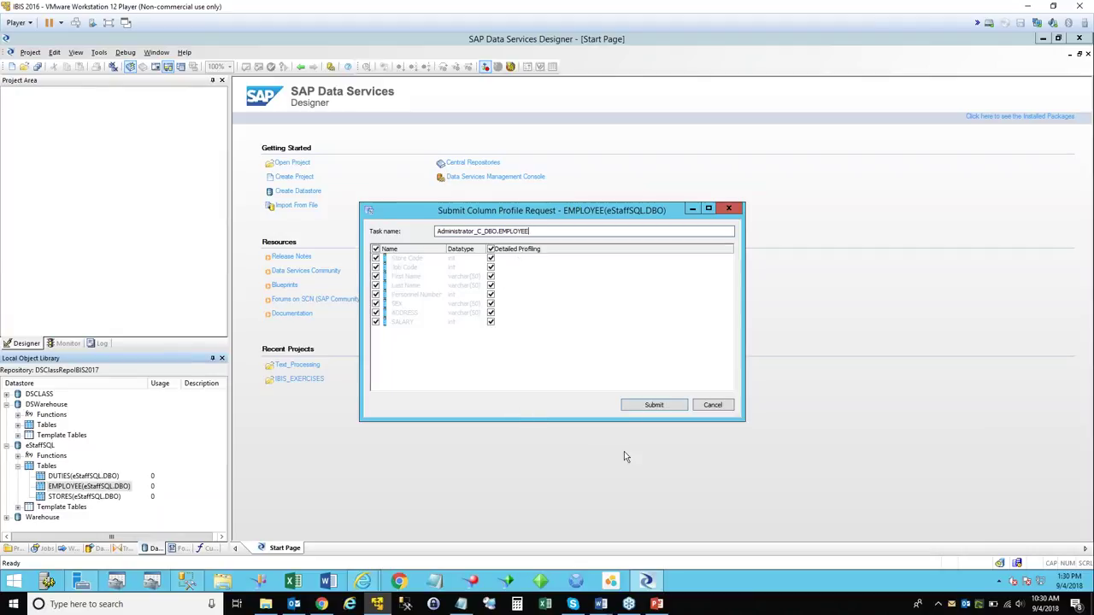
{"action": "left_click", "coordinate": [663, 408]}
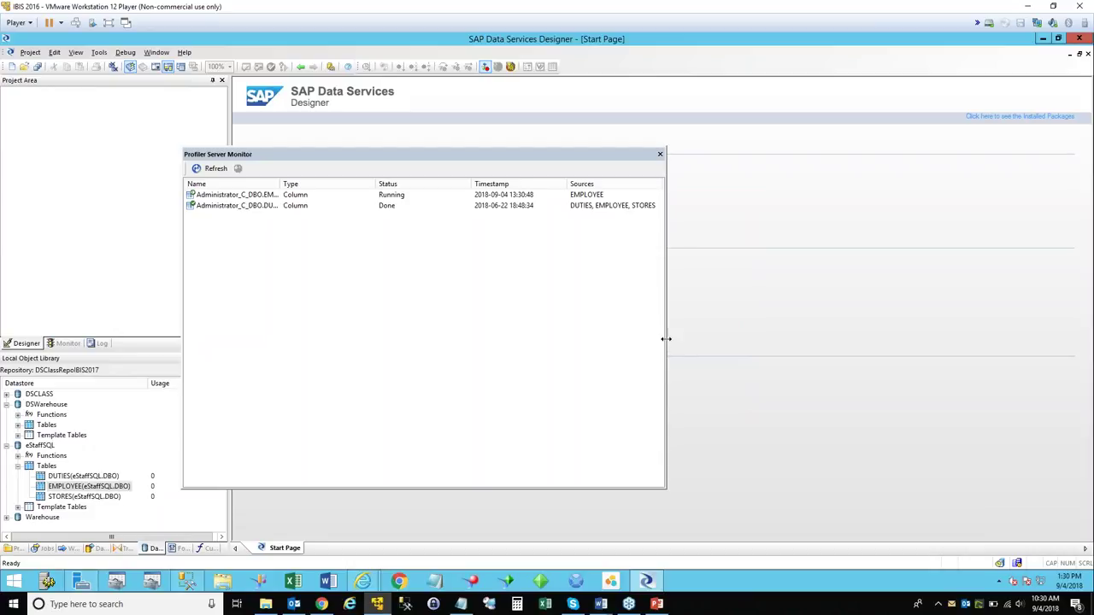
Widen and refresh the profiler monitor, then view the EMPLOYEE profile's sources.
{"action": "left_click_drag", "start_coordinate": [669, 343], "coordinate": [903, 353]}
{"action": "left_click", "coordinate": [205, 170]}
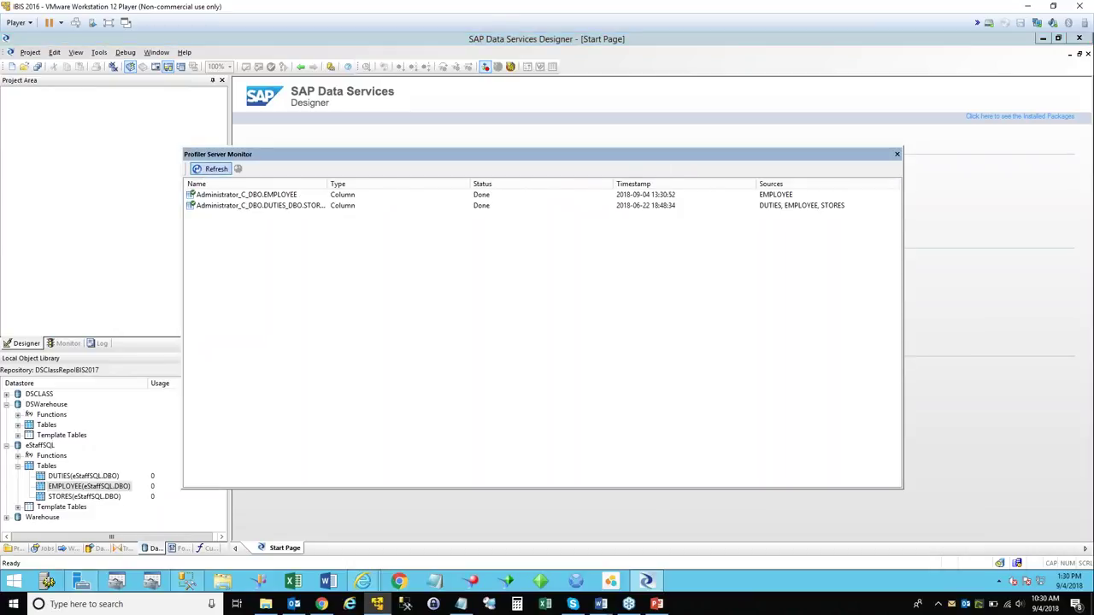
{"action": "left_click", "coordinate": [492, 195]}
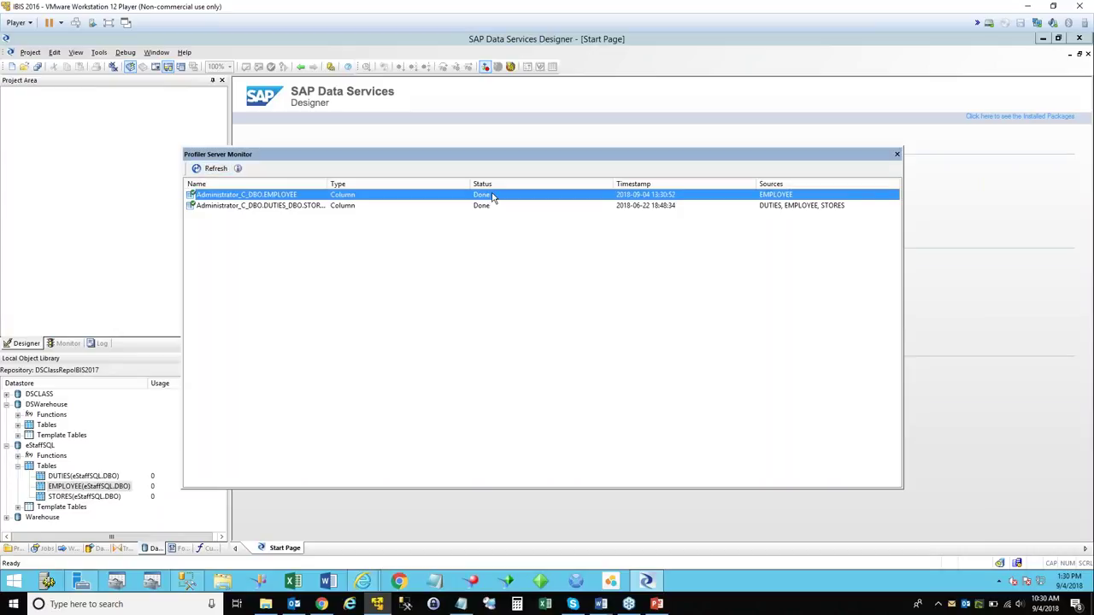
{"action": "left_click", "coordinate": [238, 168]}
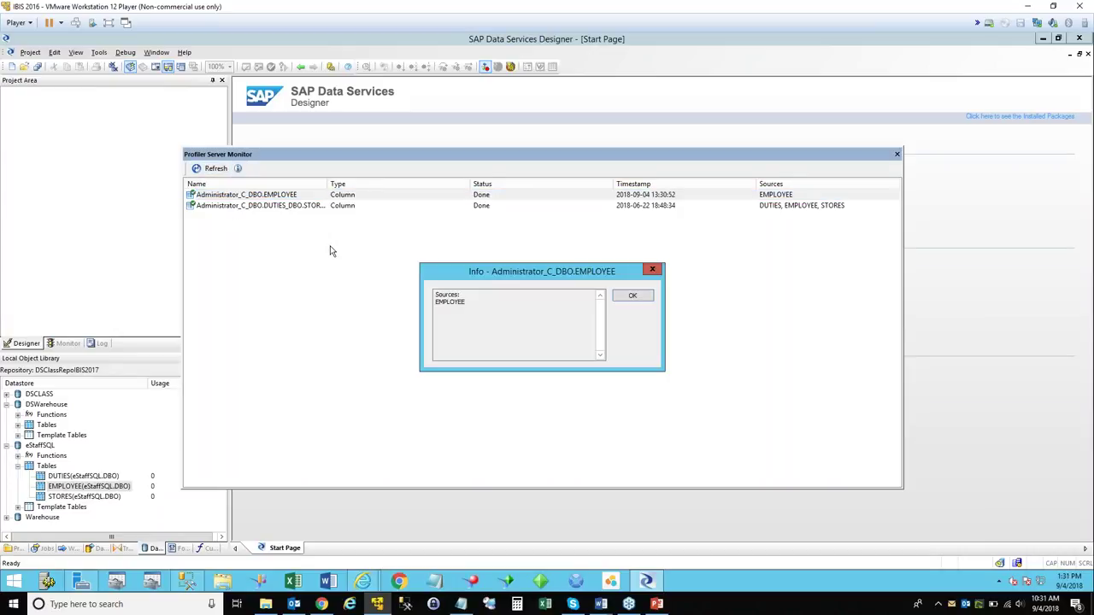
{"action": "left_click", "coordinate": [653, 270]}
Check info for the older DUTIES, EMPLOYEE, STORES profile and EMPLOYEE, then close the monitor.
{"action": "left_click", "coordinate": [238, 206]}
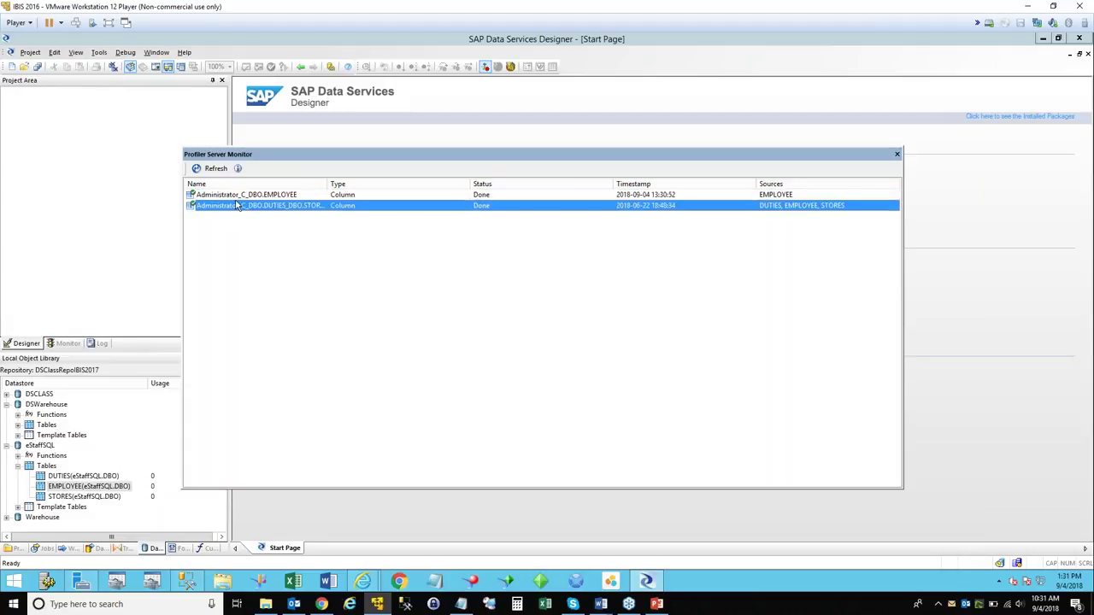
{"action": "double_click", "coordinate": [237, 205]}
{"action": "left_click", "coordinate": [653, 270]}
{"action": "left_click", "coordinate": [275, 197]}
{"action": "right_click", "coordinate": [276, 199]}
{"action": "left_click", "coordinate": [294, 216]}
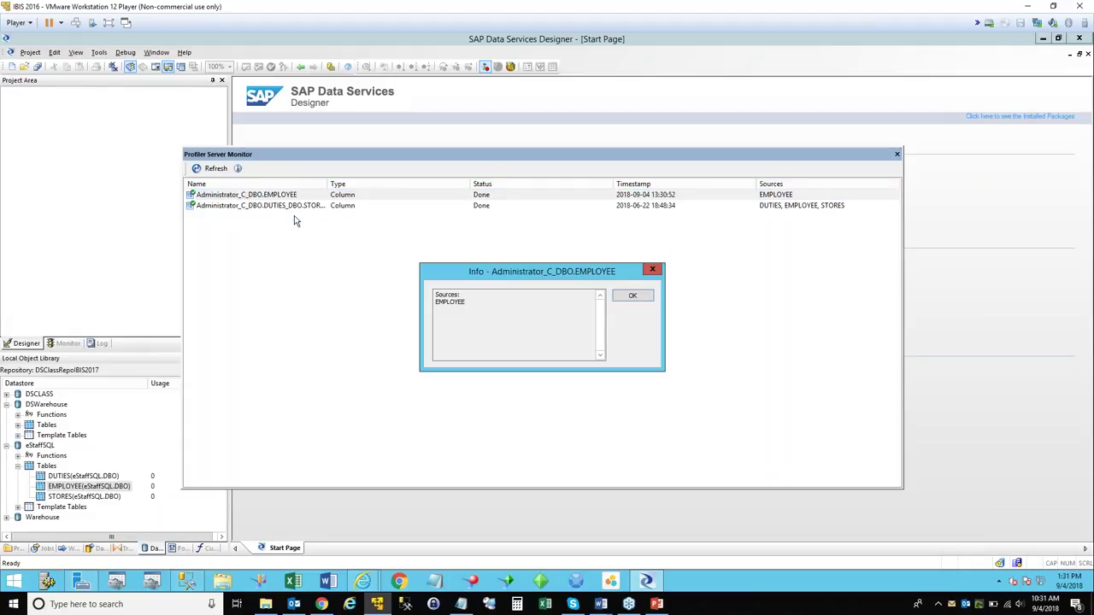
{"action": "left_click", "coordinate": [654, 271]}
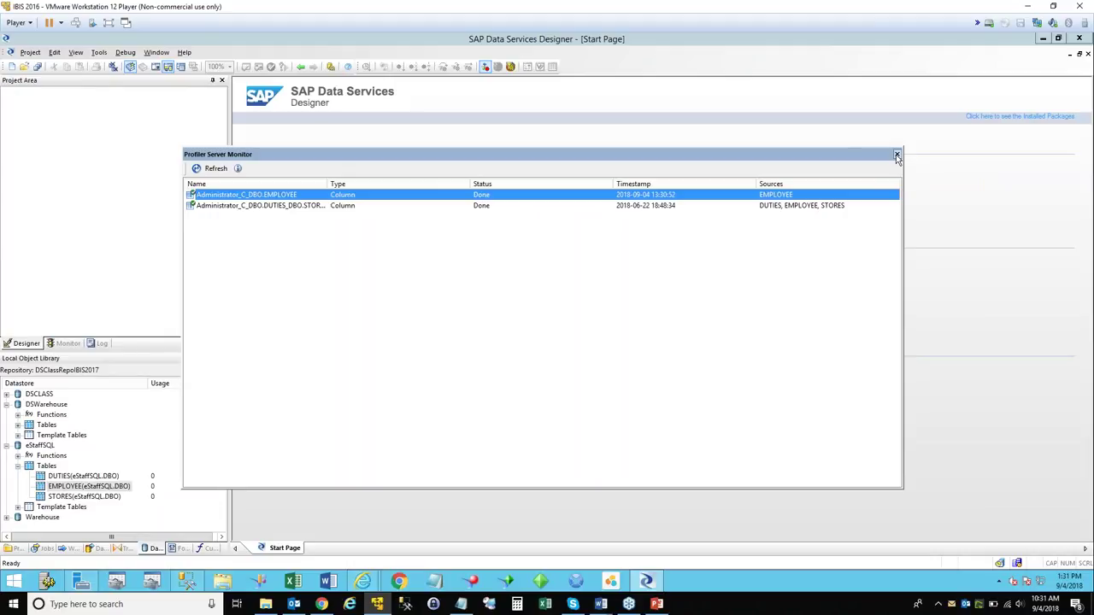
{"action": "left_click", "coordinate": [897, 157]}
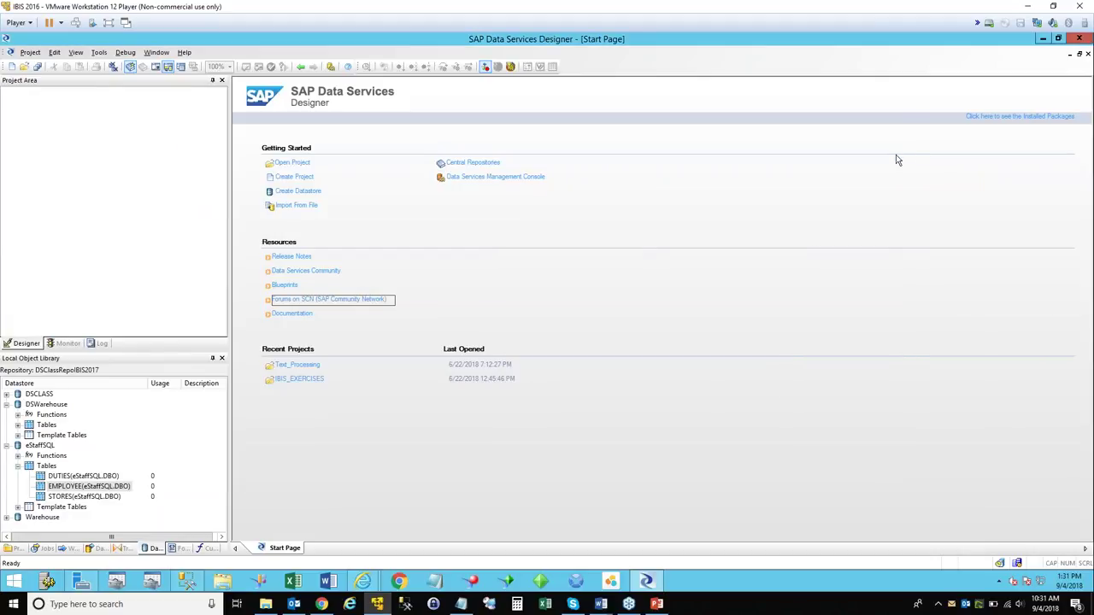
Open View Data for EMPLOYEE(eStaffSQL.DBO) to list its 143 records, and enlarge the preview window.
{"action": "right_click", "coordinate": [106, 485]}
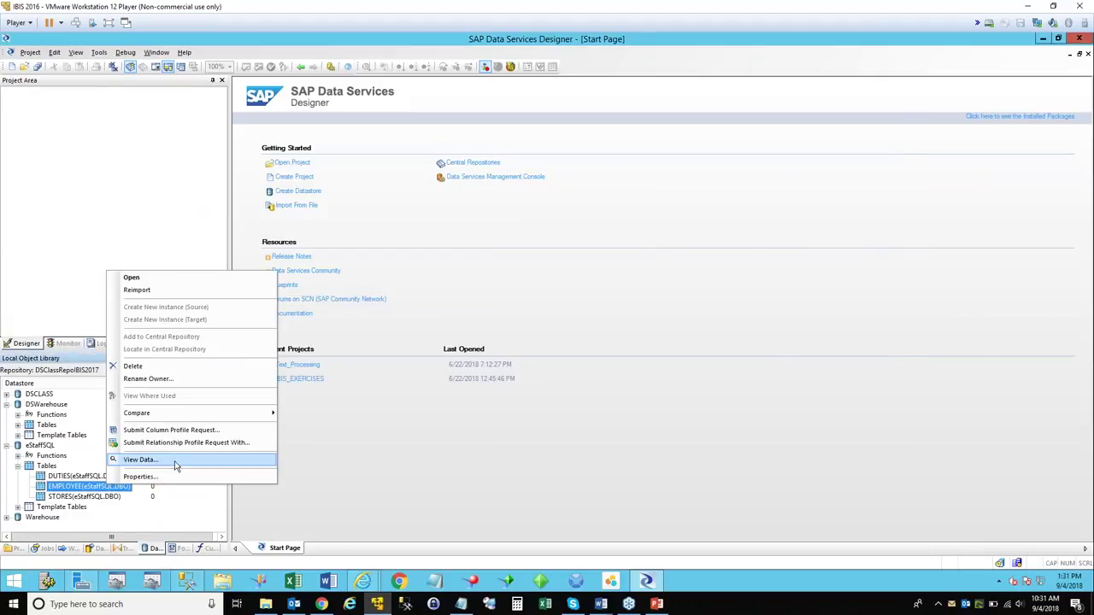
{"action": "left_click", "coordinate": [174, 461]}
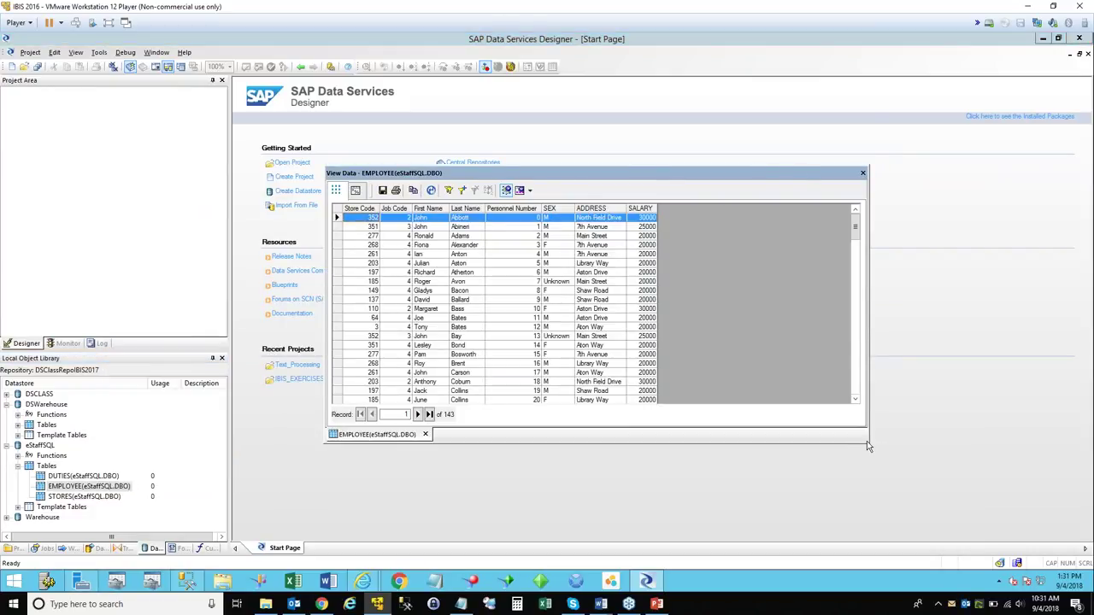
{"action": "left_click_drag", "start_coordinate": [867, 441], "coordinate": [1064, 531]}
{"action": "left_click_drag", "start_coordinate": [580, 179], "coordinate": [675, 531]}
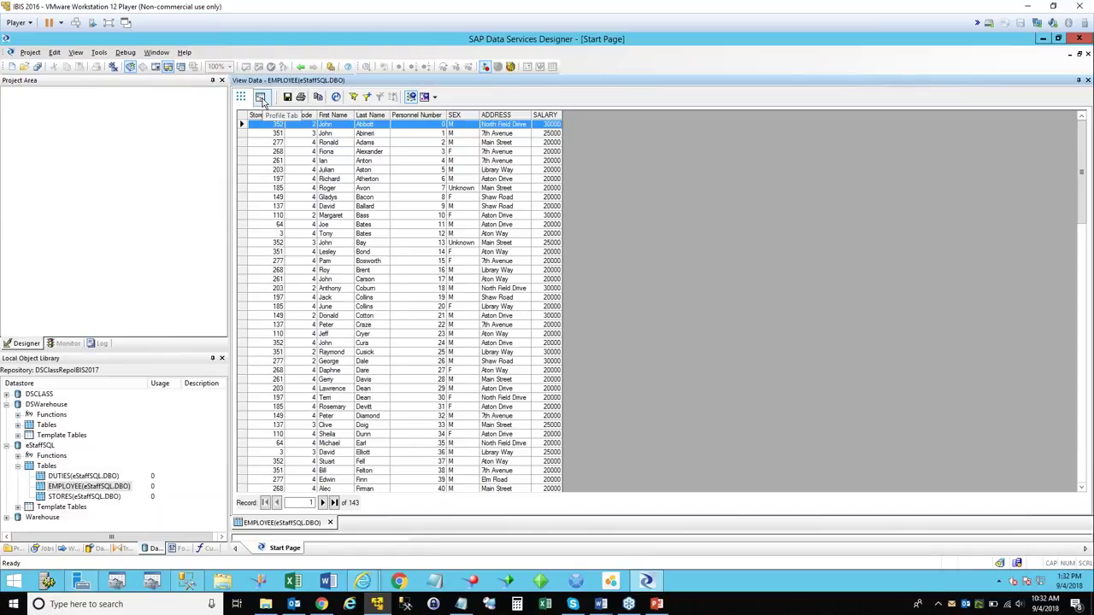
{"action": "left_click", "coordinate": [261, 98]}
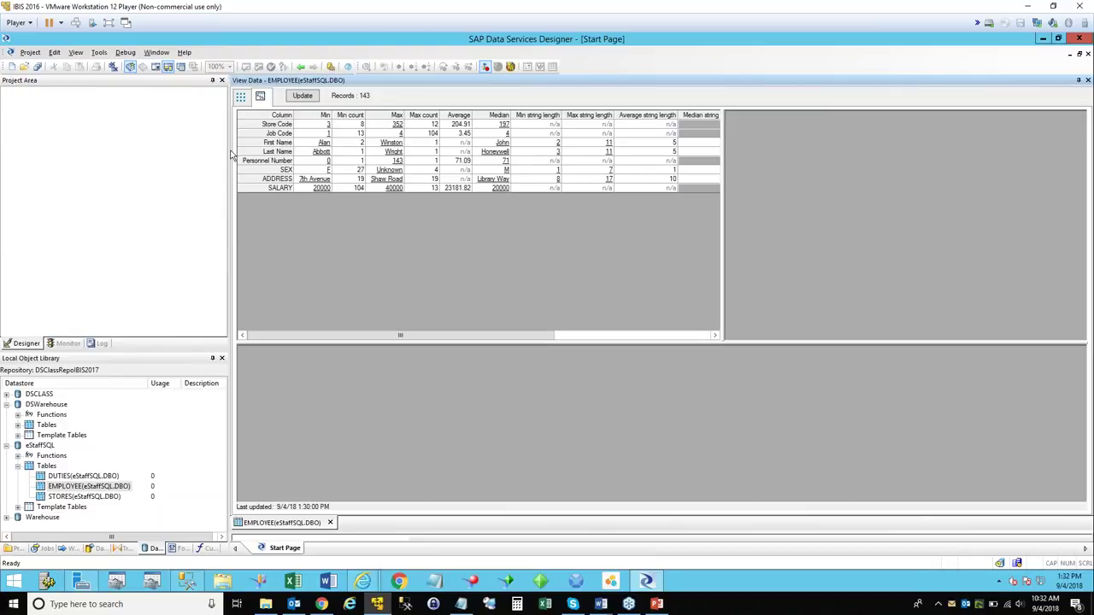
Widen the data area and scroll the EMPLOYEE profile grid to reveal the Distincts, Nulls and Patterns columns.
{"action": "left_click_drag", "start_coordinate": [229, 183], "coordinate": [144, 186]}
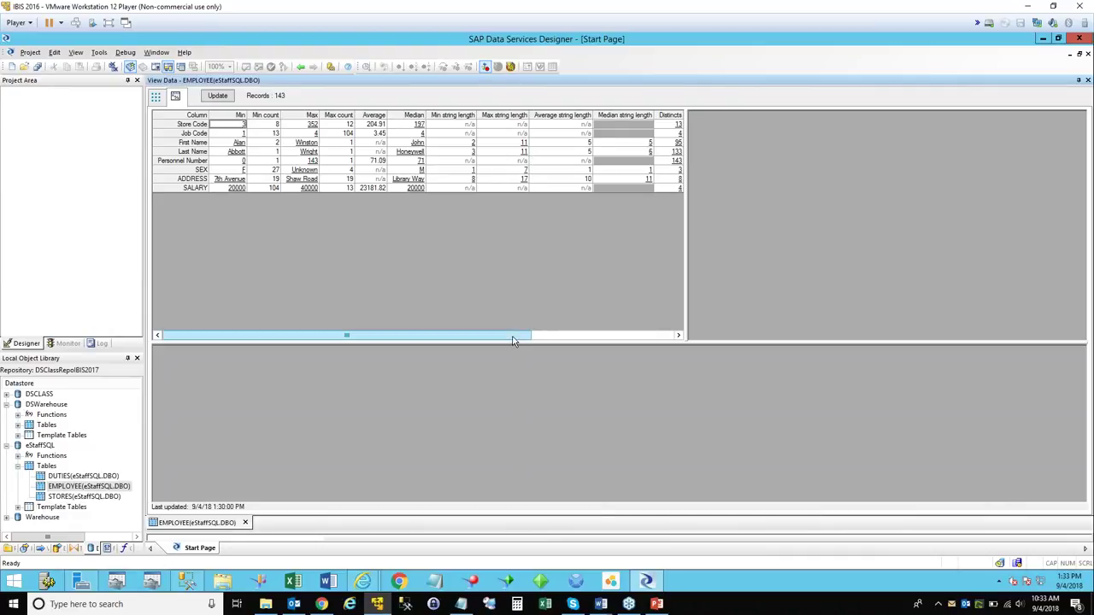
{"action": "left_click", "coordinate": [677, 336]}
{"action": "left_click", "coordinate": [678, 336]}
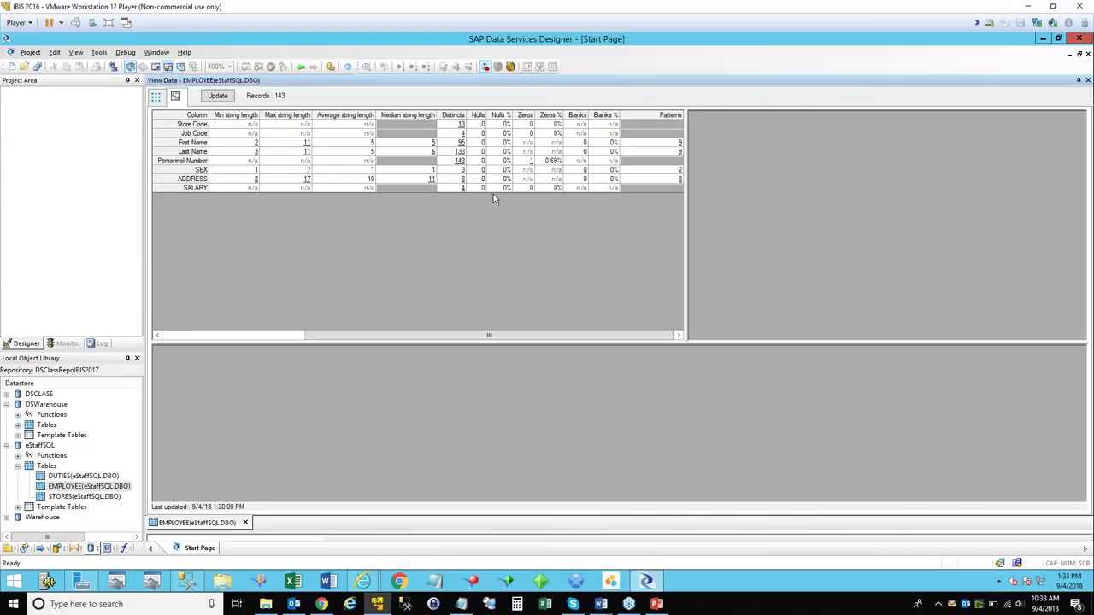
{"action": "left_click_drag", "start_coordinate": [368, 337], "coordinate": [198, 341]}
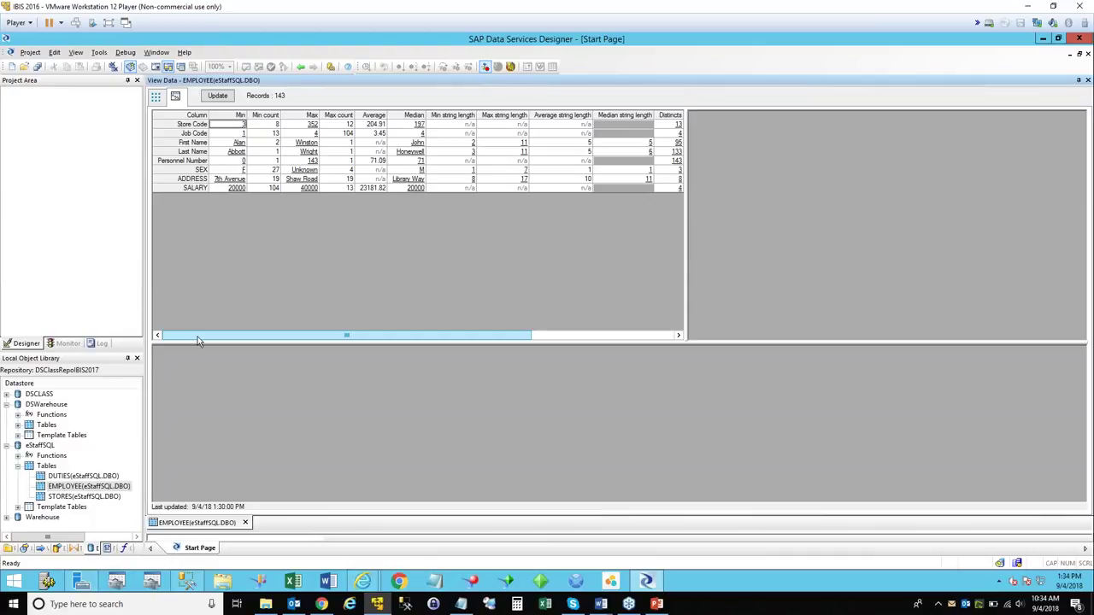
{"action": "left_click", "coordinate": [554, 336]}
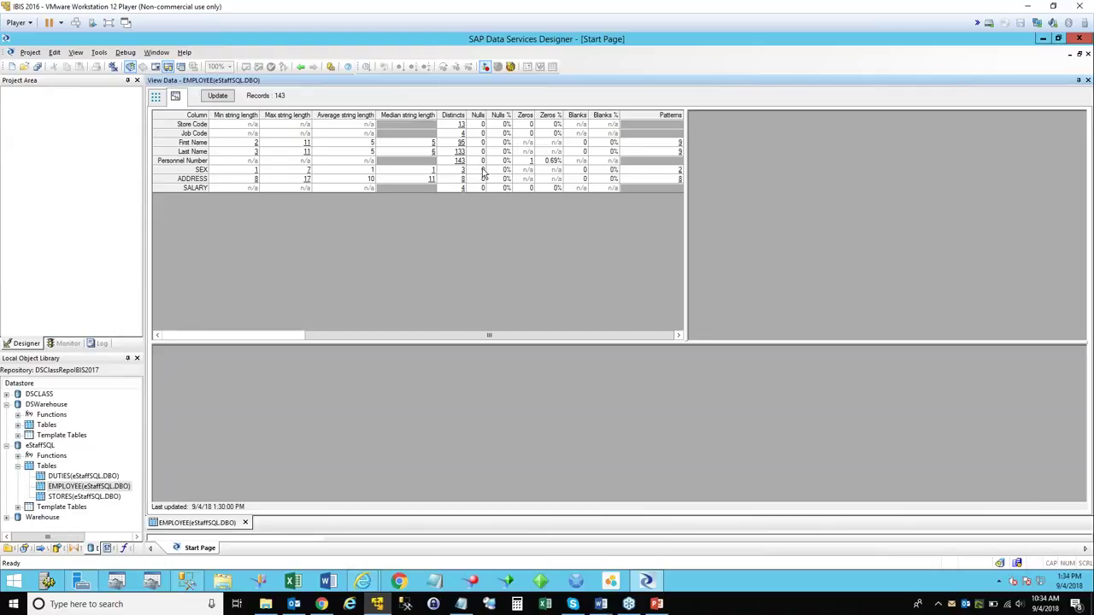
Show the distinct-value breakdowns for Store Code and Job Code, then SEX: M 112, F 27, Unknown 4.
{"action": "left_click", "coordinate": [461, 125]}
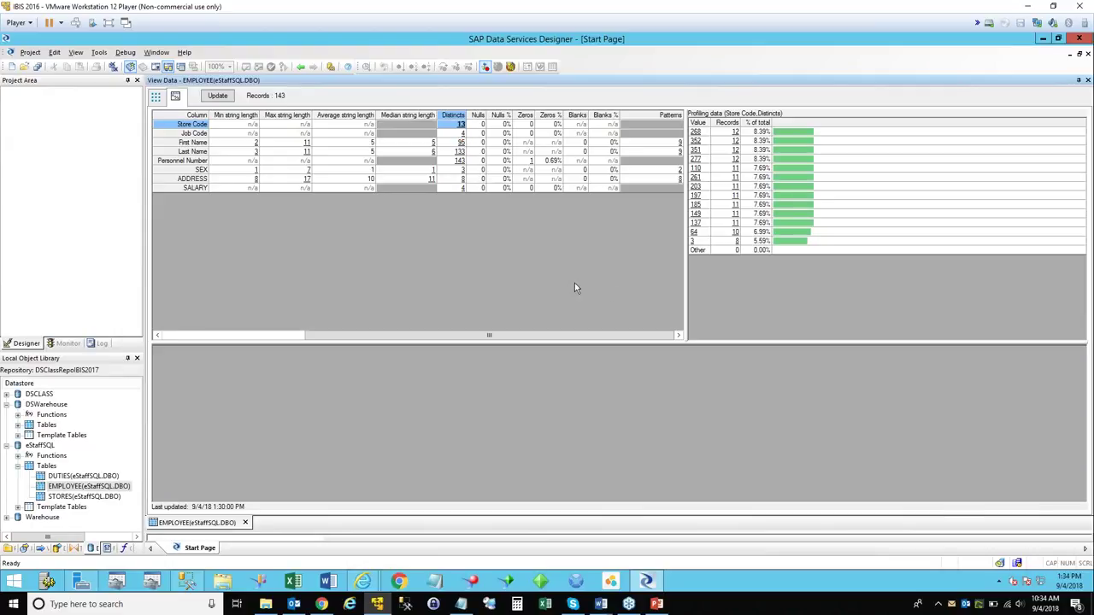
{"action": "left_click_drag", "start_coordinate": [684, 275], "coordinate": [553, 268]}
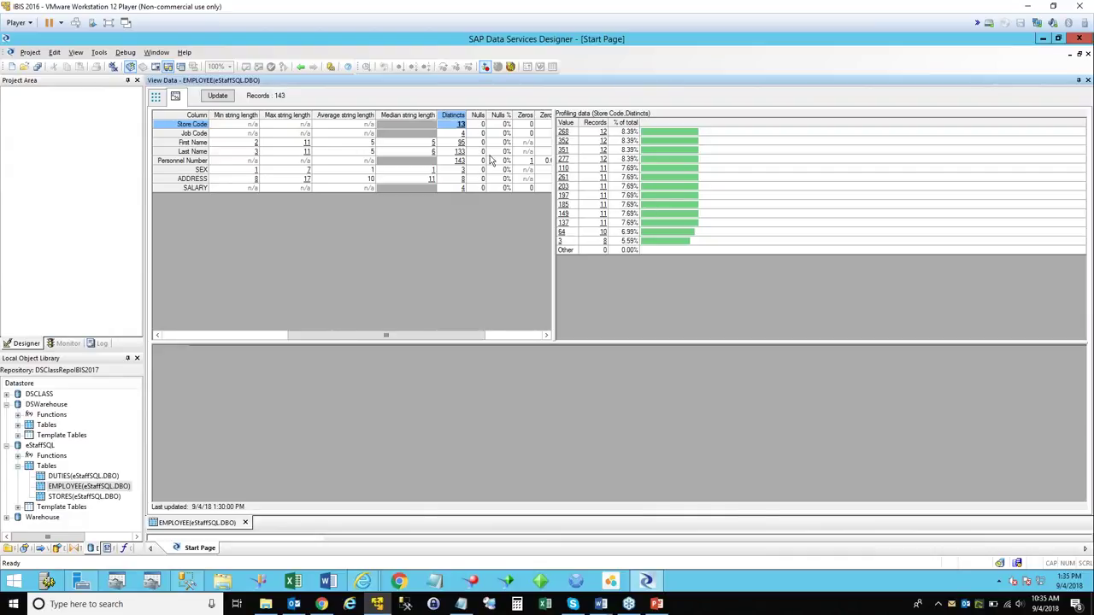
{"action": "left_click", "coordinate": [463, 134]}
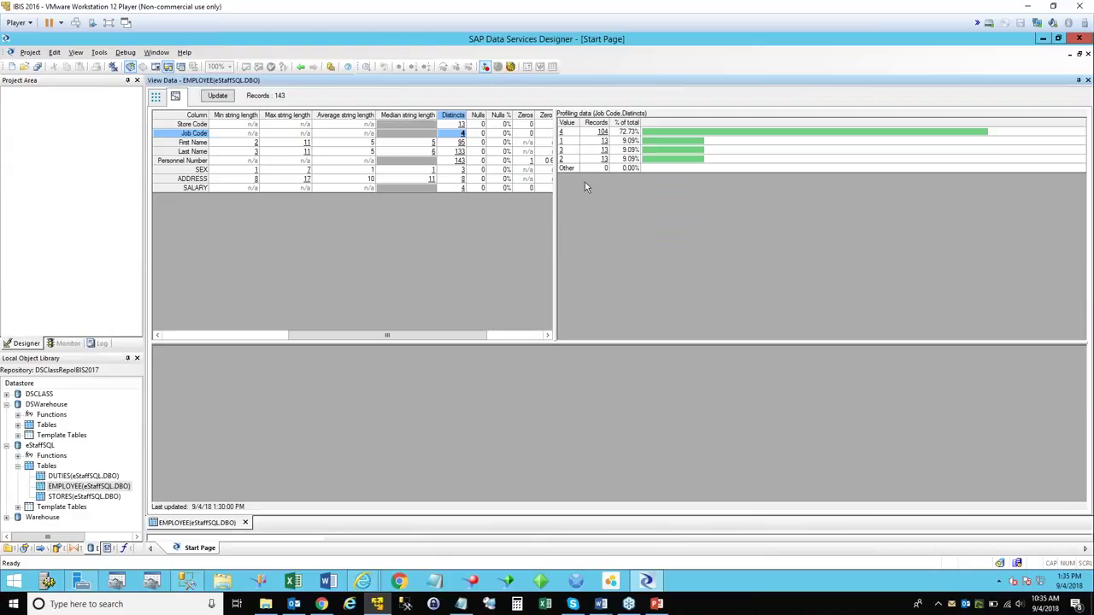
{"action": "left_click", "coordinate": [460, 124]}
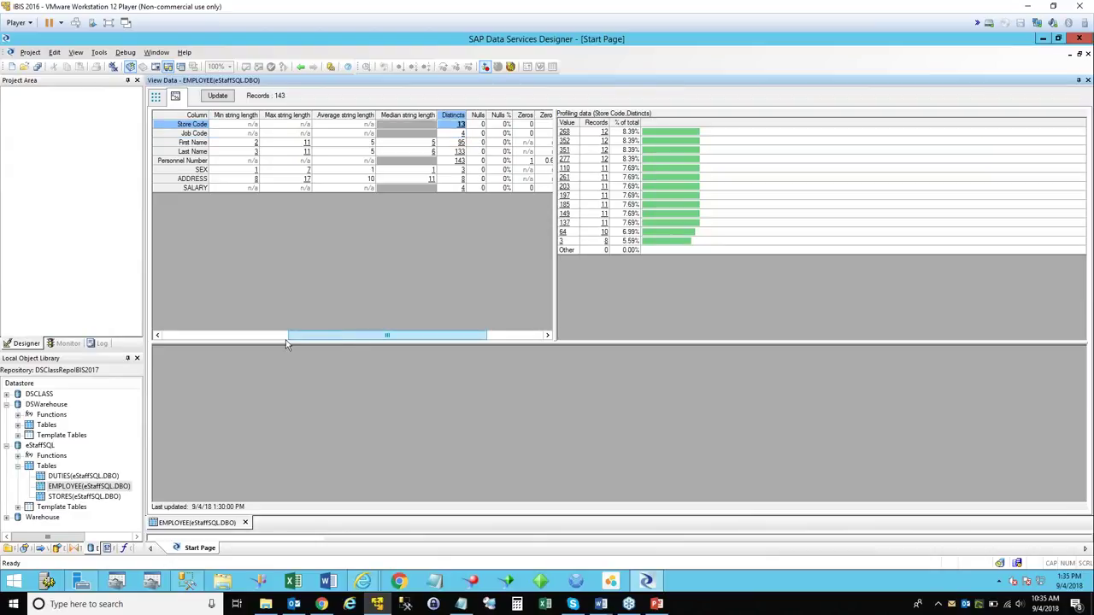
{"action": "left_click", "coordinate": [462, 171]}
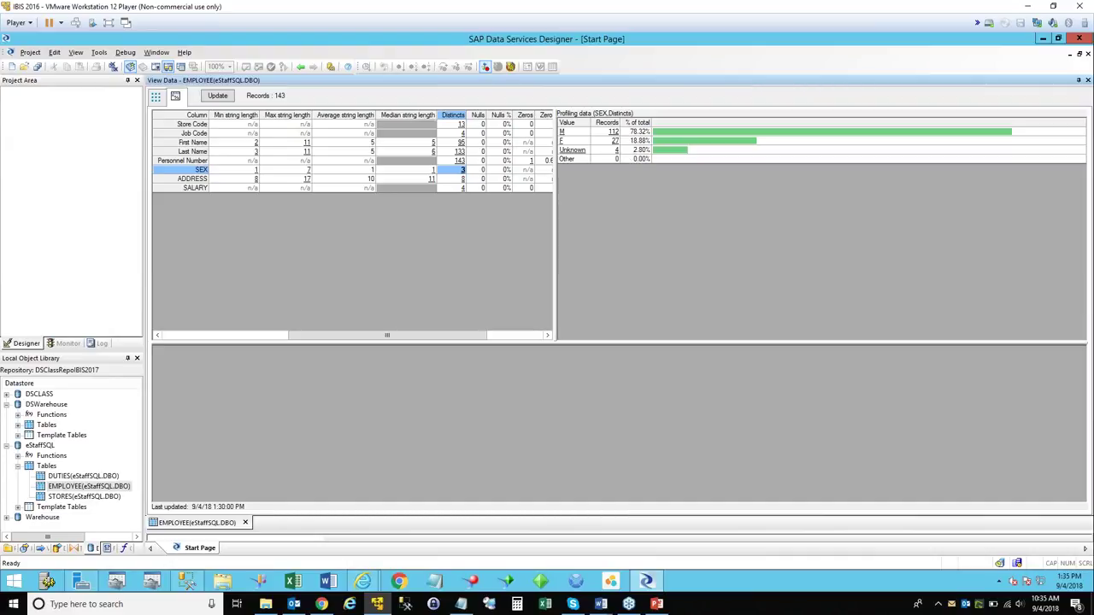
Drill down to the 4 Unknown-SEX records and inspect the last record's Store Code and SALARY.
{"action": "left_click", "coordinate": [615, 149]}
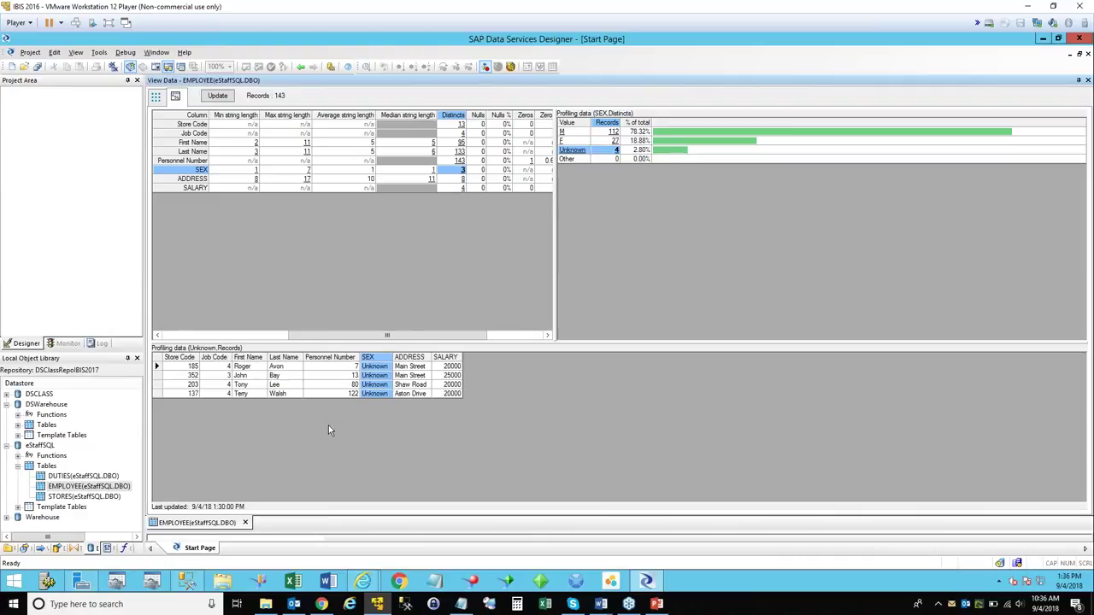
{"action": "left_click", "coordinate": [158, 394]}
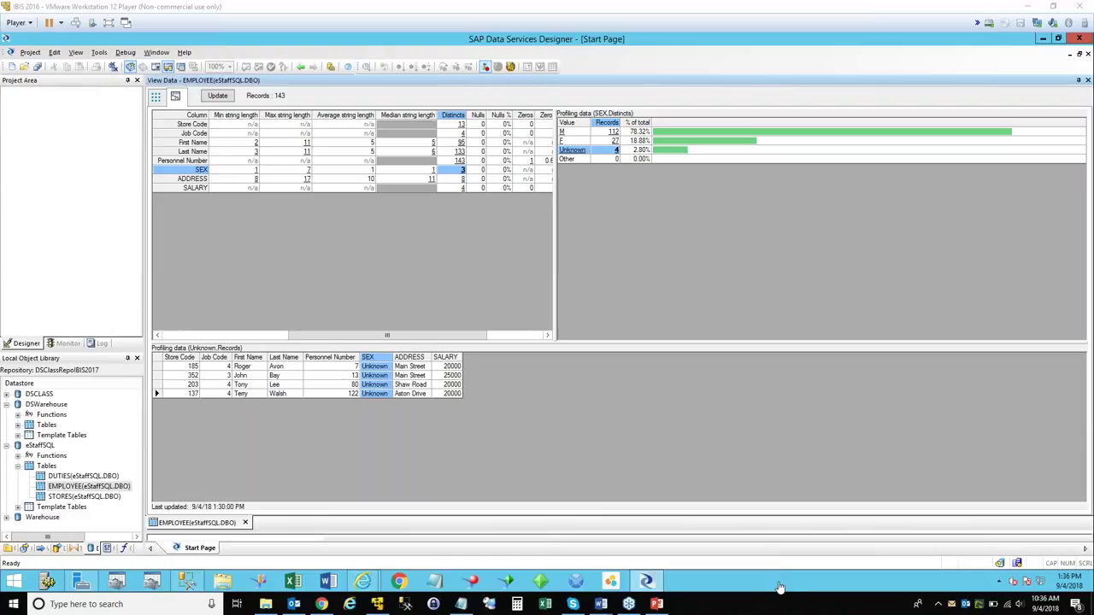
{"action": "left_click", "coordinate": [155, 361]}
{"action": "left_click", "coordinate": [447, 396]}
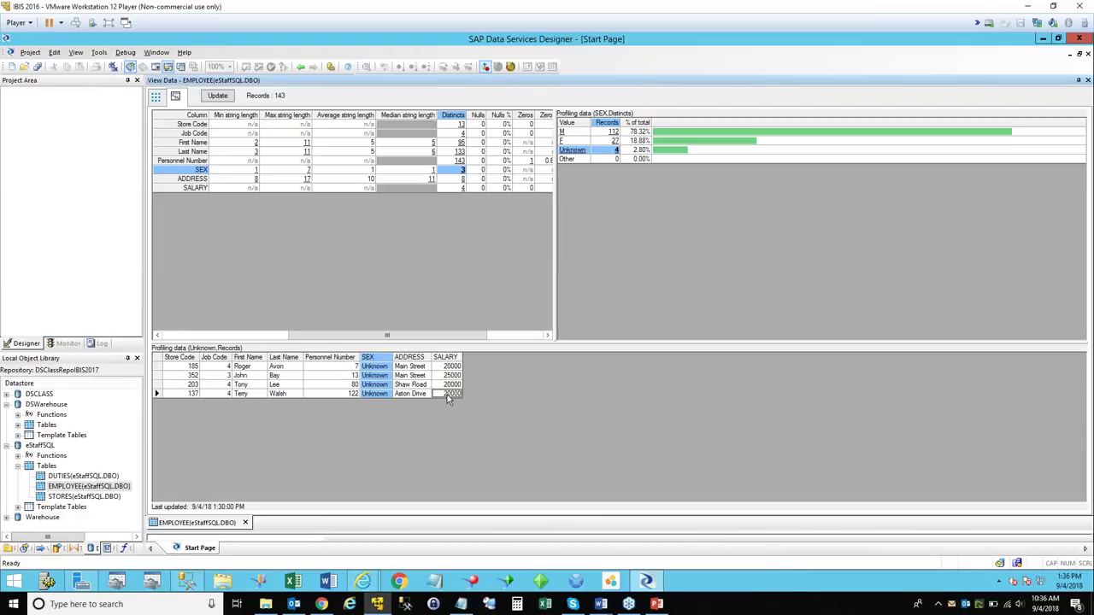
{"action": "right_click", "coordinate": [176, 366]}
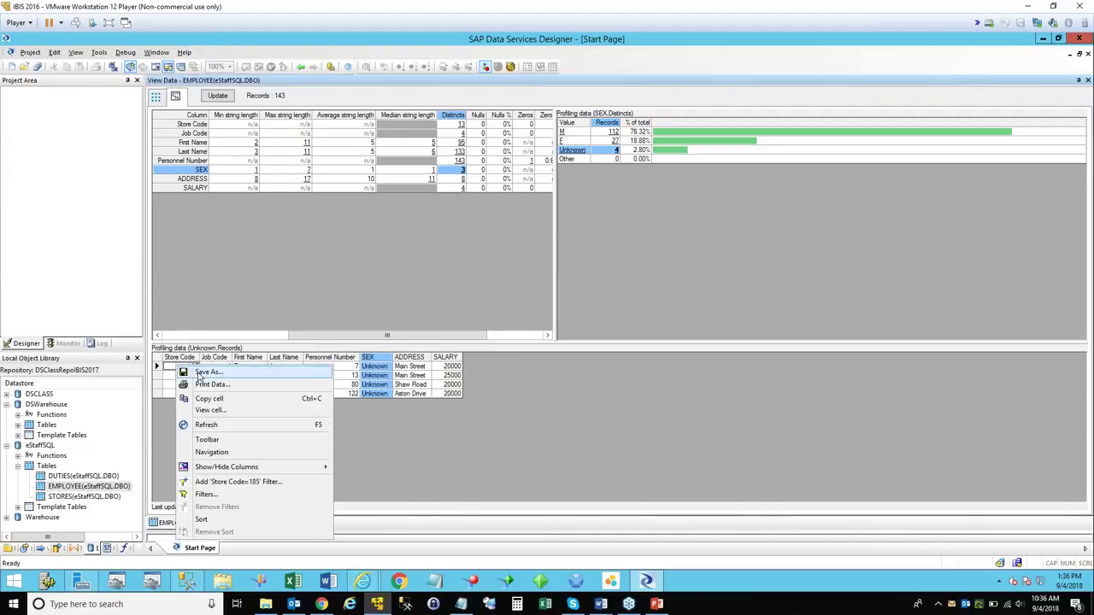
Export the Unknown records to the Desktop as a CSV (Comma delimited) file named data_unknown.
{"action": "left_click", "coordinate": [203, 377]}
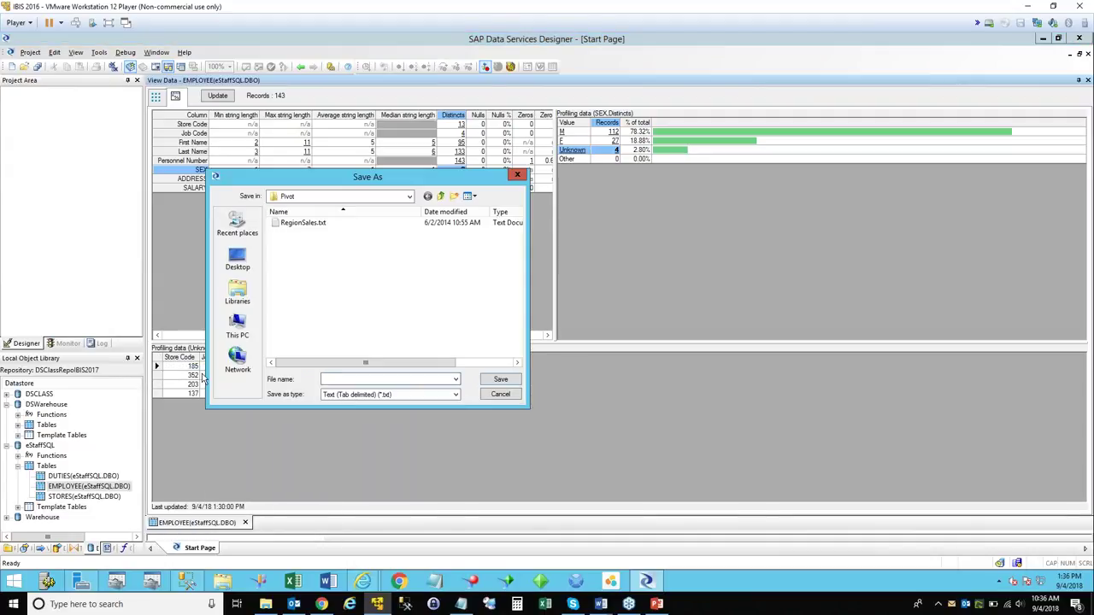
{"action": "left_click", "coordinate": [426, 395]}
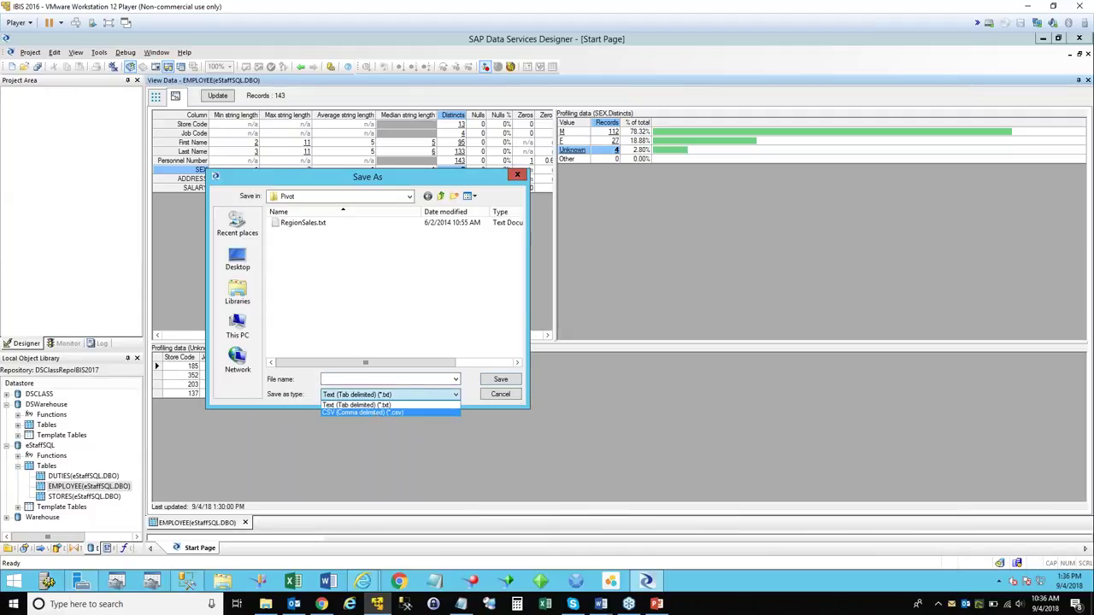
{"action": "left_click", "coordinate": [363, 413]}
{"action": "left_click", "coordinate": [238, 259]}
{"action": "left_click", "coordinate": [333, 380]}
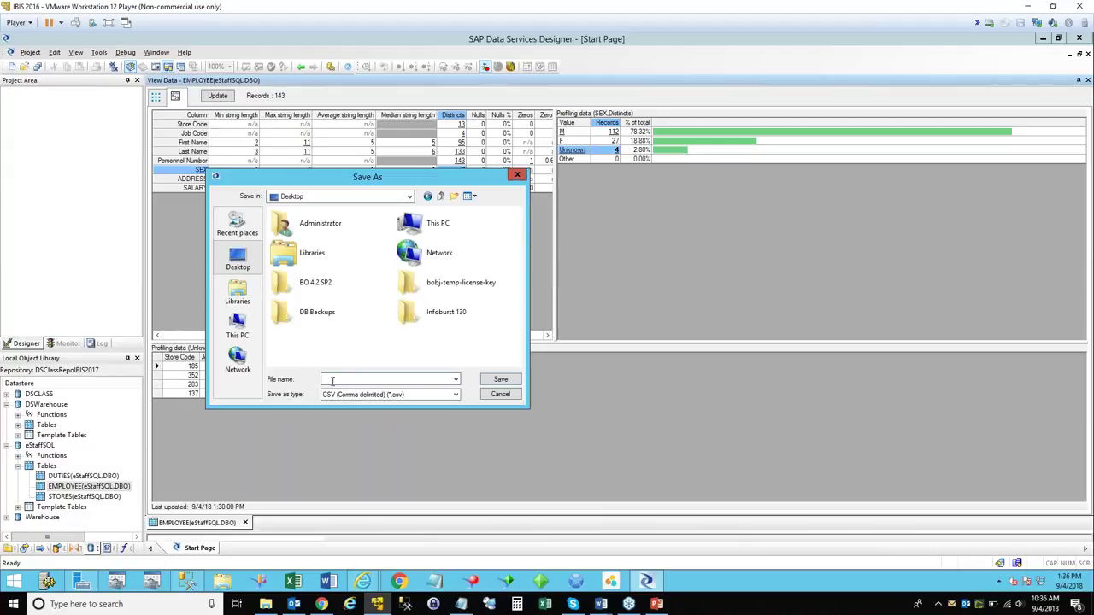
{"action": "type", "text": "d"}
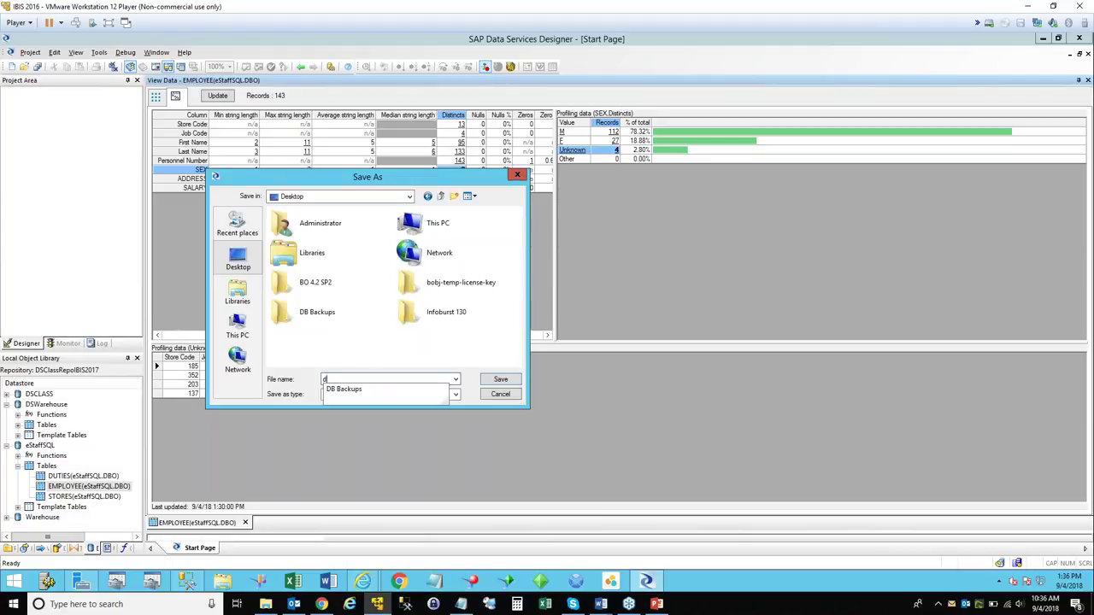
{"action": "type", "text": "ata_u"}
{"action": "type", "text": "known"}
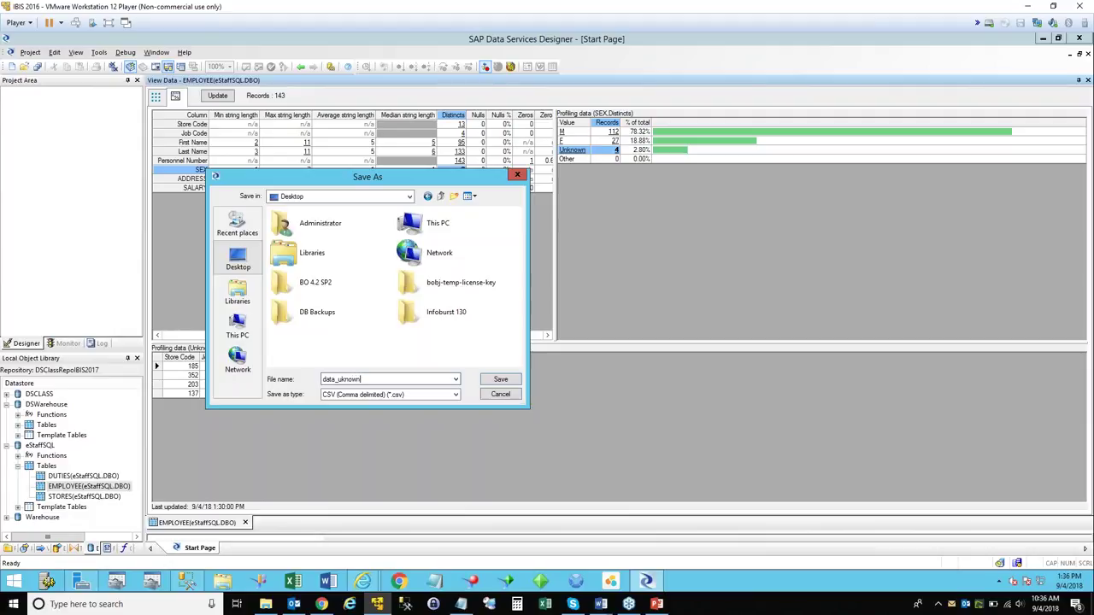
{"action": "left_click", "coordinate": [340, 380]}
{"action": "left_click", "coordinate": [492, 380]}
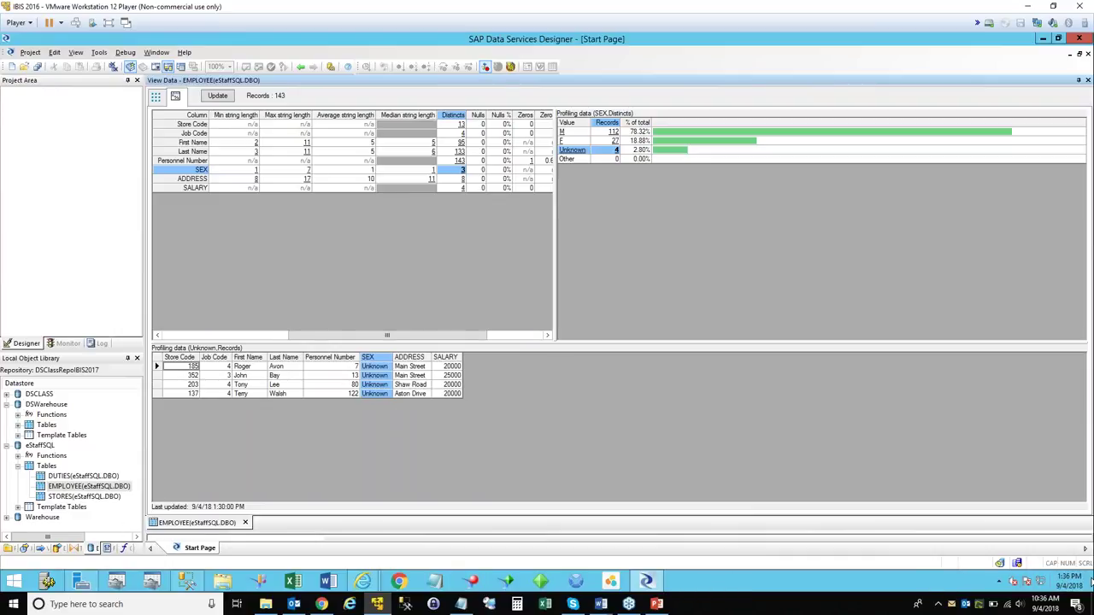
{"action": "left_click", "coordinate": [1091, 582]}
Open data_unknown.csv in Excel, review the four records in A1:H5, then close Excel.
{"action": "double_click", "coordinate": [107, 174]}
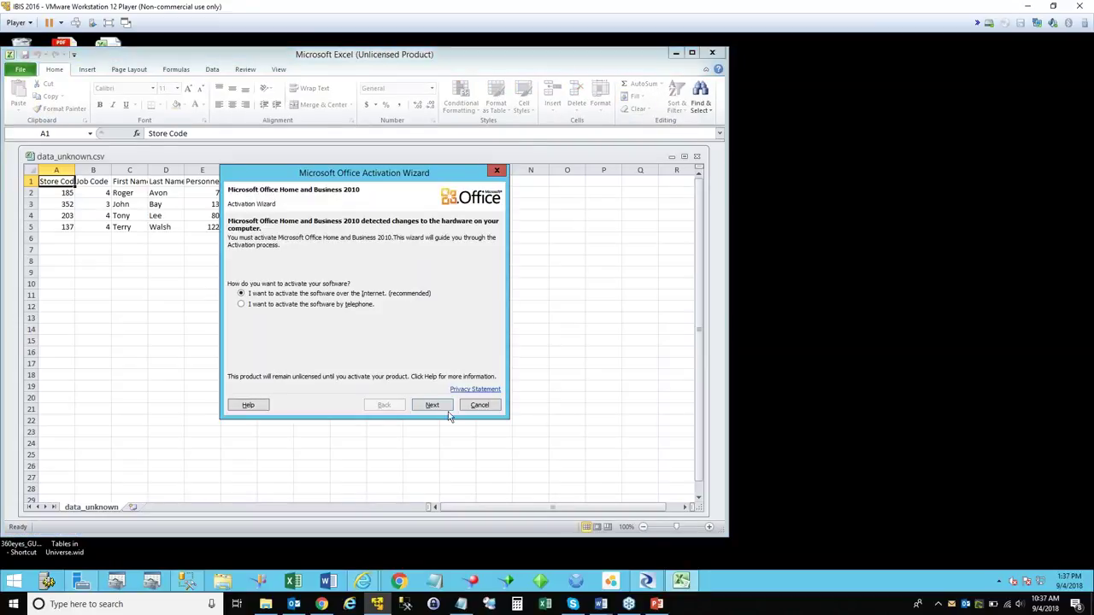
{"action": "left_click", "coordinate": [470, 405]}
{"action": "left_click", "coordinate": [684, 156]}
{"action": "left_click_drag", "start_coordinate": [37, 160], "coordinate": [110, 160]}
{"action": "left_click_drag", "start_coordinate": [244, 185], "coordinate": [295, 203]}
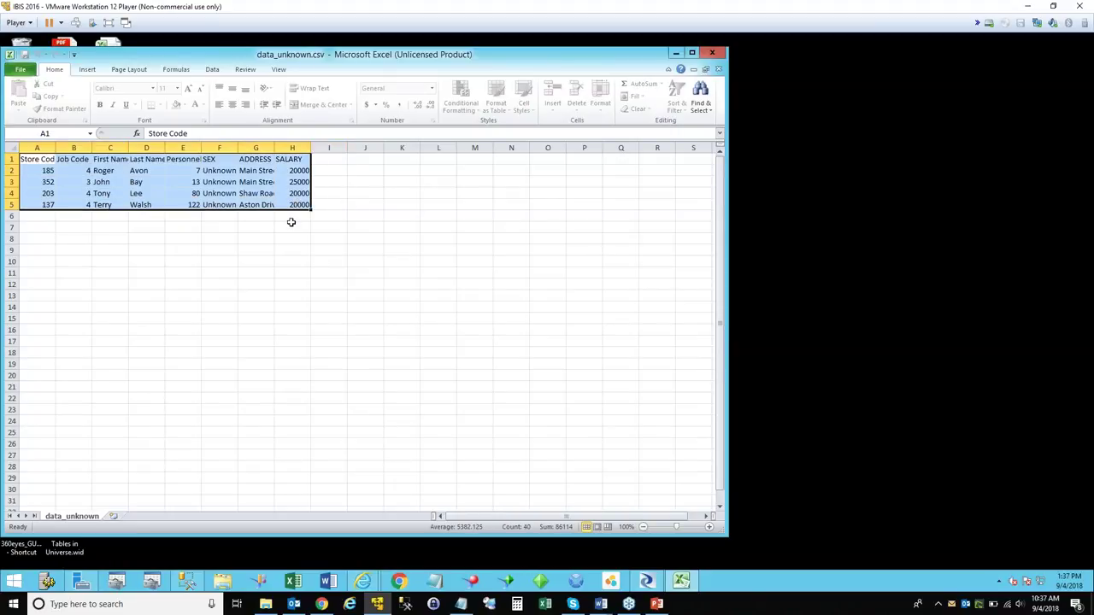
{"action": "left_click", "coordinate": [292, 227]}
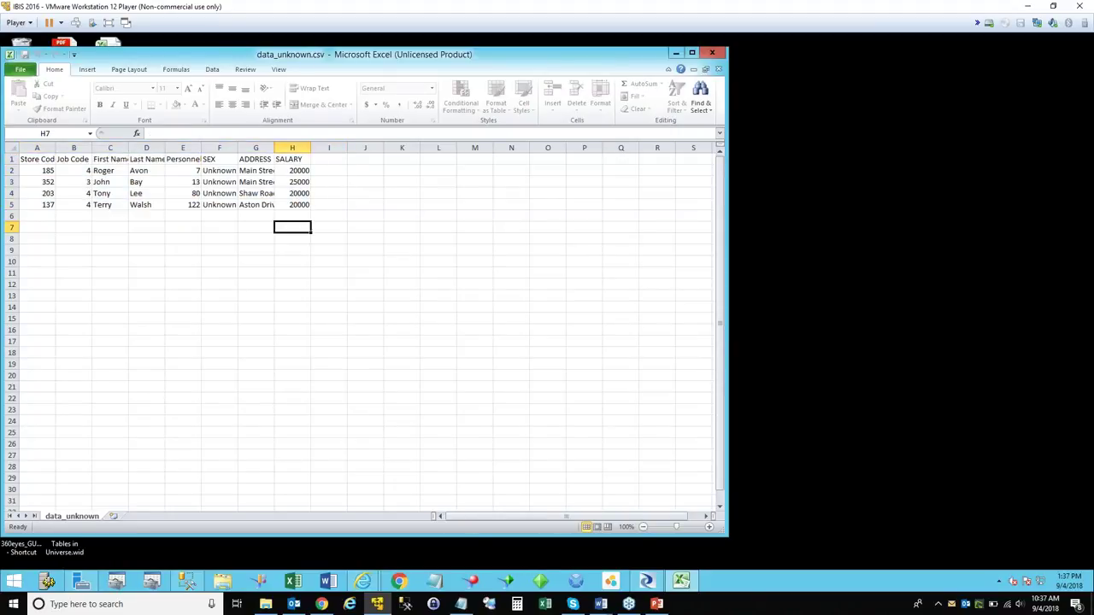
{"action": "left_click", "coordinate": [37, 149]}
{"action": "left_click", "coordinate": [137, 195]}
{"action": "left_click", "coordinate": [278, 205]}
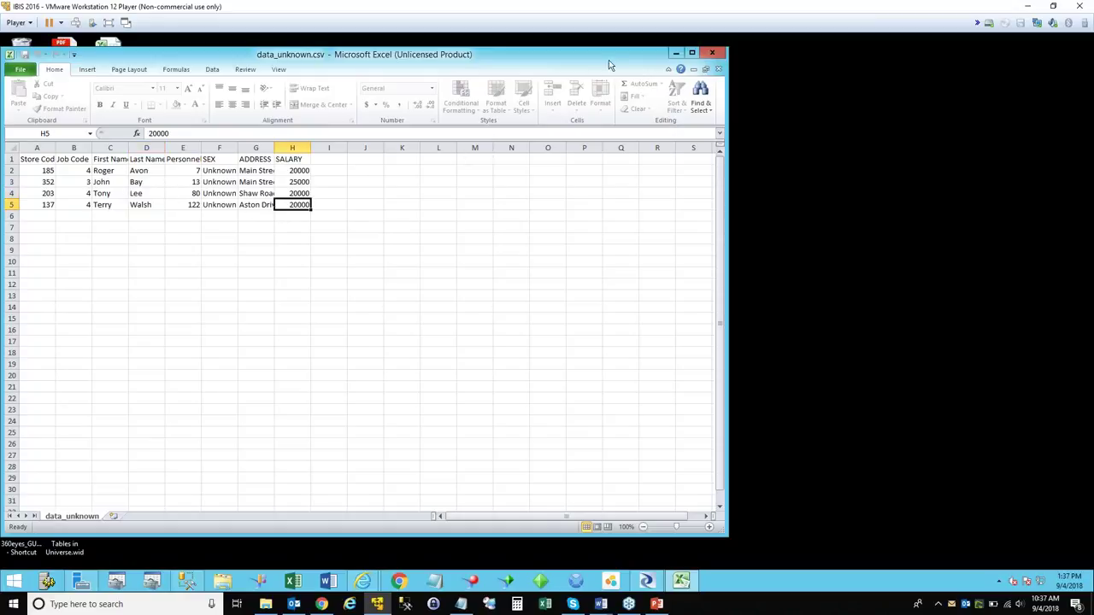
{"action": "left_click", "coordinate": [712, 53]}
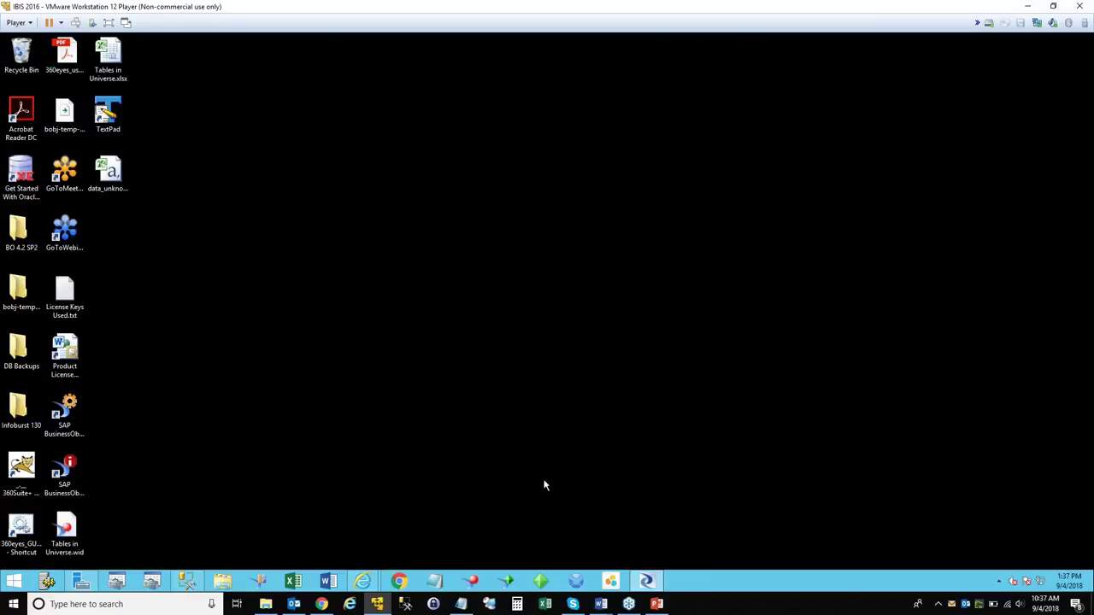
{"action": "left_click", "coordinate": [647, 581]}
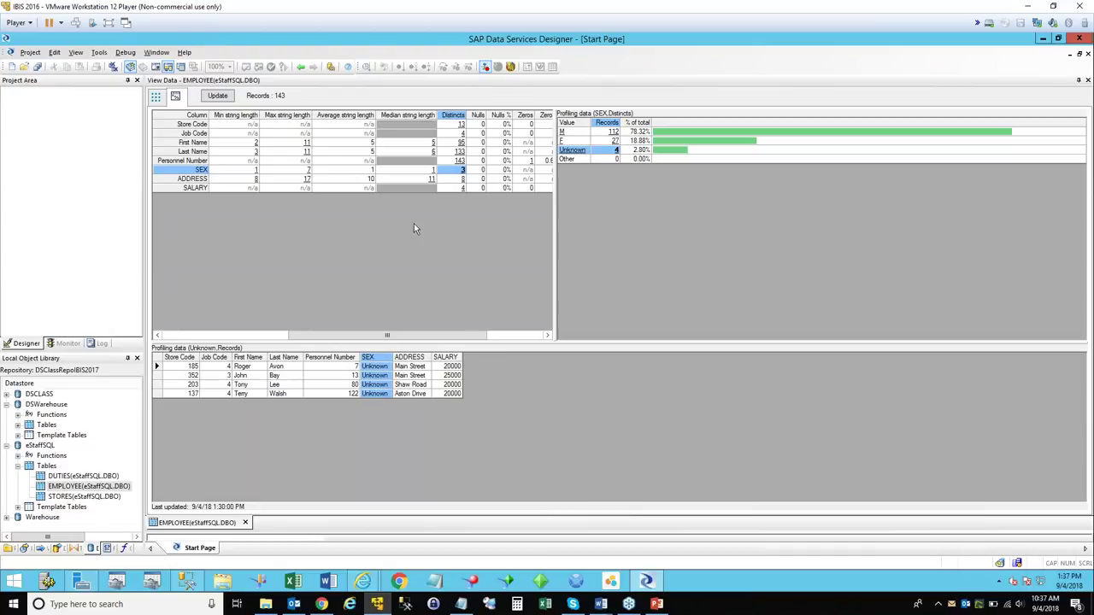
Scroll the EMPLOYEE profile grid right to show the Max string length through Patterns columns.
{"action": "left_click_drag", "start_coordinate": [558, 208], "coordinate": [649, 224]}
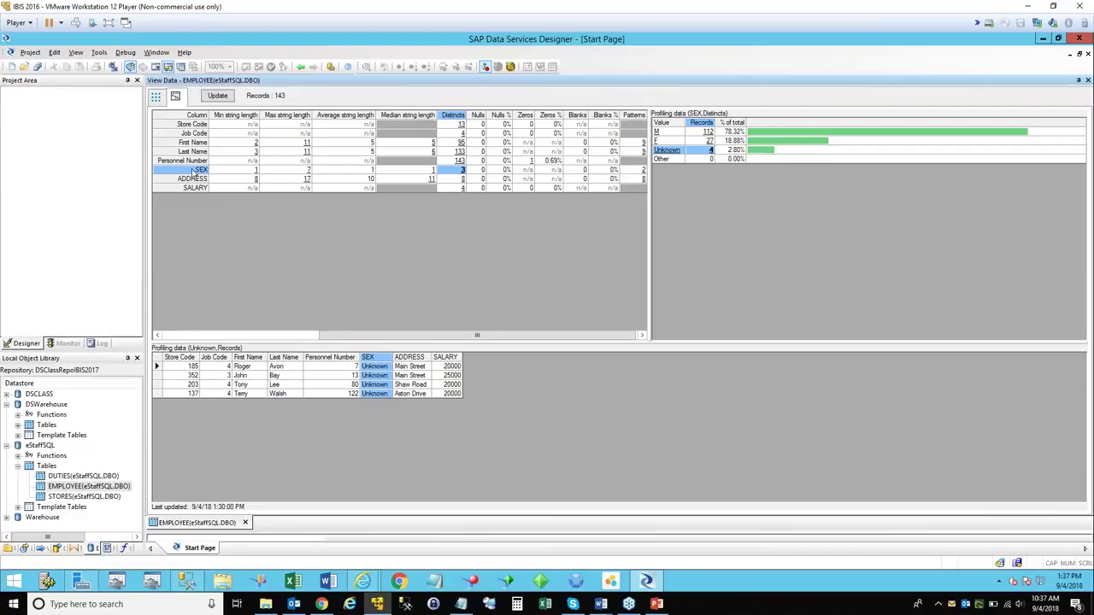
{"action": "scroll", "coordinate": [532, 168], "scroll_direction": "left", "scroll_amount": 3}
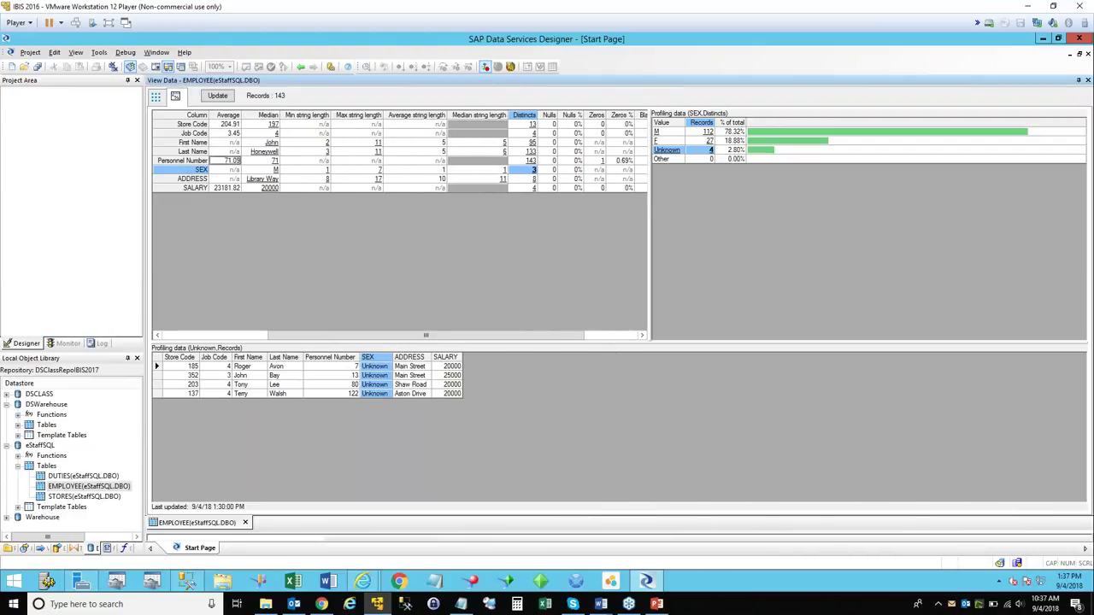
{"action": "left_click", "coordinate": [611, 336]}
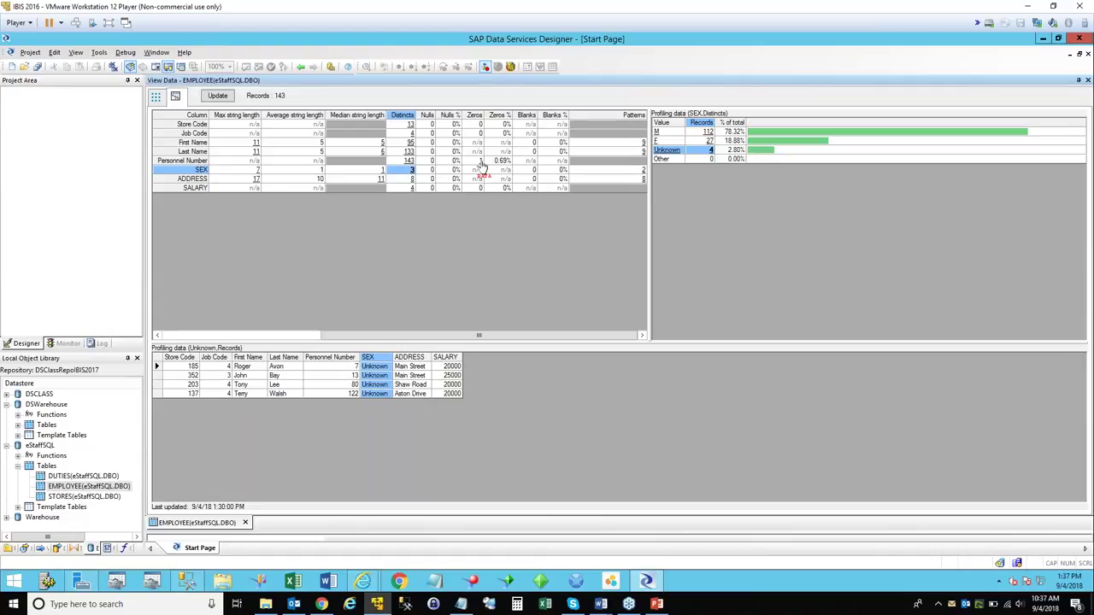
{"action": "left_click", "coordinate": [480, 161]}
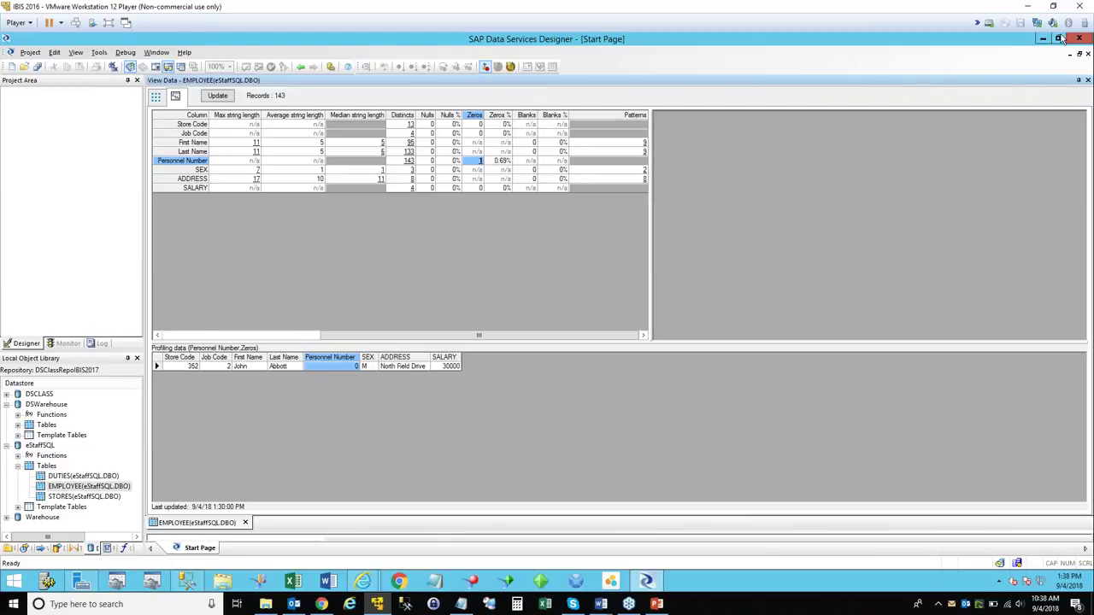
Close the EMPLOYEE View Data tab.
{"action": "left_click", "coordinate": [246, 522]}
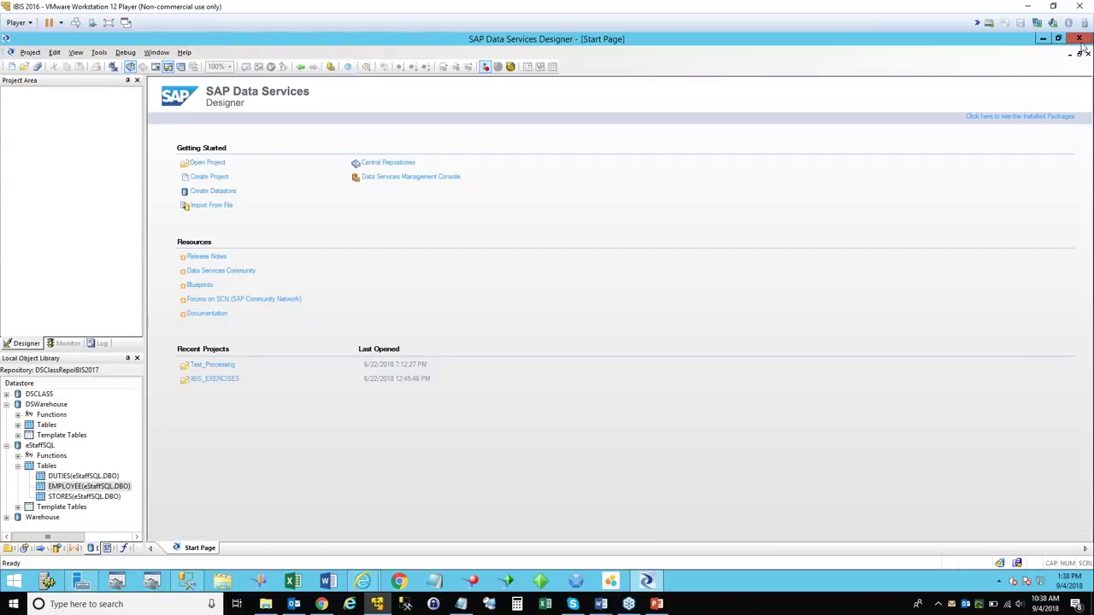
Widen the left panels and enlarge the Local Object Library.
{"action": "left_click_drag", "start_coordinate": [146, 461], "coordinate": [189, 459]}
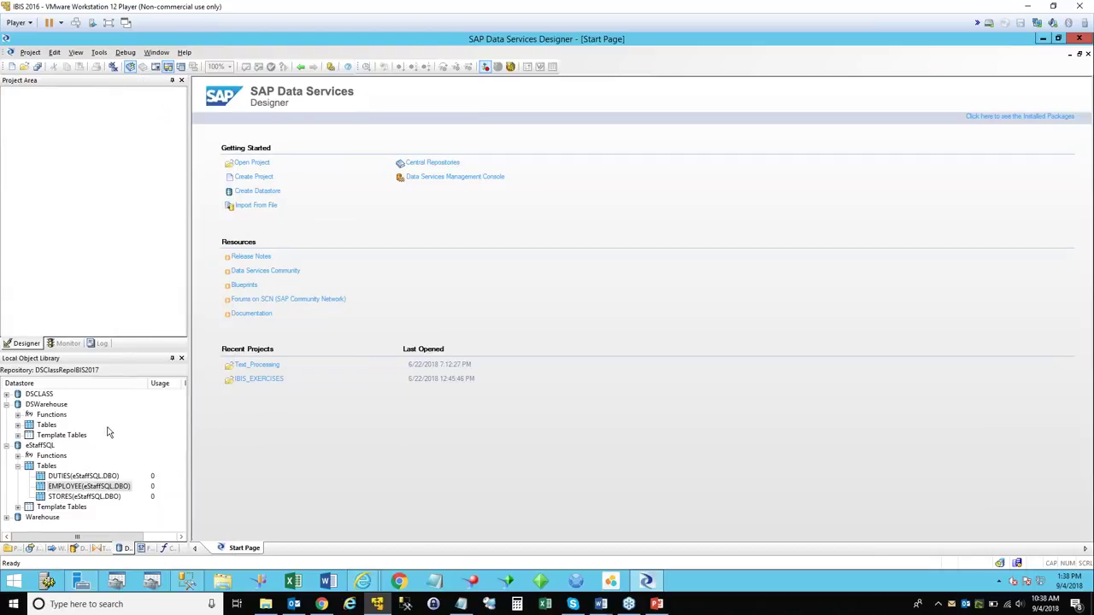
{"action": "left_click", "coordinate": [18, 425]}
{"action": "key", "text": "Left"}
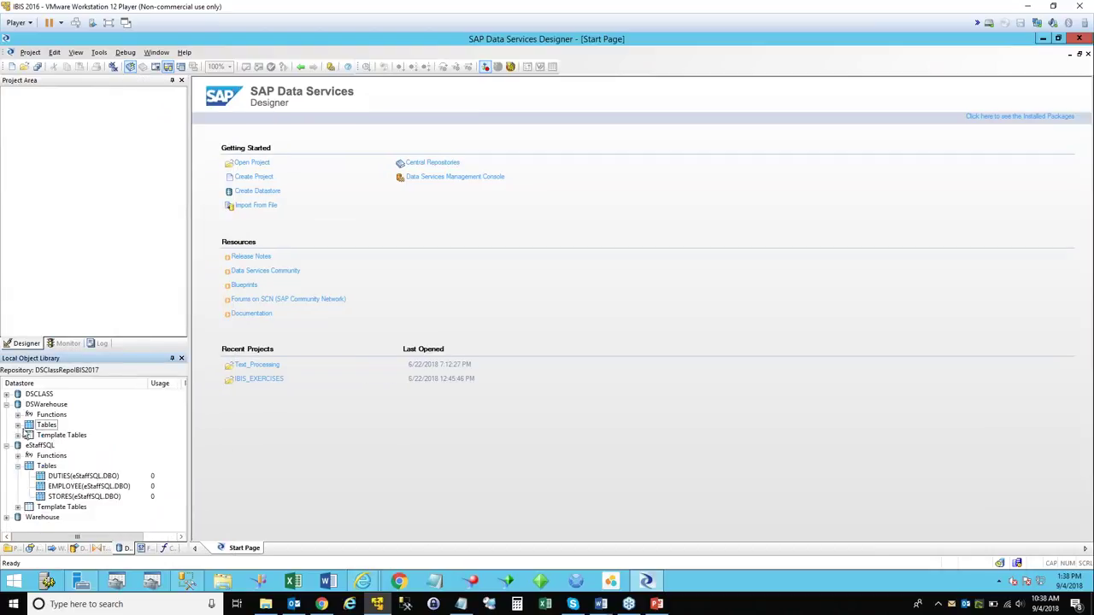
{"action": "left_click_drag", "start_coordinate": [189, 439], "coordinate": [239, 441]}
{"action": "left_click_drag", "start_coordinate": [205, 353], "coordinate": [205, 300]}
Browse the DSCLASS, eStaffSQL and Warehouse datastores, ending with DSWarehouse's four tables listed.
{"action": "left_click", "coordinate": [7, 341]}
{"action": "left_click", "coordinate": [17, 362]}
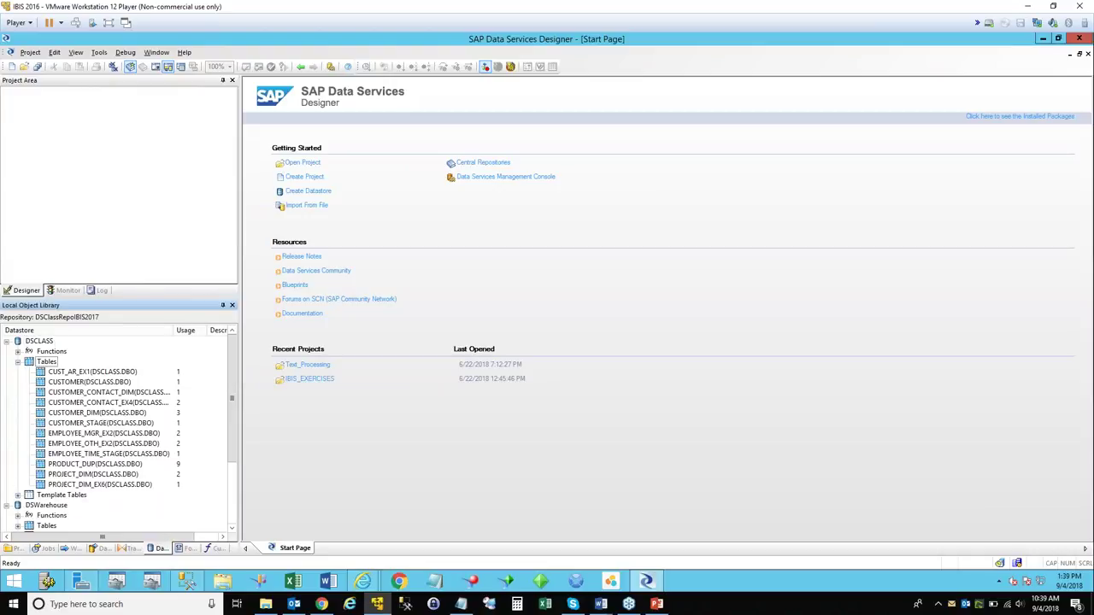
{"action": "left_click", "coordinate": [17, 362]}
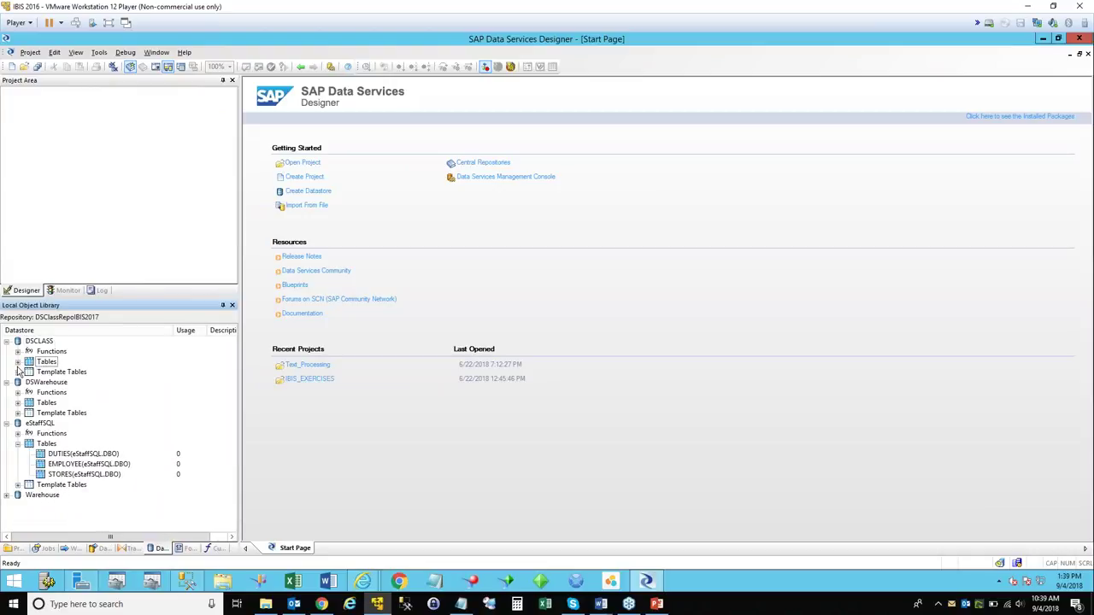
{"action": "left_click", "coordinate": [17, 444]}
{"action": "left_click", "coordinate": [7, 423]}
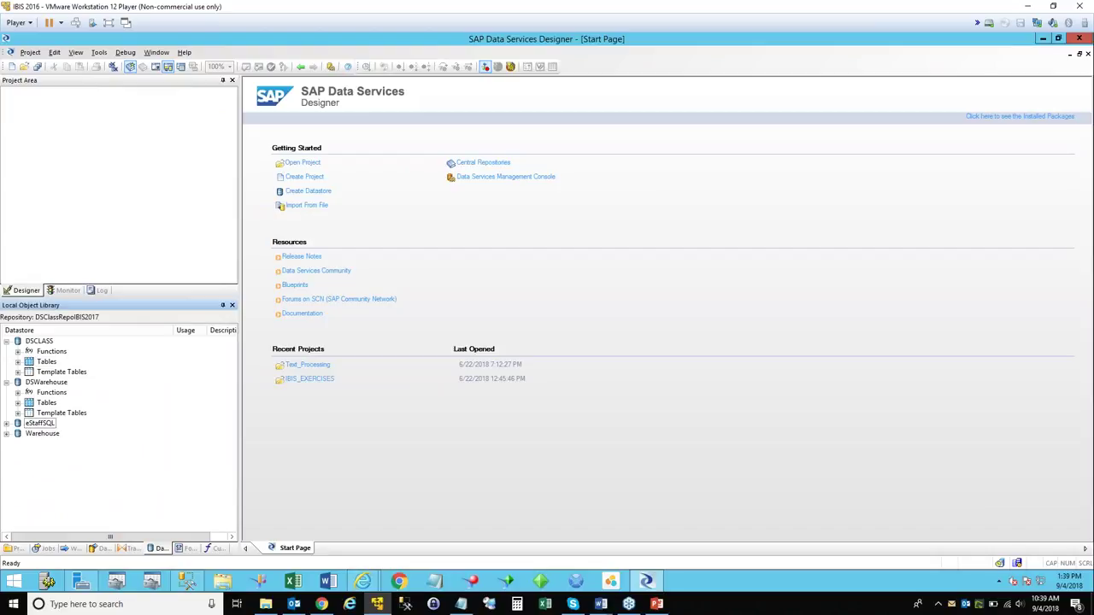
{"action": "left_click", "coordinate": [7, 434]}
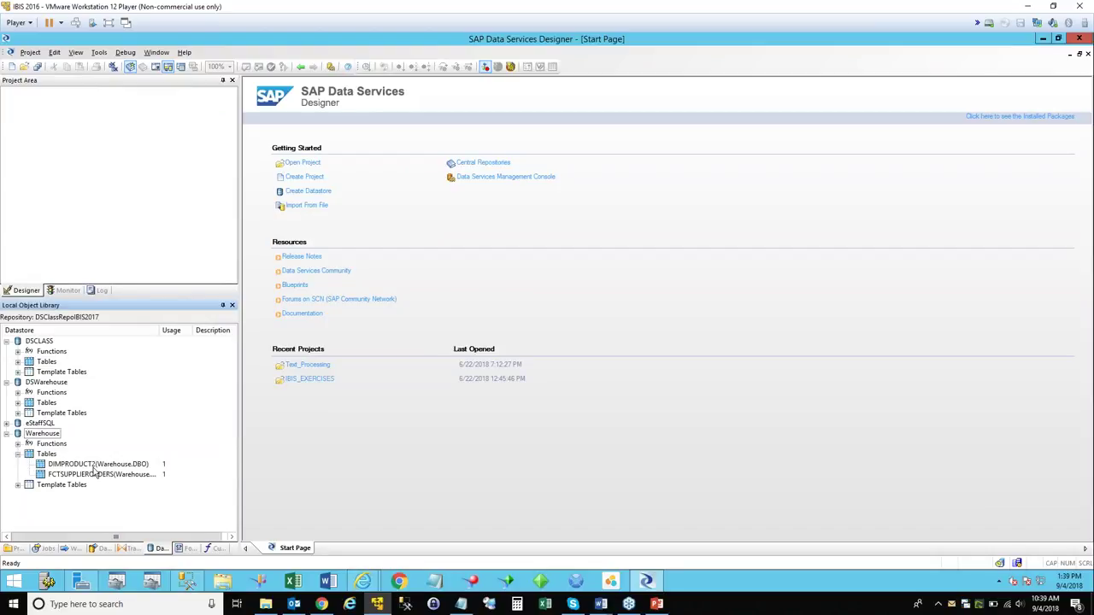
{"action": "left_click", "coordinate": [7, 434]}
{"action": "left_click", "coordinate": [17, 403]}
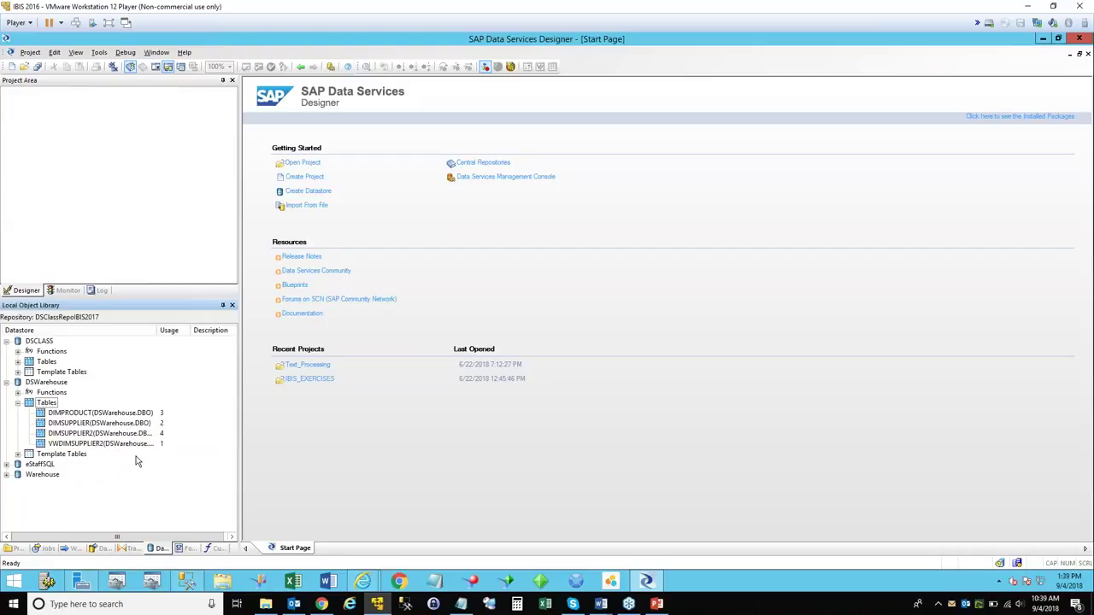
Collapse DSWarehouse, expand eStaffSQL > Tables, and open View Data for the DUTIES table.
{"action": "right_click", "coordinate": [89, 433]}
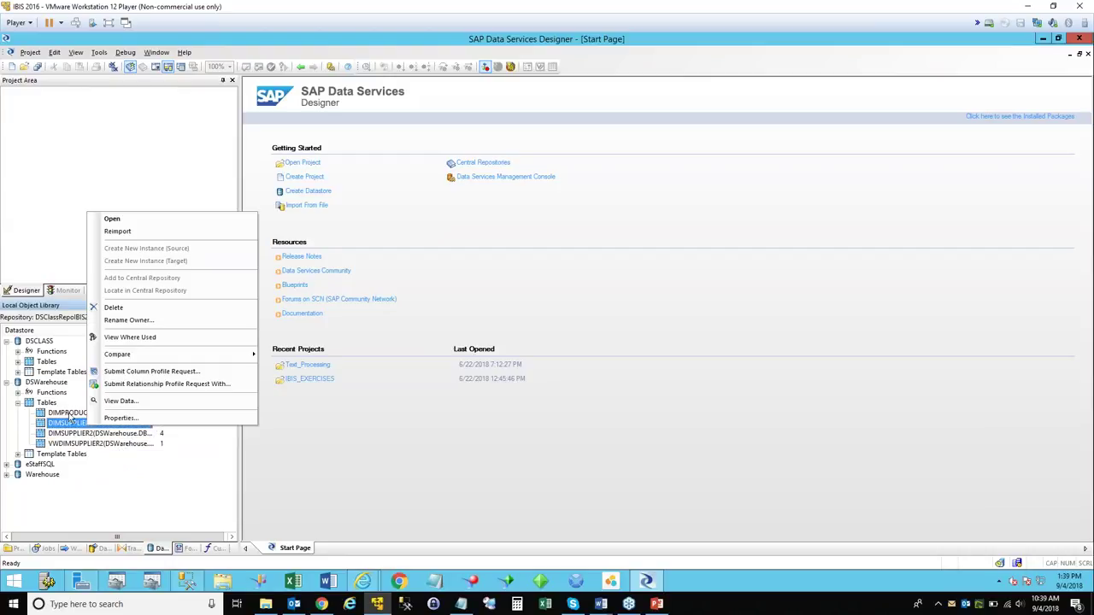
{"action": "right_click", "coordinate": [68, 413]}
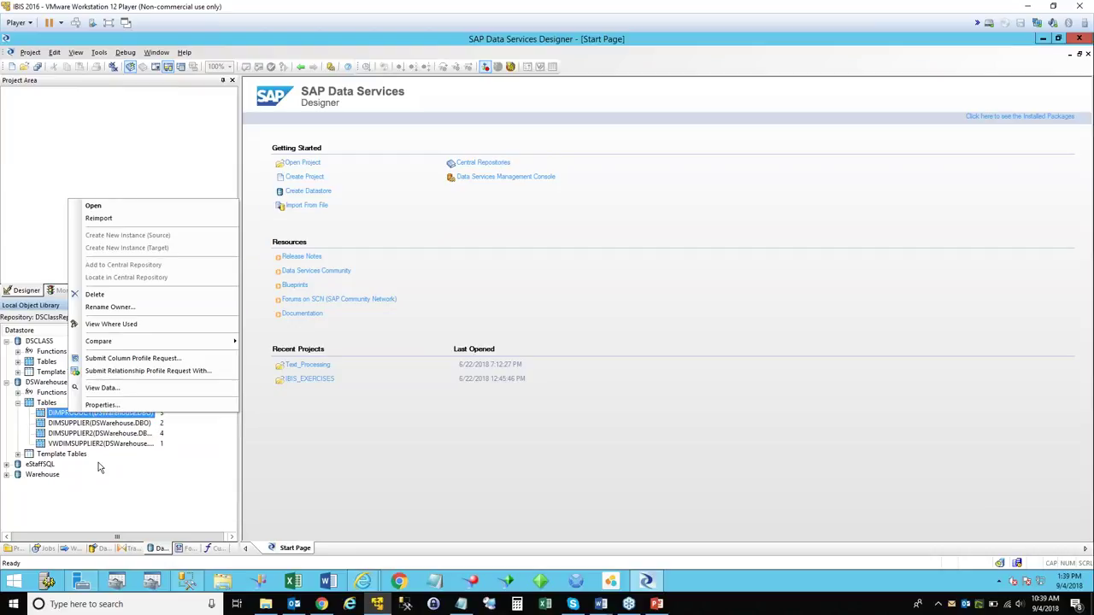
{"action": "left_click", "coordinate": [98, 464]}
{"action": "left_click", "coordinate": [7, 382]}
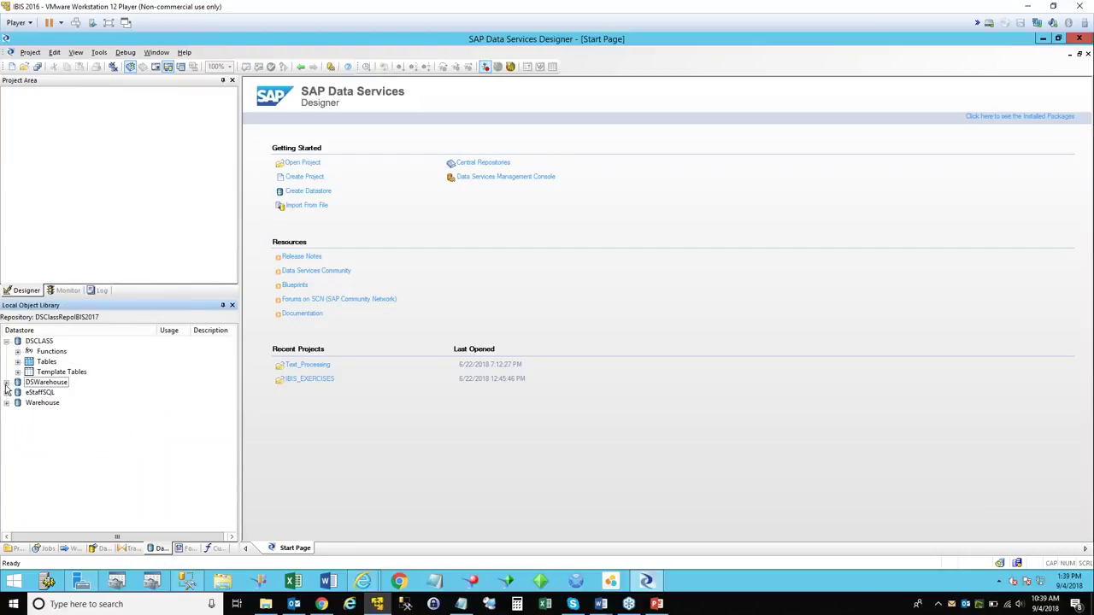
{"action": "left_click", "coordinate": [7, 393]}
{"action": "left_click", "coordinate": [17, 413]}
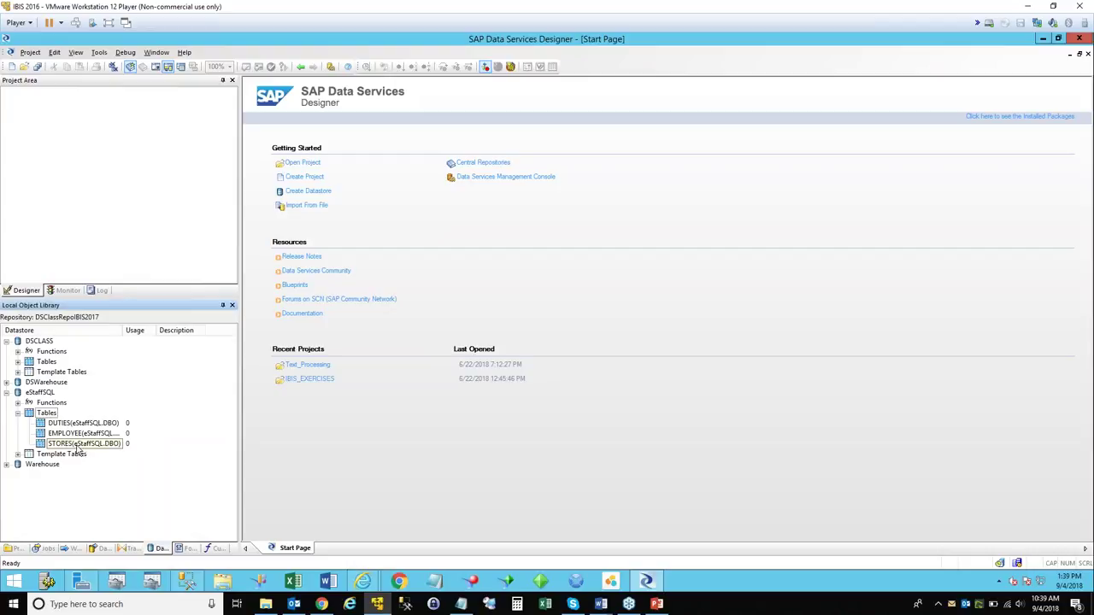
{"action": "right_click", "coordinate": [68, 423]}
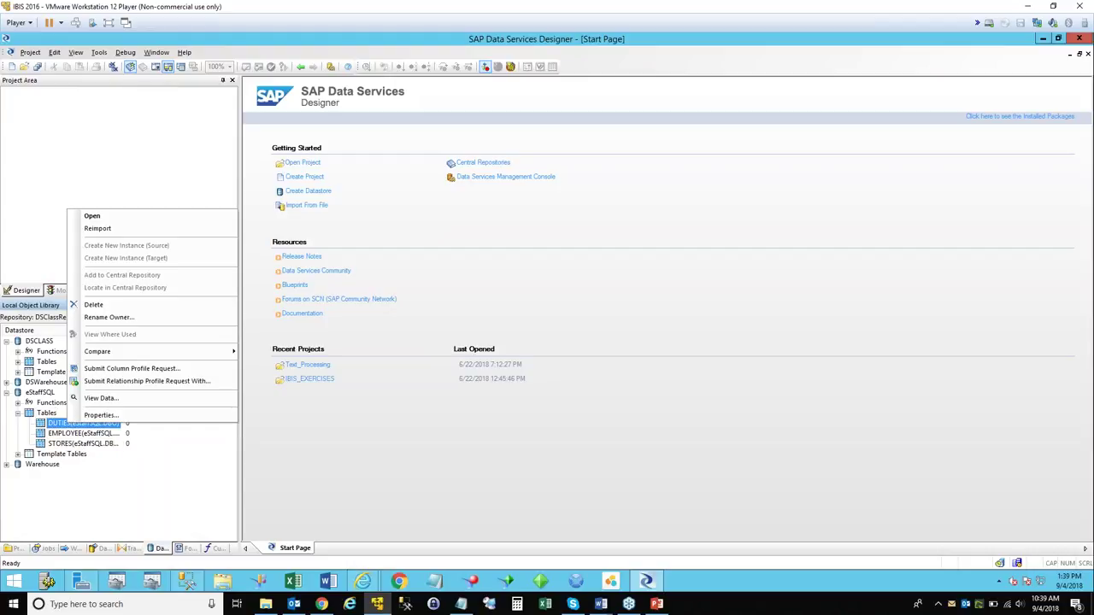
{"action": "left_click", "coordinate": [91, 399]}
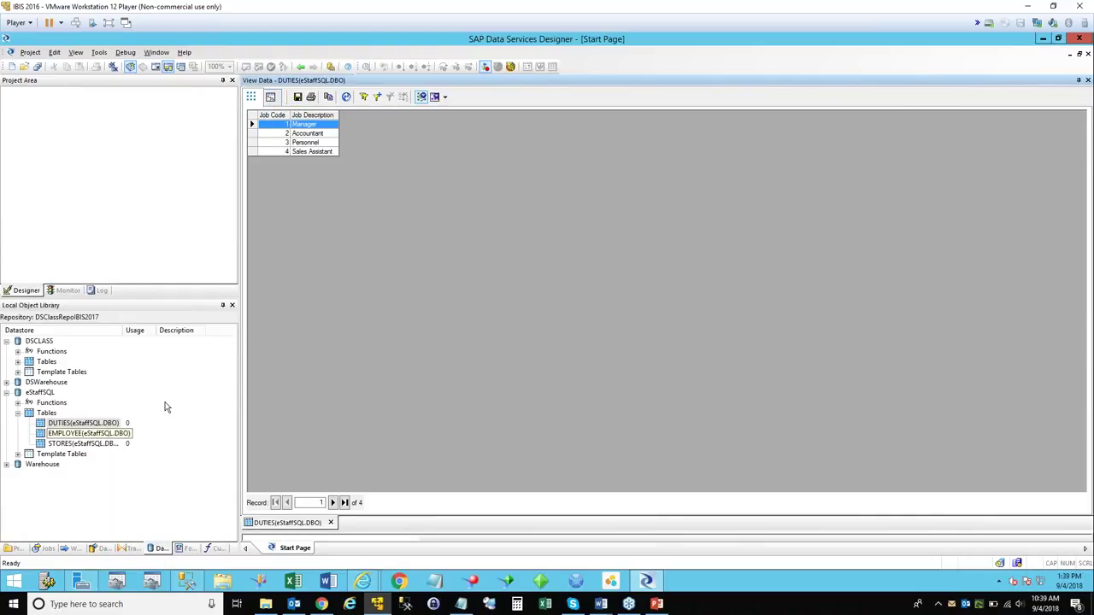
Close the DUTIES data view and maximise the Designer window again.
{"action": "left_click", "coordinate": [1058, 39]}
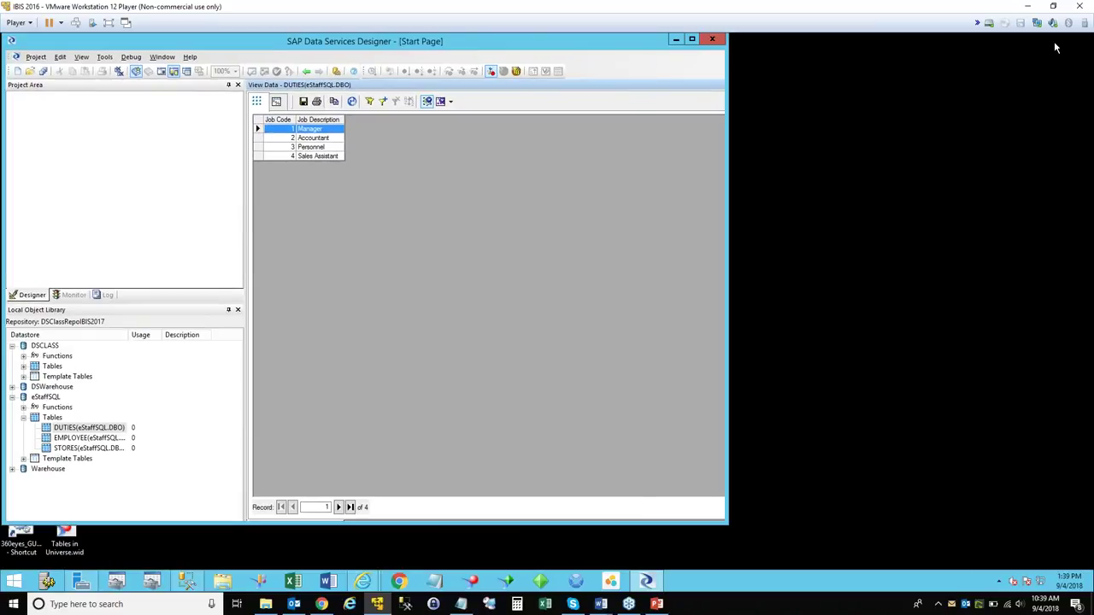
{"action": "left_click", "coordinate": [718, 85]}
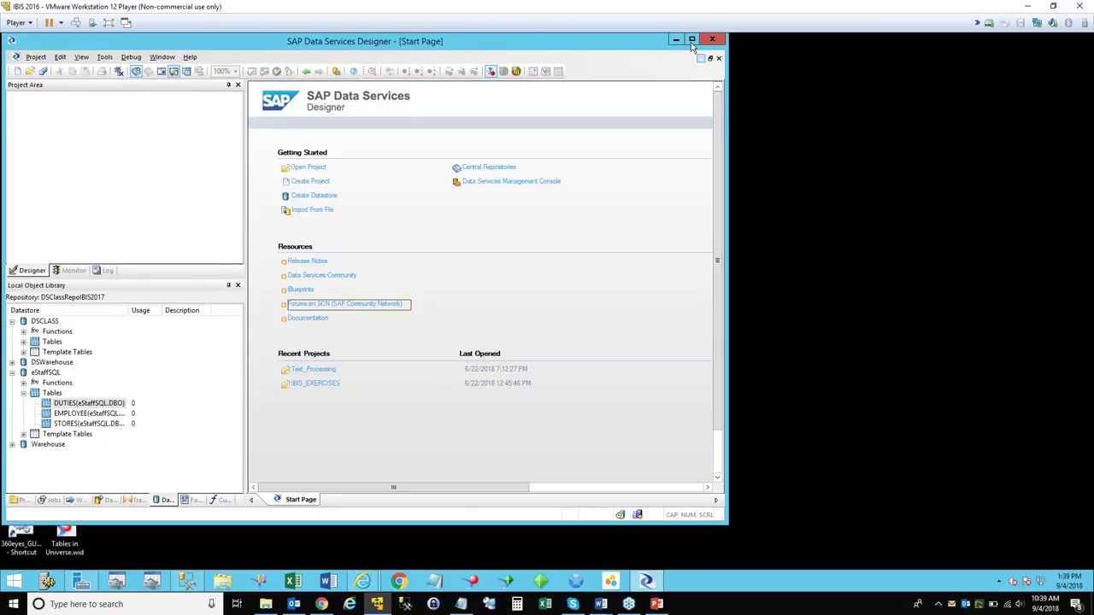
{"action": "left_click", "coordinate": [692, 39]}
Select the EMPLOYEE table and bring up its context menu in the Local Object Library.
{"action": "left_click", "coordinate": [69, 437]}
{"action": "right_click", "coordinate": [69, 436]}
{"action": "left_click", "coordinate": [205, 441]}
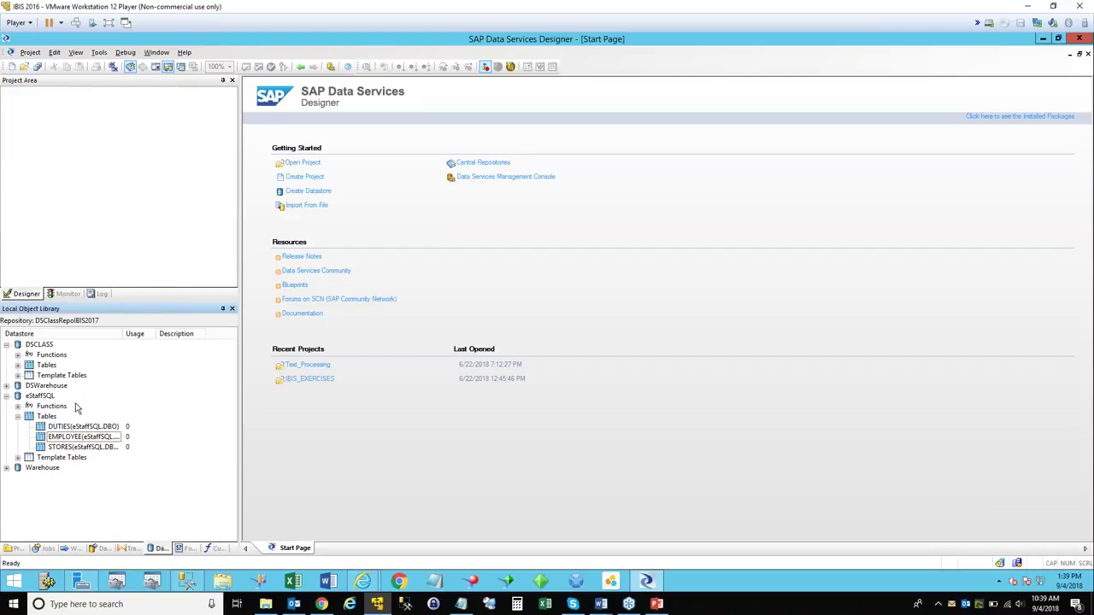
{"action": "right_click", "coordinate": [57, 436]}
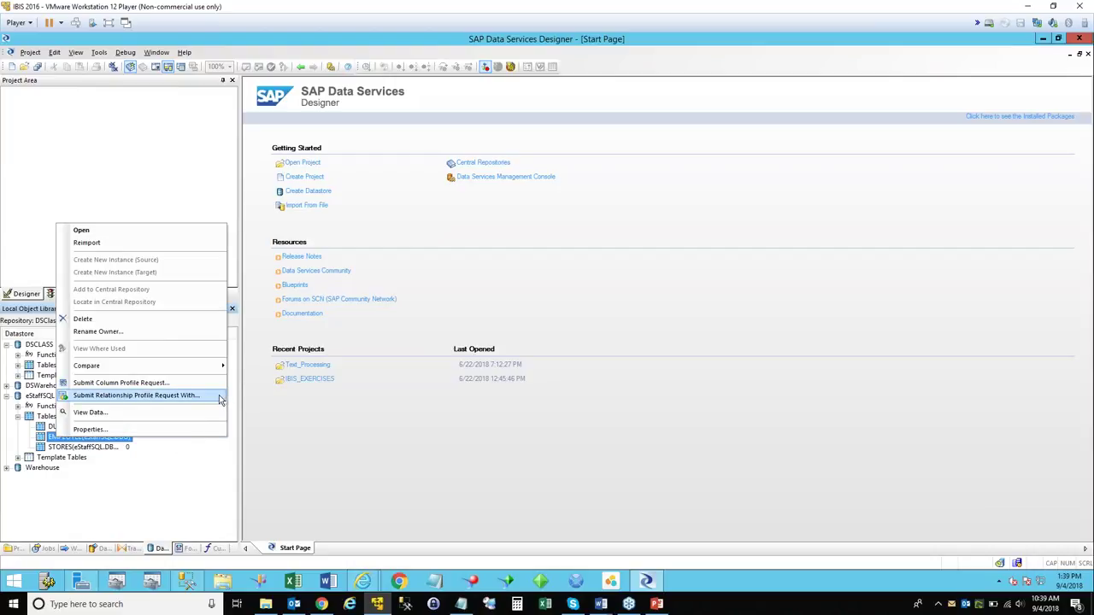
Submit a relationship profile request relating EMPLOYEE to DUTIES on Job Code.
{"action": "left_click", "coordinate": [220, 397]}
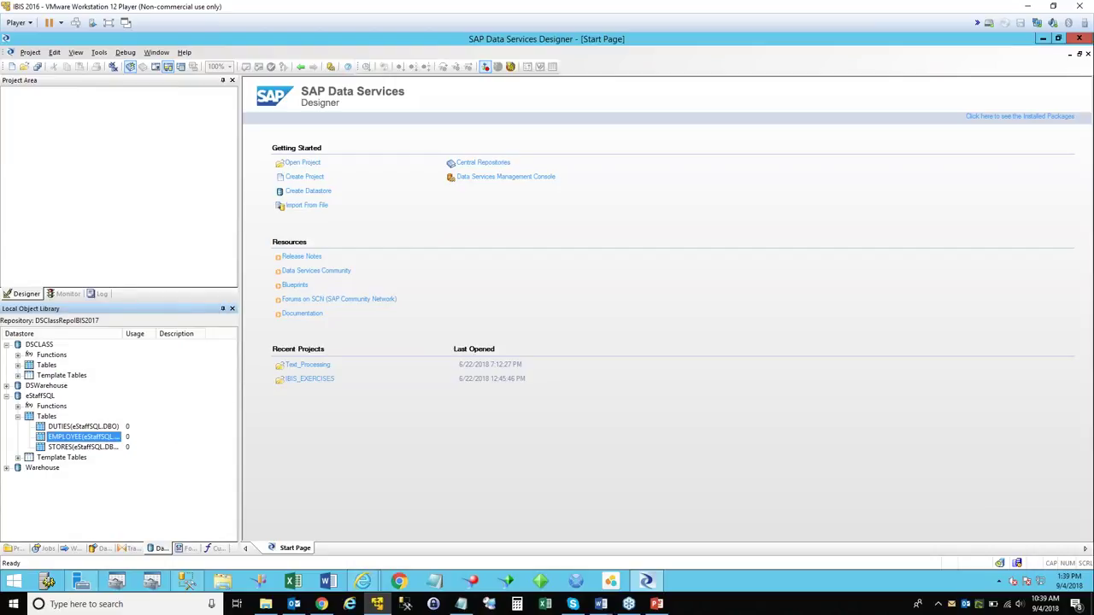
{"action": "right_click", "coordinate": [86, 437]}
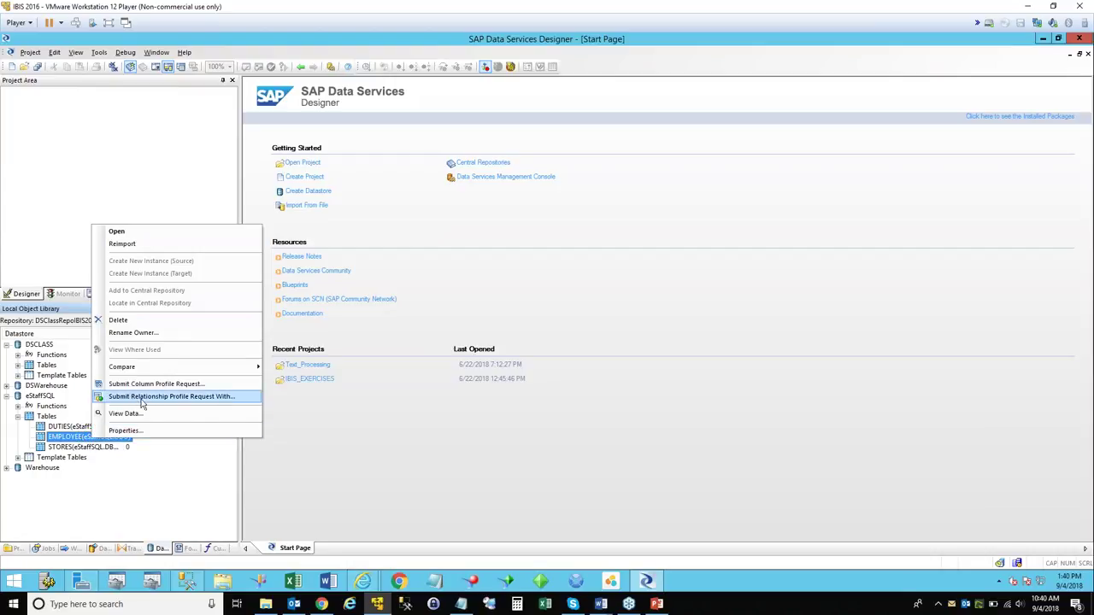
{"action": "left_click", "coordinate": [222, 397]}
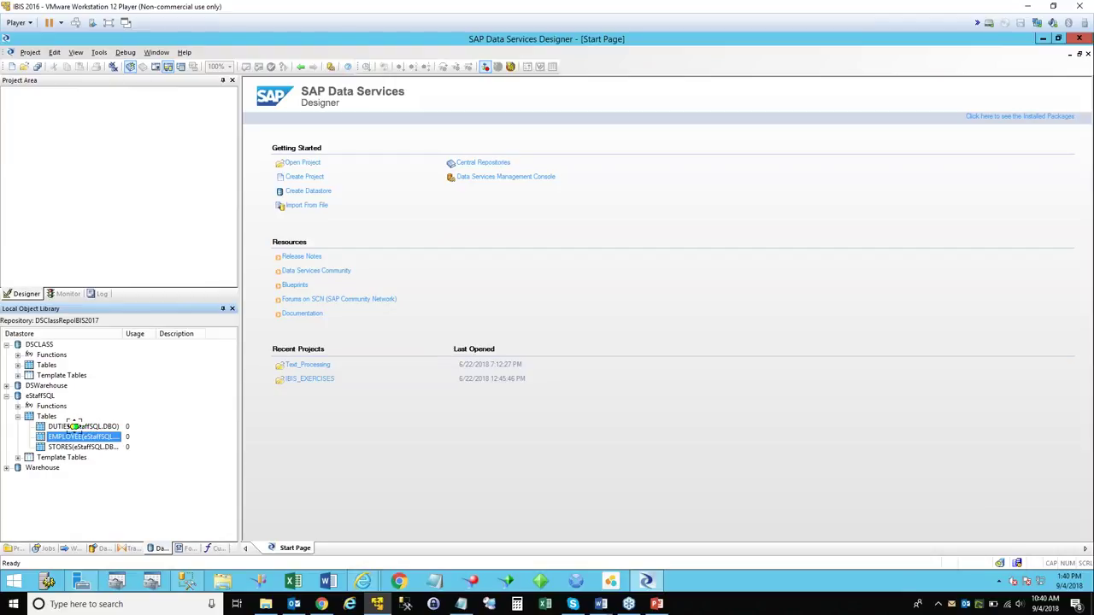
{"action": "left_click", "coordinate": [74, 426]}
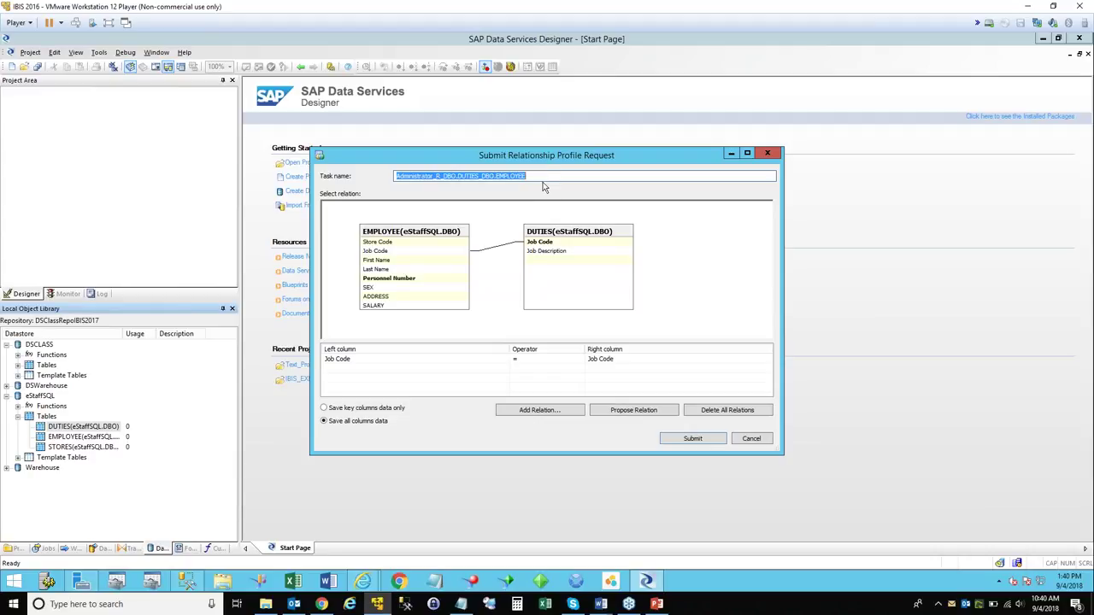
{"action": "mouse_move", "coordinate": [544, 175]}
{"action": "left_mouse_down"}
{"action": "mouse_move", "coordinate": [557, 174]}
{"action": "mouse_move", "coordinate": [307, 180]}
{"action": "mouse_move", "coordinate": [537, 176]}
{"action": "left_mouse_up"}
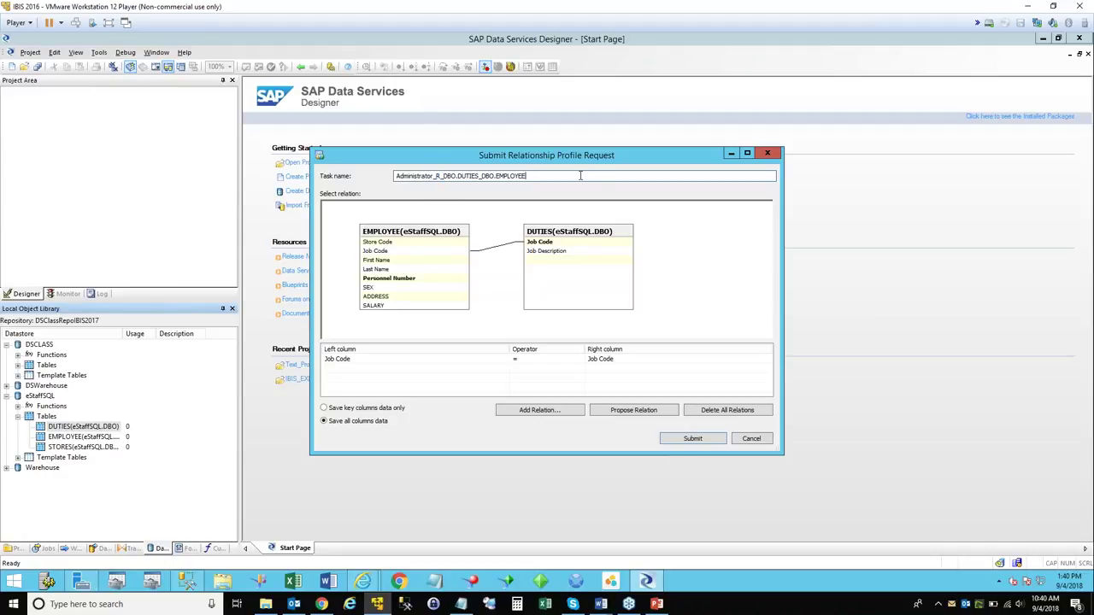
{"action": "left_click", "coordinate": [692, 438]}
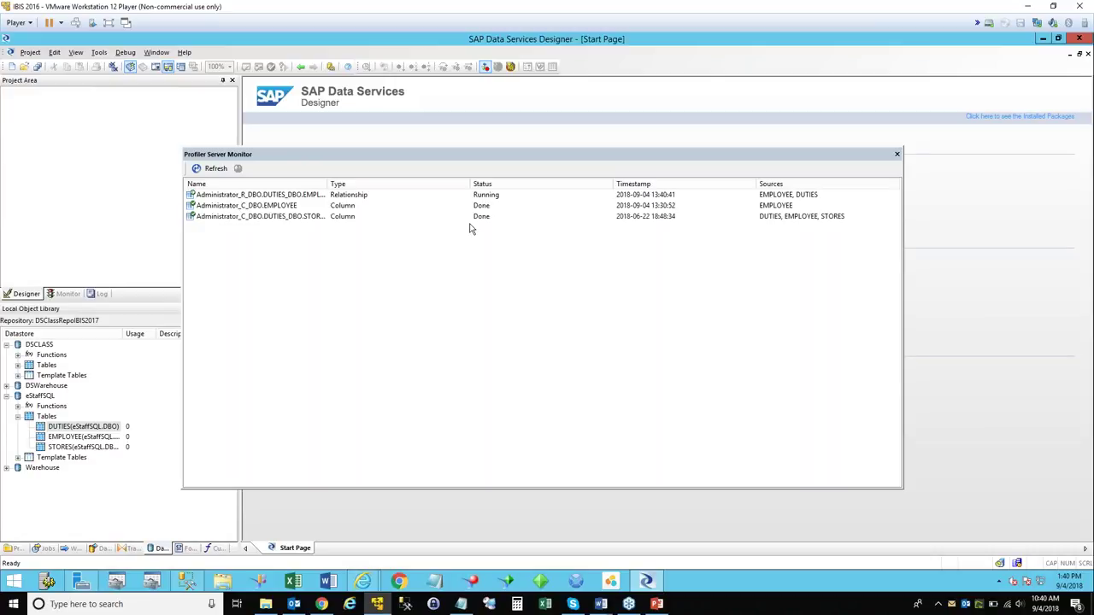
Refresh the profiling task statuses, close the Profiler Server Monitor and reselect EMPLOYEE.
{"action": "left_click", "coordinate": [214, 171]}
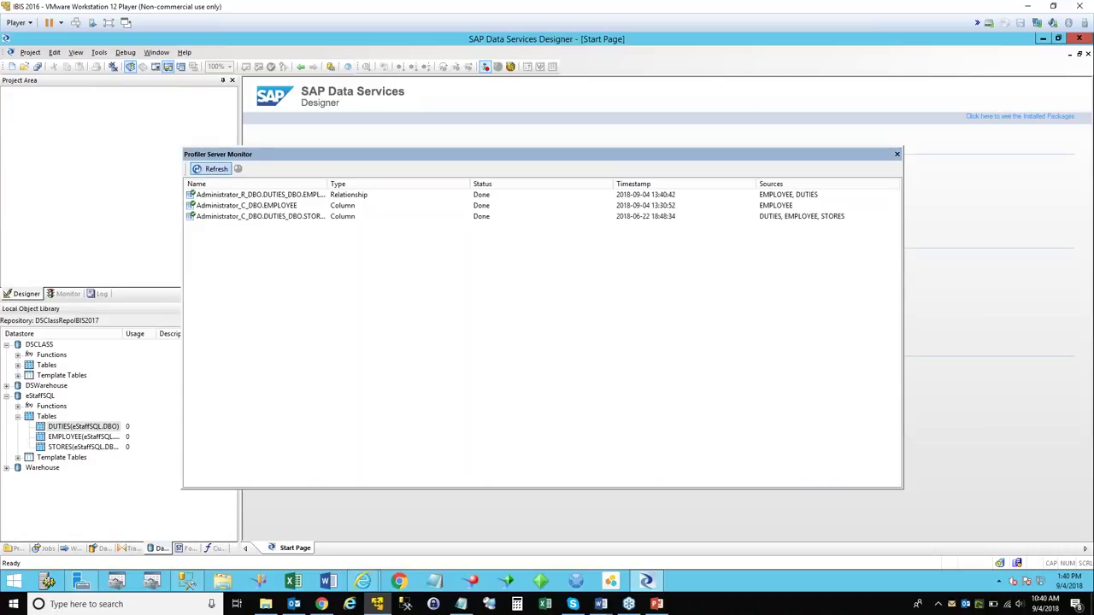
{"action": "left_click", "coordinate": [897, 154]}
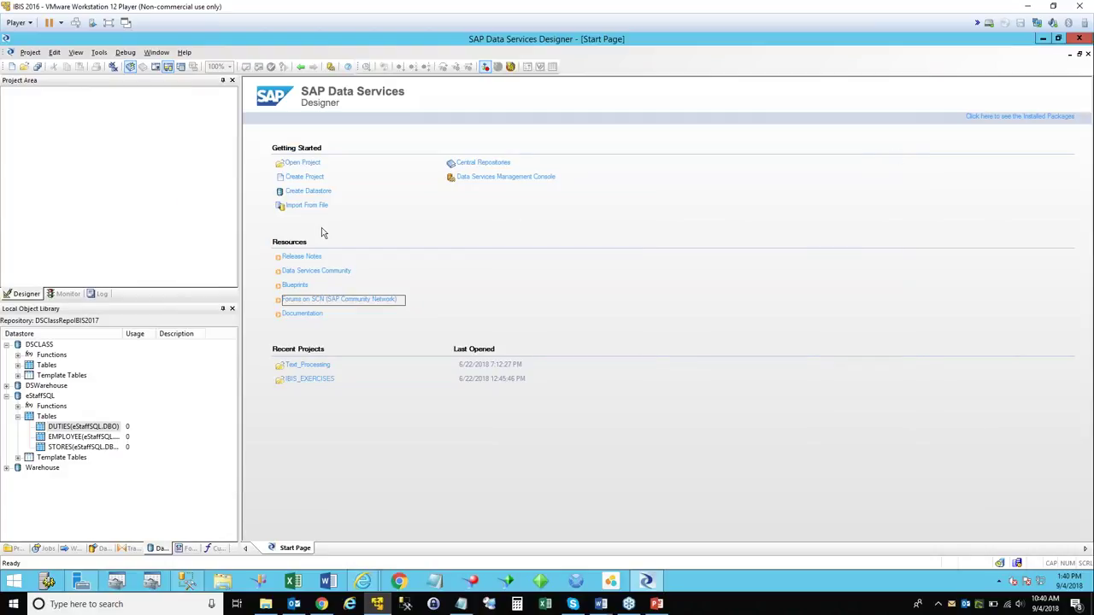
{"action": "left_click", "coordinate": [84, 437]}
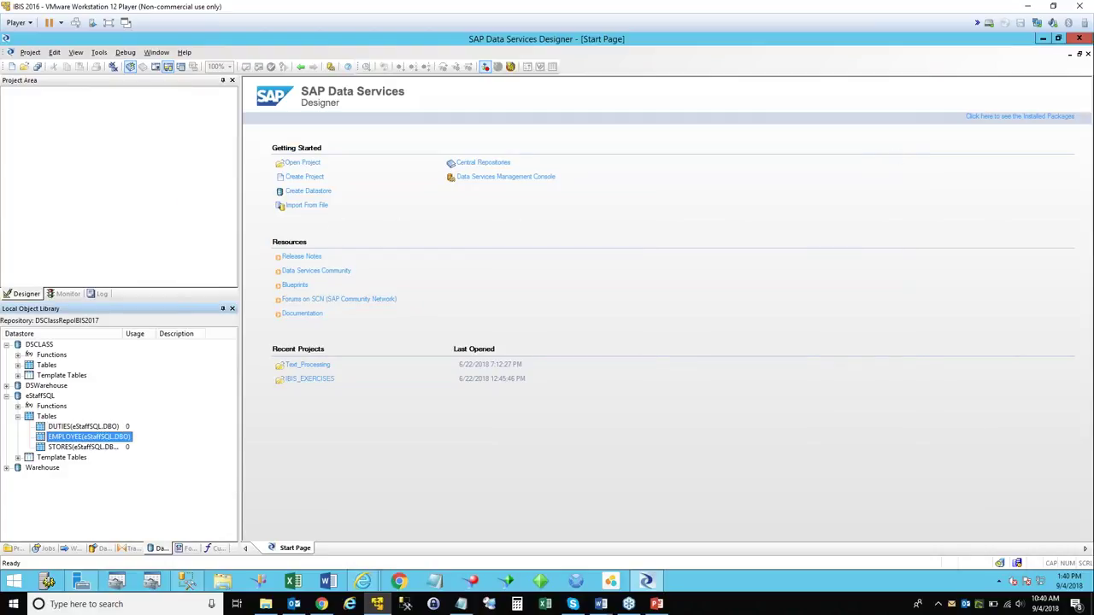
{"action": "right_click", "coordinate": [84, 437]}
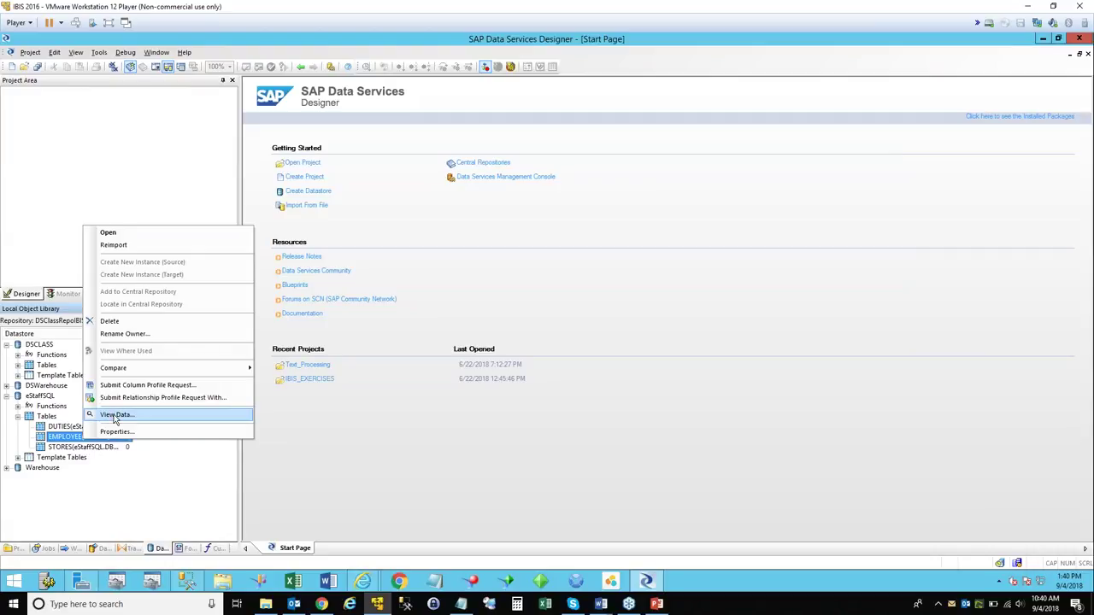
View EMPLOYEE's Relationship Profile Venn diagram and list the DUTIES-only 0.00% records.
{"action": "left_click", "coordinate": [116, 416]}
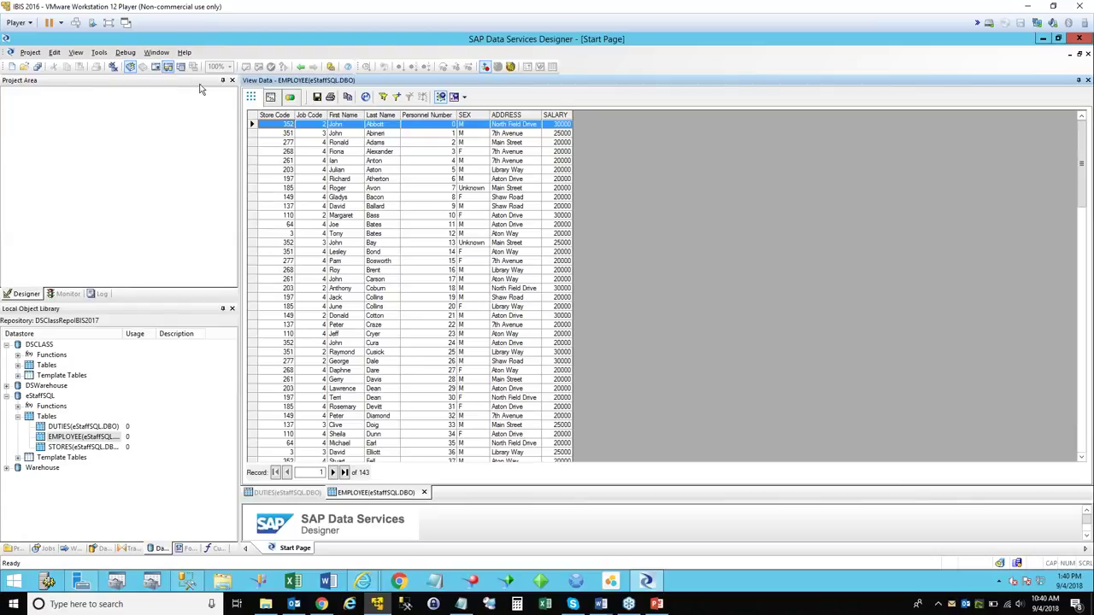
{"action": "left_click_drag", "start_coordinate": [485, 501], "coordinate": [486, 550]}
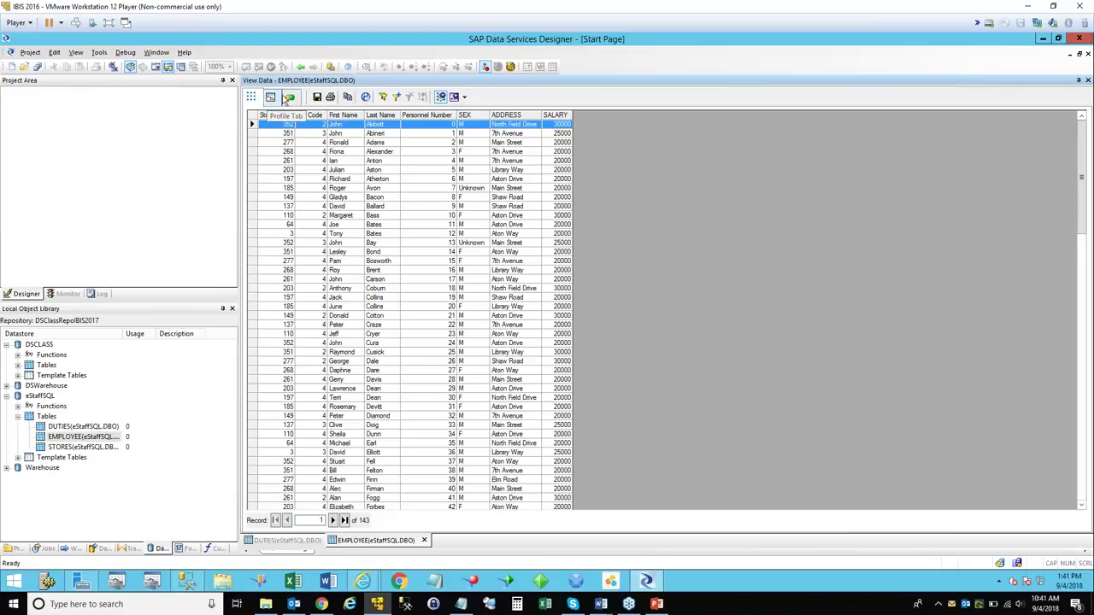
{"action": "left_click", "coordinate": [291, 98]}
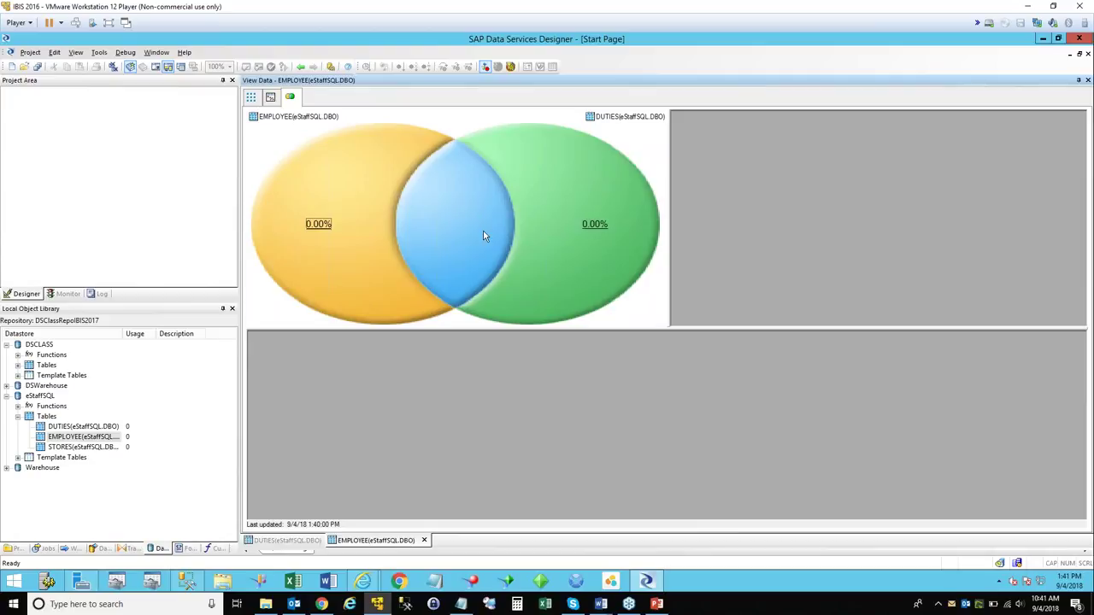
{"action": "left_click", "coordinate": [595, 224]}
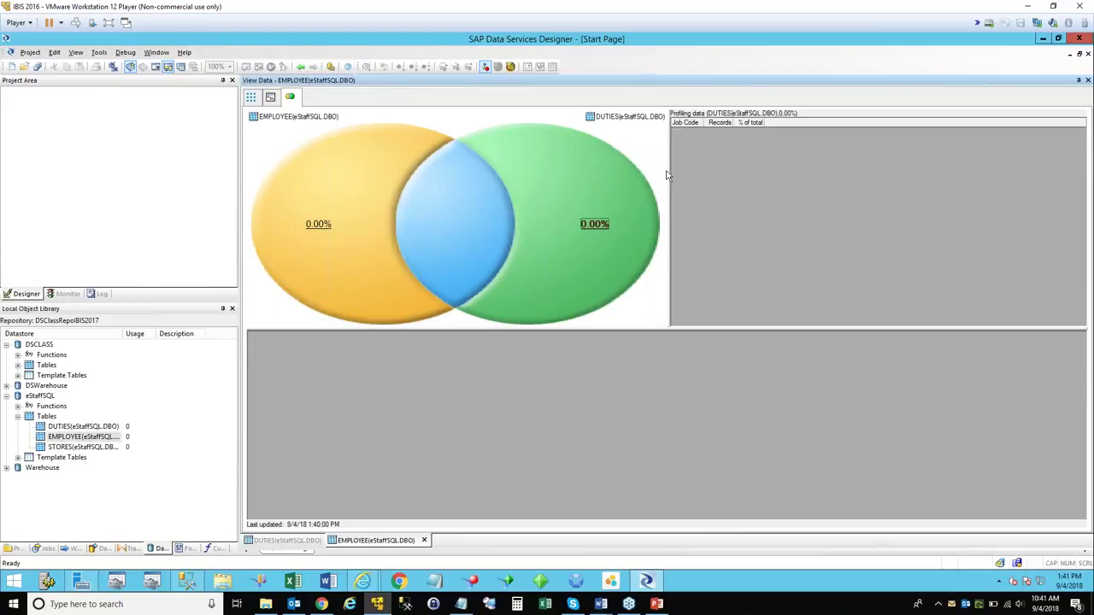
Reopen the EMPLOYEE data view, then close it.
{"action": "right_click", "coordinate": [85, 436]}
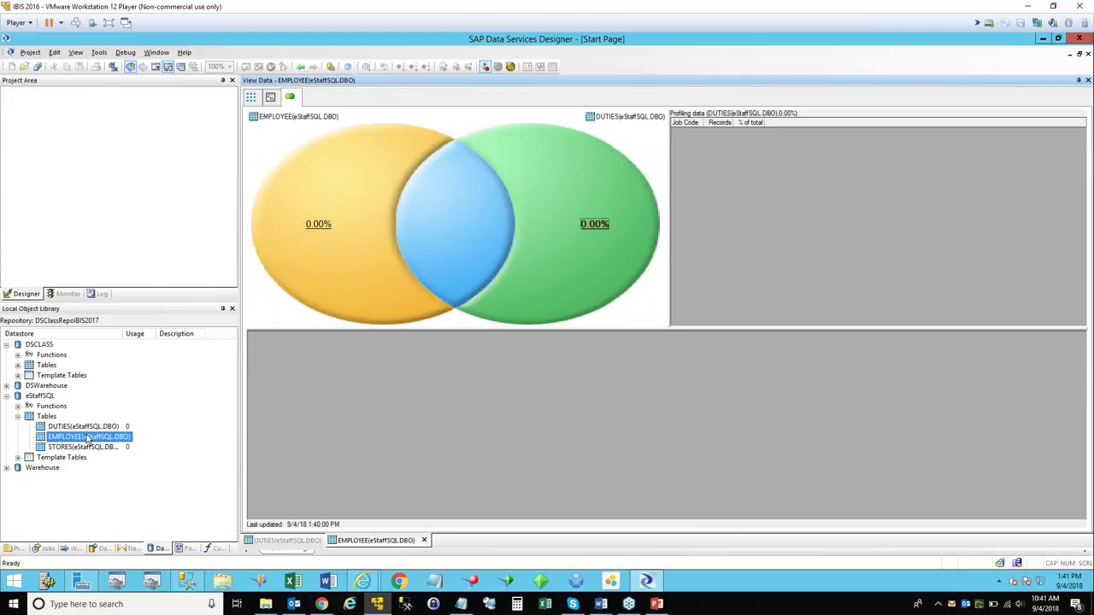
{"action": "left_click", "coordinate": [120, 409]}
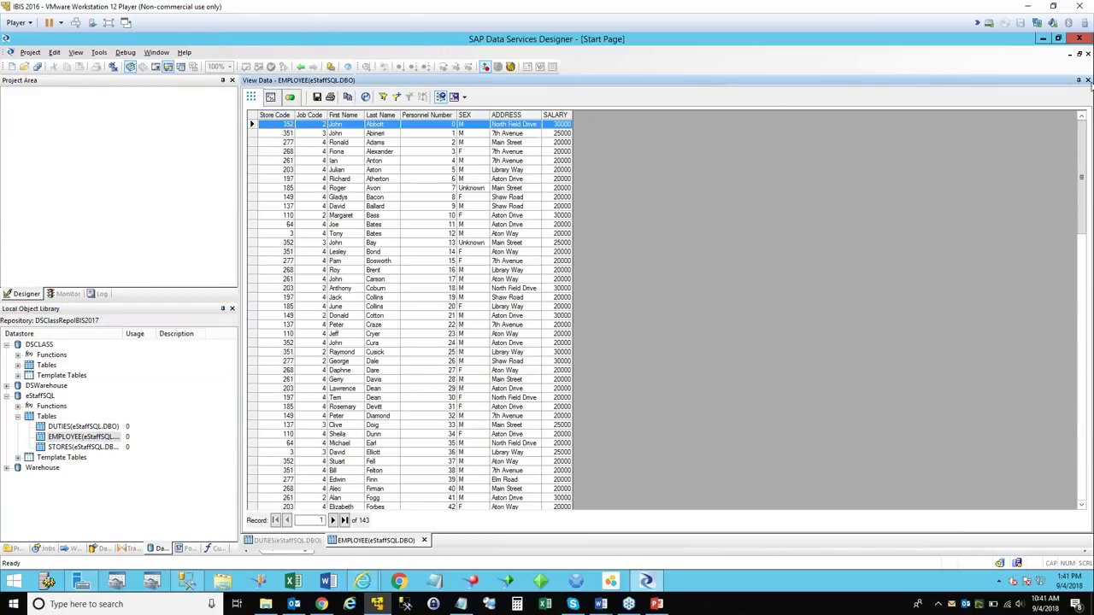
{"action": "left_click", "coordinate": [1058, 38]}
Reopen EMPLOYEE's Relationship Profile, check the empty DUTIES-only 0.00% list, and restore the window.
{"action": "left_click", "coordinate": [720, 85]}
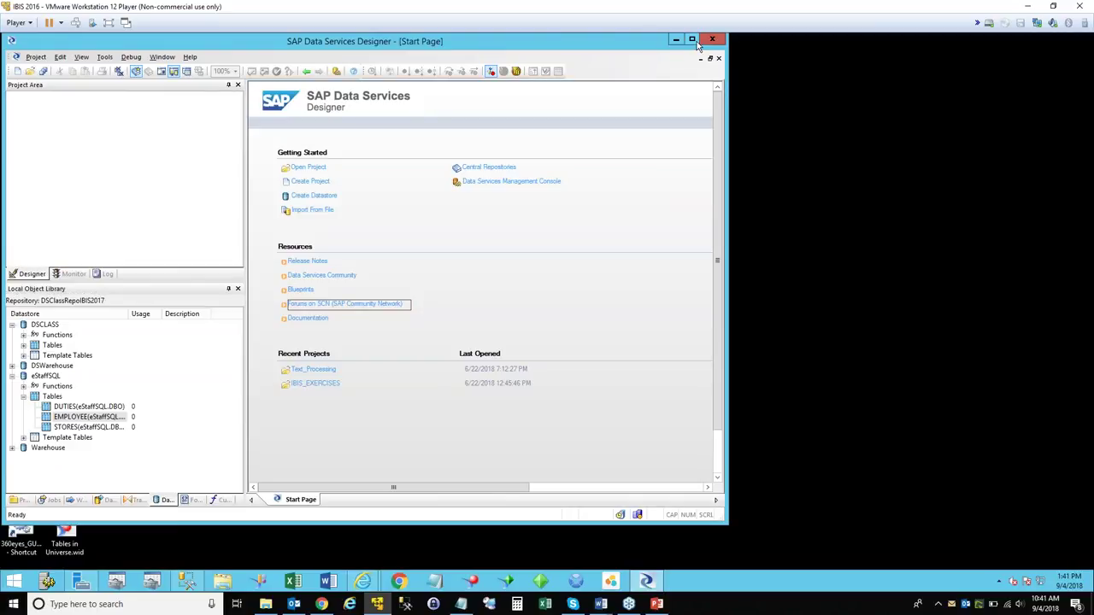
{"action": "left_click", "coordinate": [693, 40]}
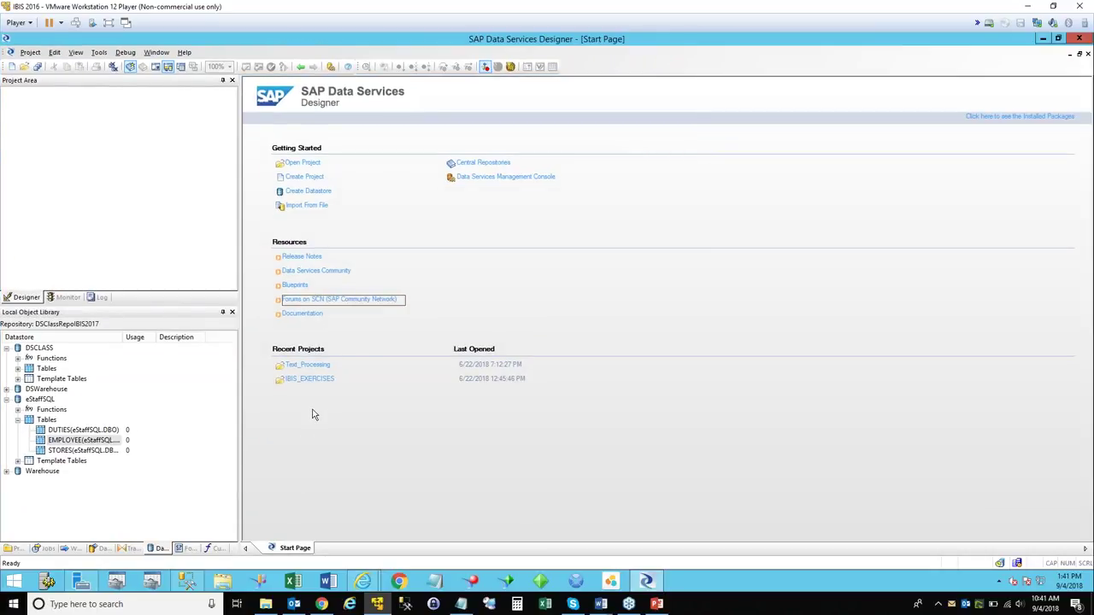
{"action": "left_click", "coordinate": [111, 440]}
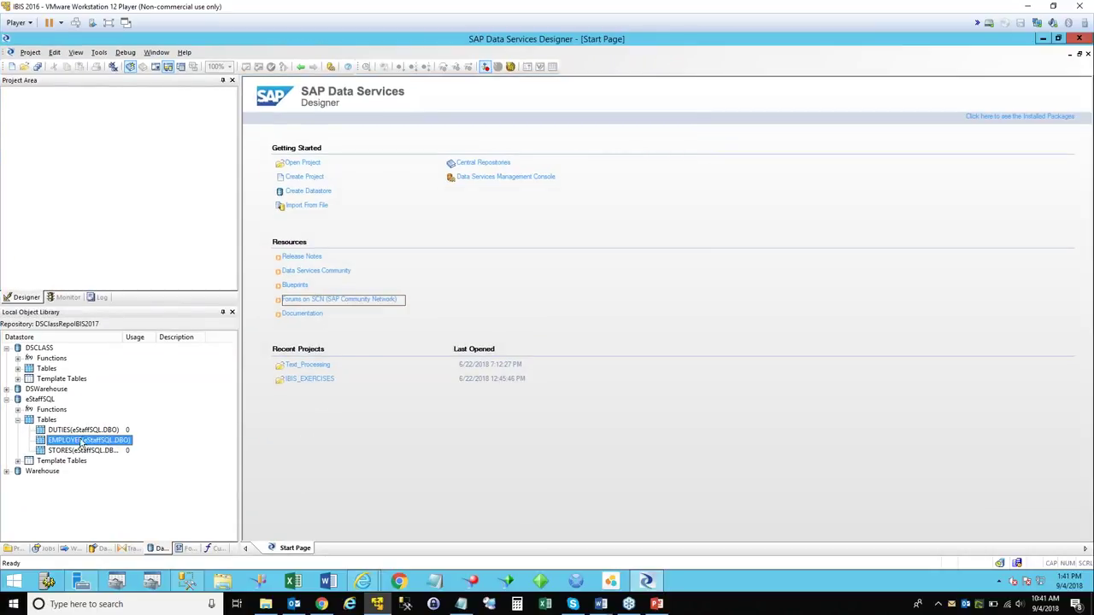
{"action": "right_click", "coordinate": [82, 442]}
{"action": "left_click", "coordinate": [117, 416]}
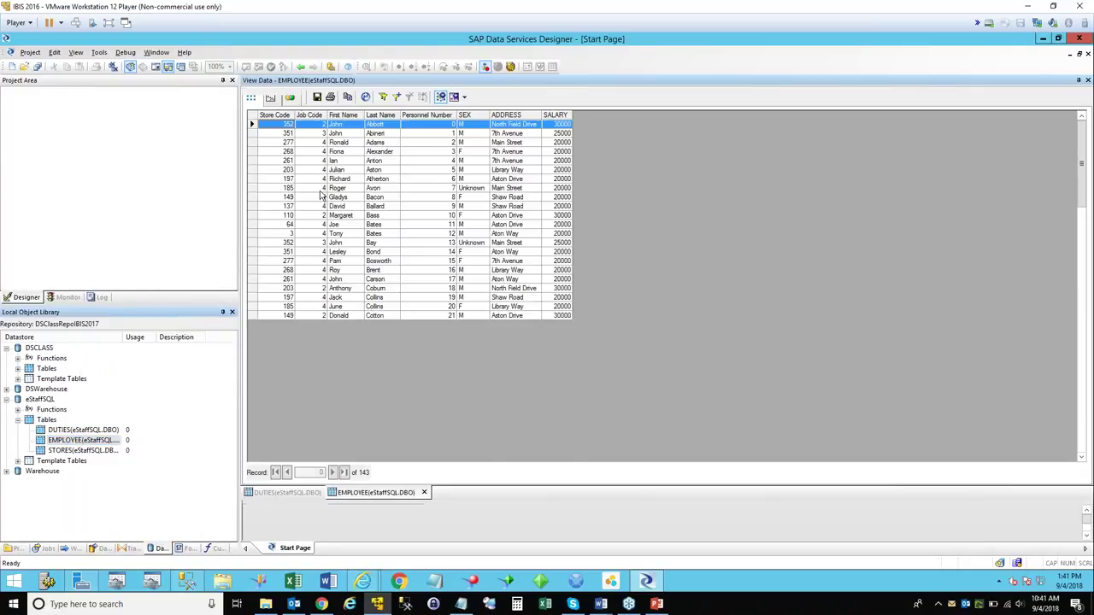
{"action": "left_click", "coordinate": [290, 97]}
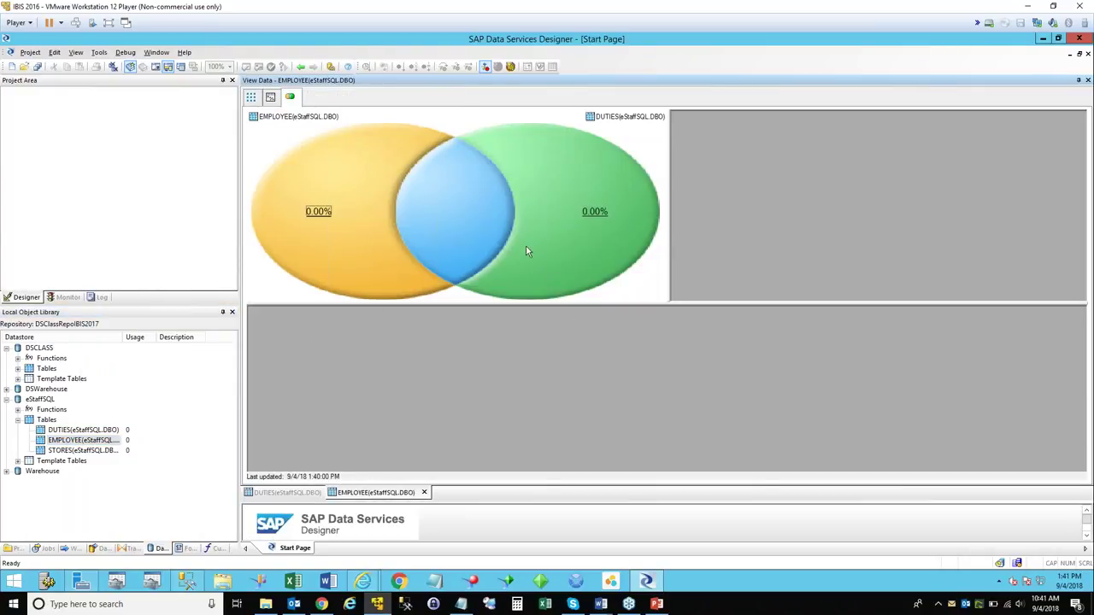
{"action": "left_click", "coordinate": [596, 215]}
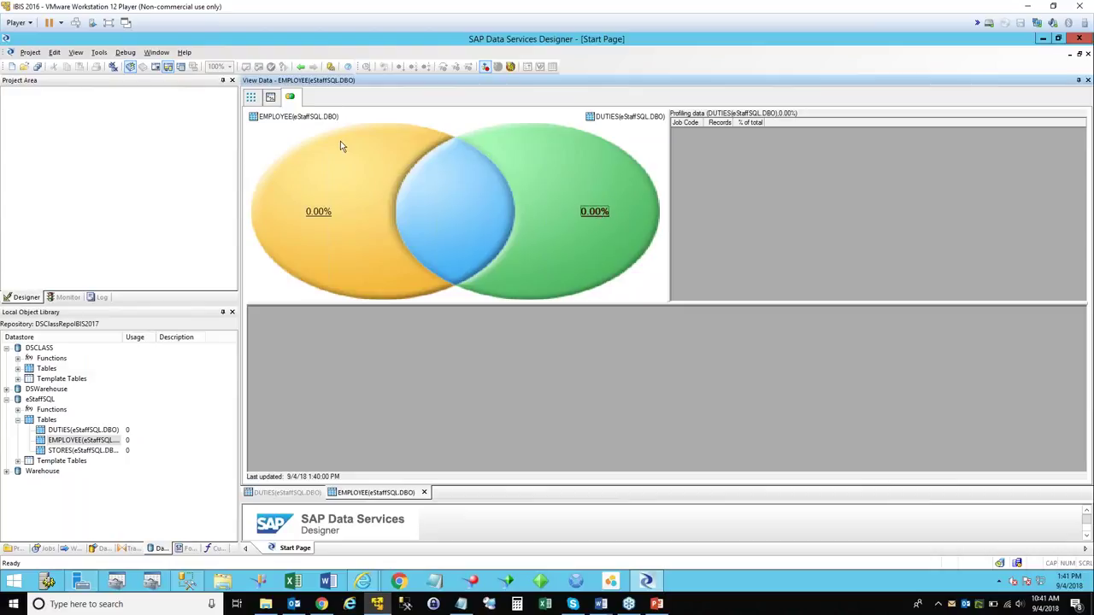
{"action": "left_click", "coordinate": [1058, 40]}
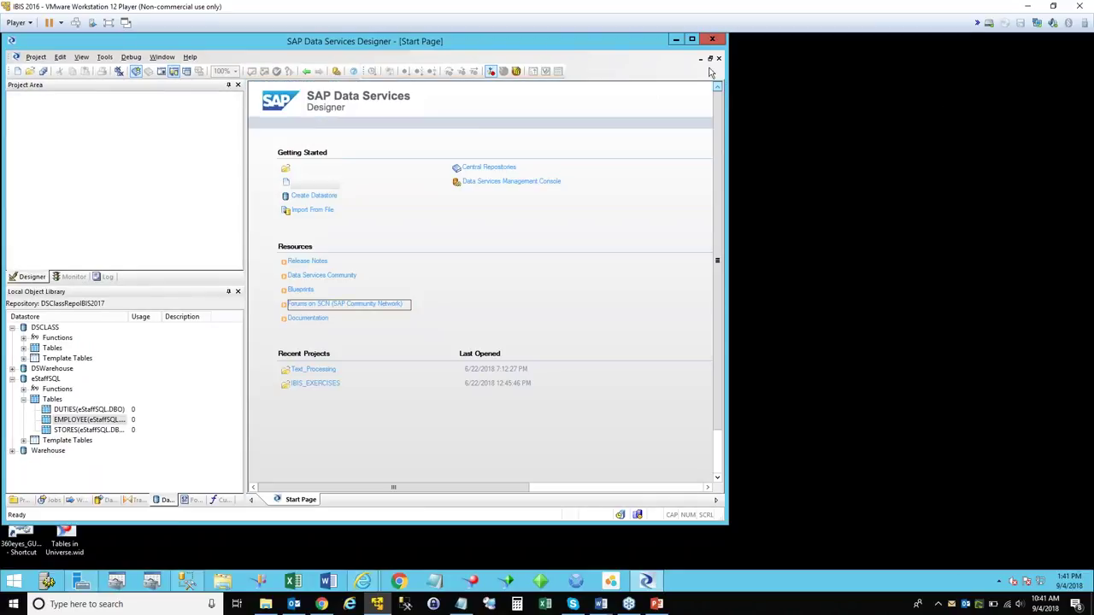
Collapse the eStaffSQL and DSWarehouse trees, then expand eStaffSQL in SQL Server Management Studio.
{"action": "left_click", "coordinate": [691, 39]}
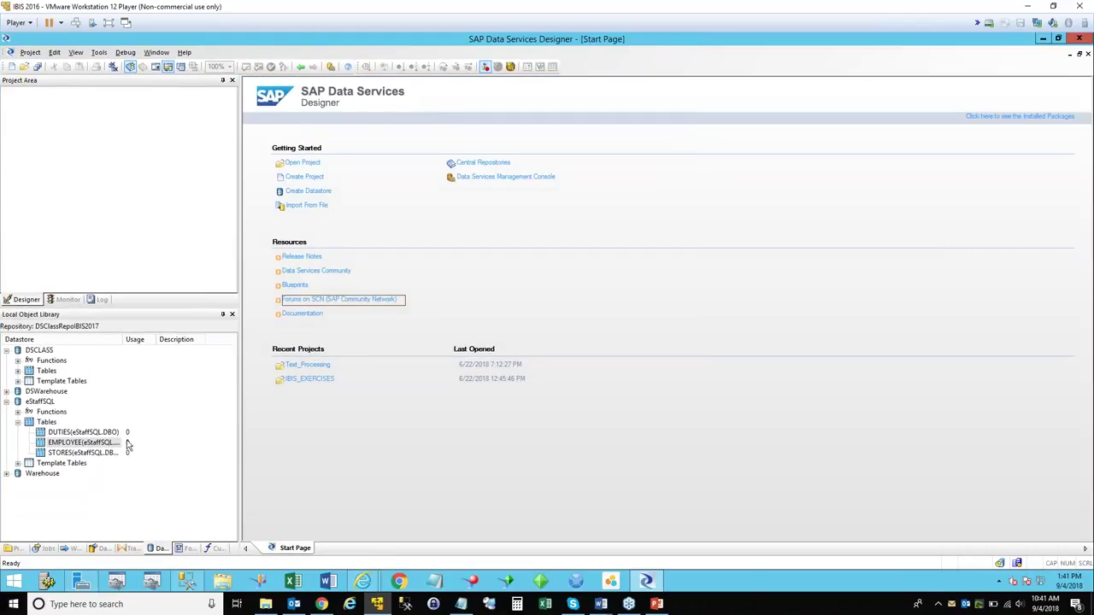
{"action": "left_click", "coordinate": [18, 423]}
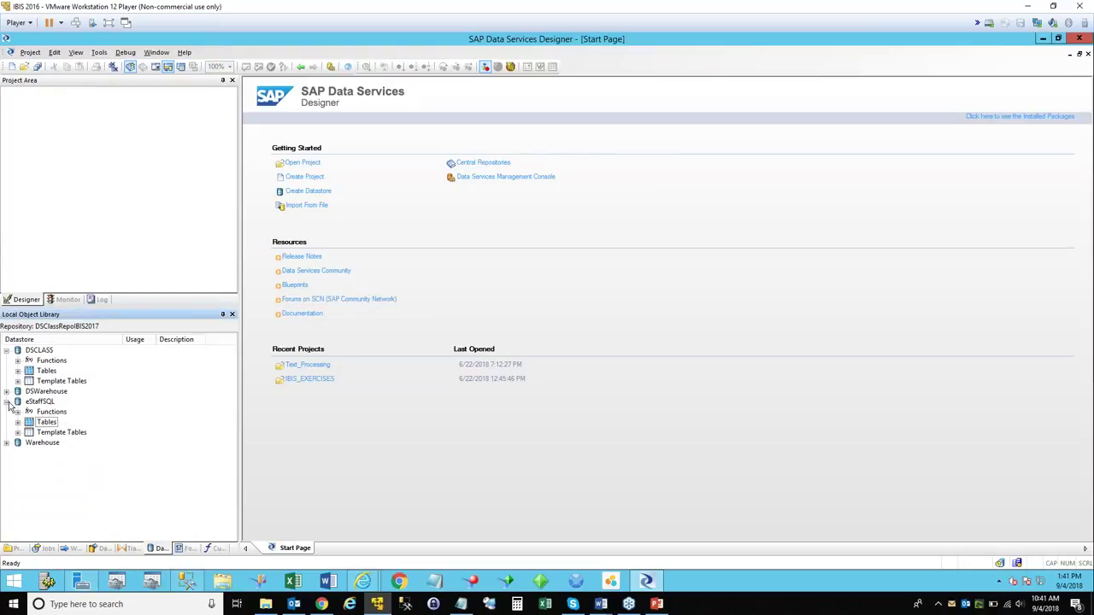
{"action": "left_click", "coordinate": [7, 401]}
{"action": "left_click", "coordinate": [7, 392]}
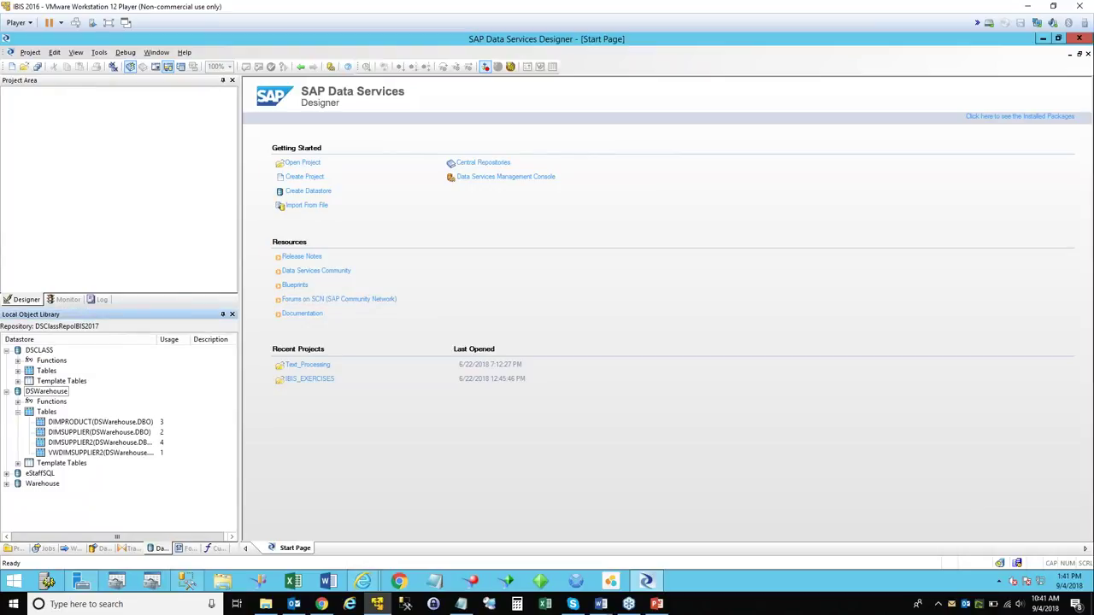
{"action": "left_click", "coordinate": [18, 412]}
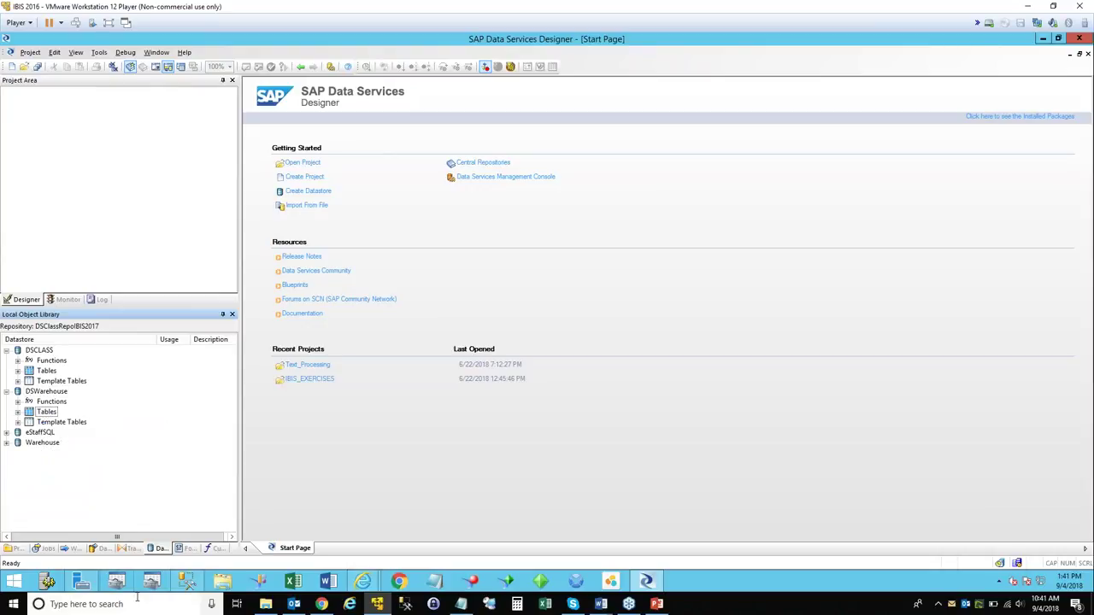
{"action": "left_click", "coordinate": [116, 582]}
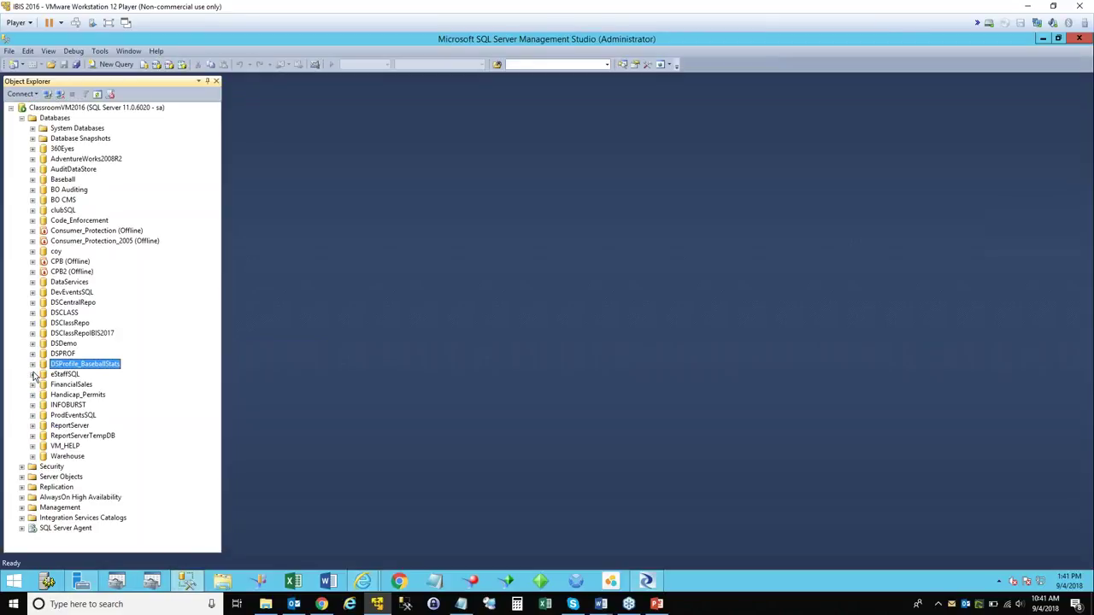
{"action": "left_click", "coordinate": [32, 374]}
Inspect the Keys of dbo.Duties and dbo.Employee under eStaffSQL Tables, then collapse both.
{"action": "left_click", "coordinate": [44, 395]}
{"action": "scroll", "coordinate": [62, 315], "scroll_direction": "down", "scroll_amount": 4}
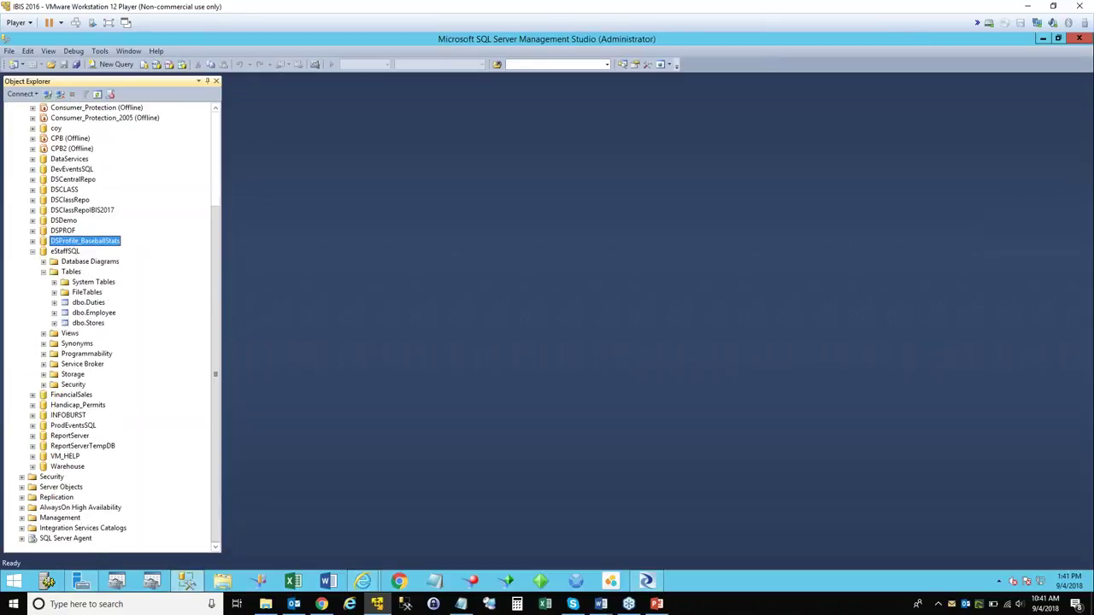
{"action": "left_click", "coordinate": [53, 303]}
{"action": "left_click", "coordinate": [65, 324]}
{"action": "left_click", "coordinate": [54, 385]}
{"action": "left_click", "coordinate": [65, 405]}
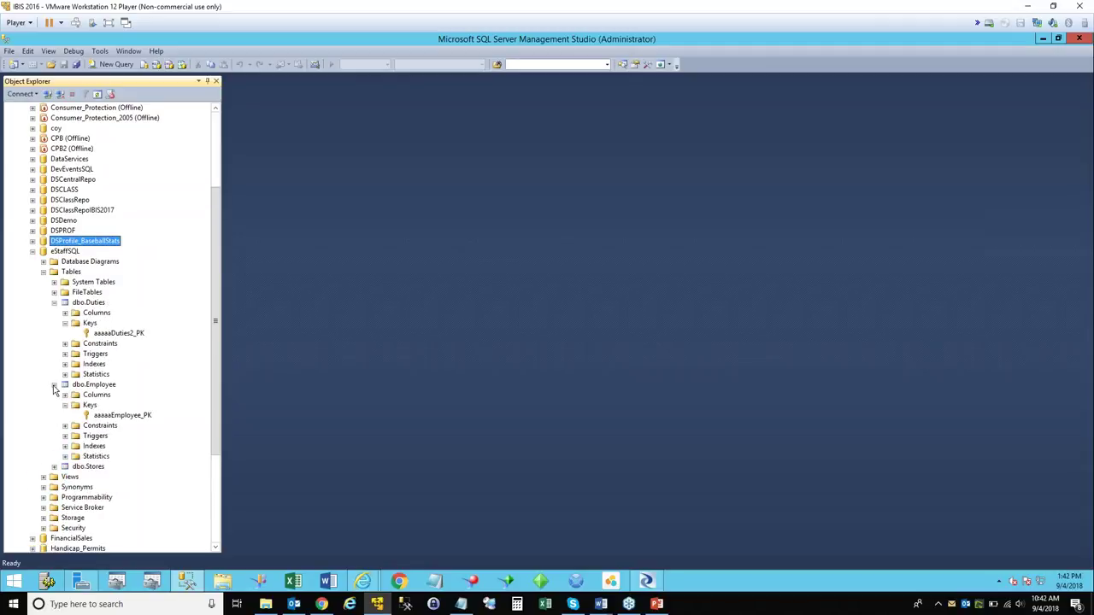
{"action": "left_click", "coordinate": [54, 384]}
{"action": "left_click", "coordinate": [54, 302]}
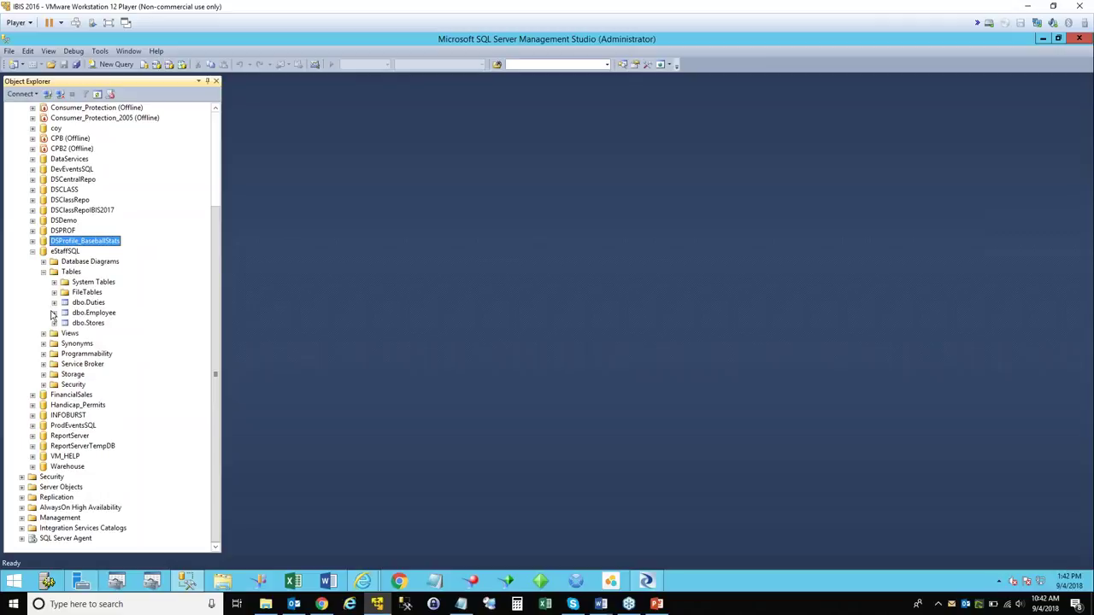